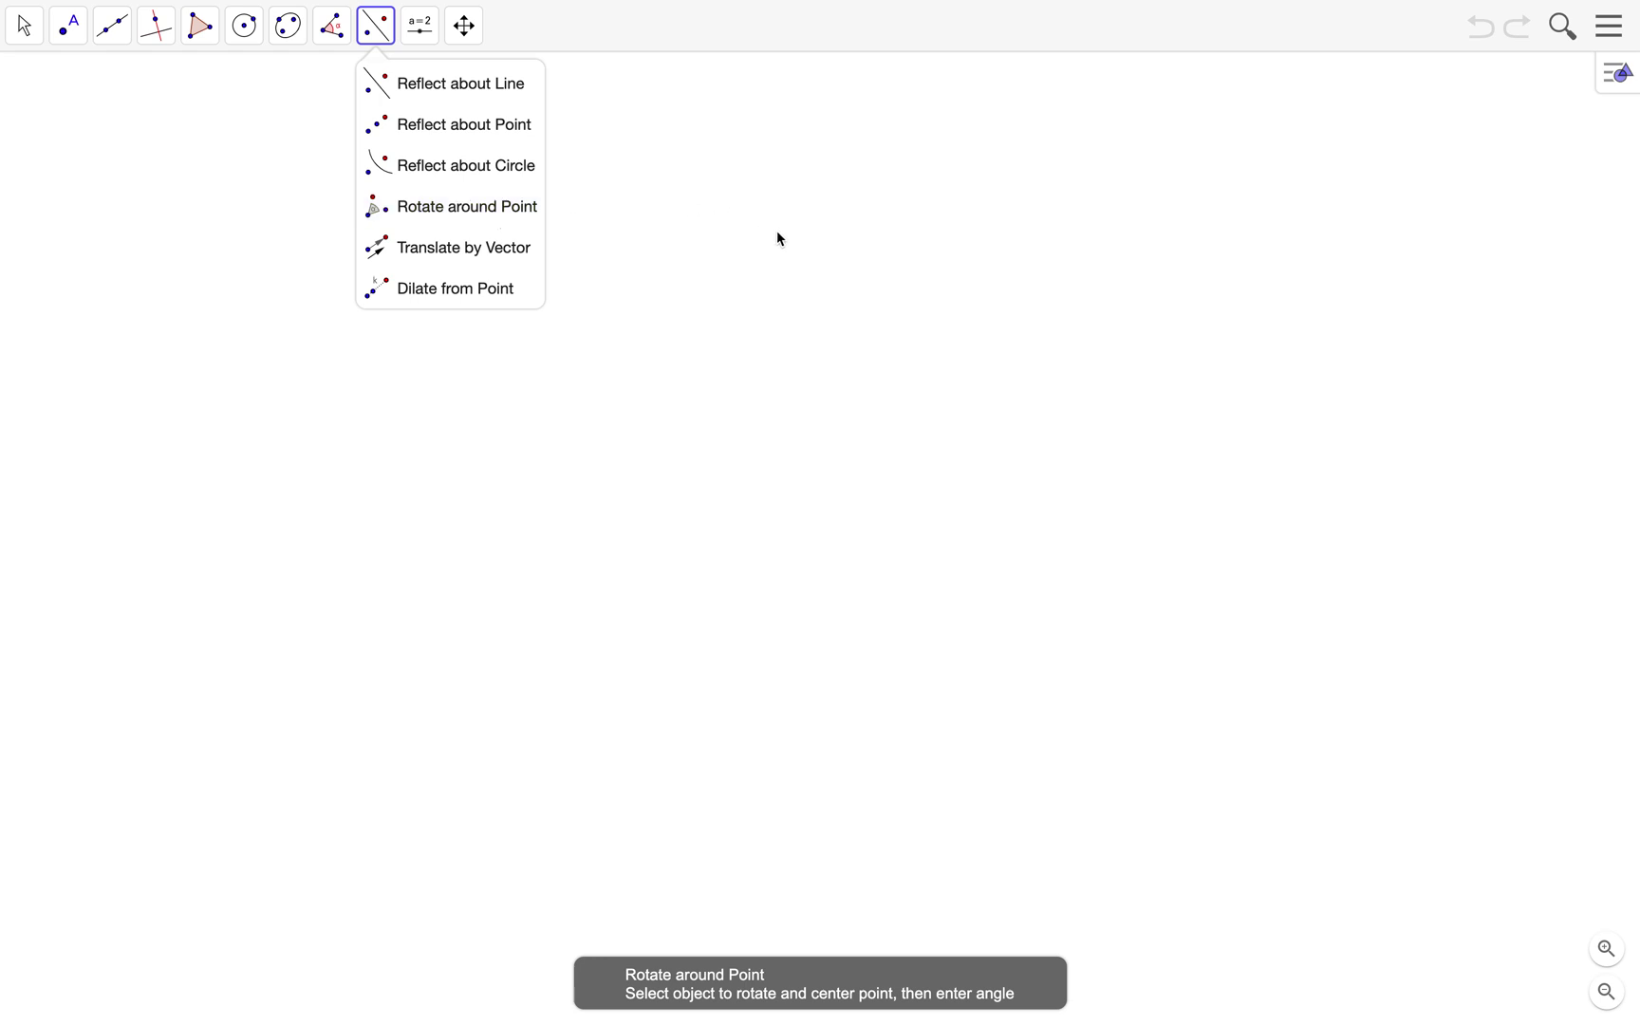
# Leave the Transform menu, pick the Move tool, then choose the Segment tool.
pyautogui.moveTo(28, 38)
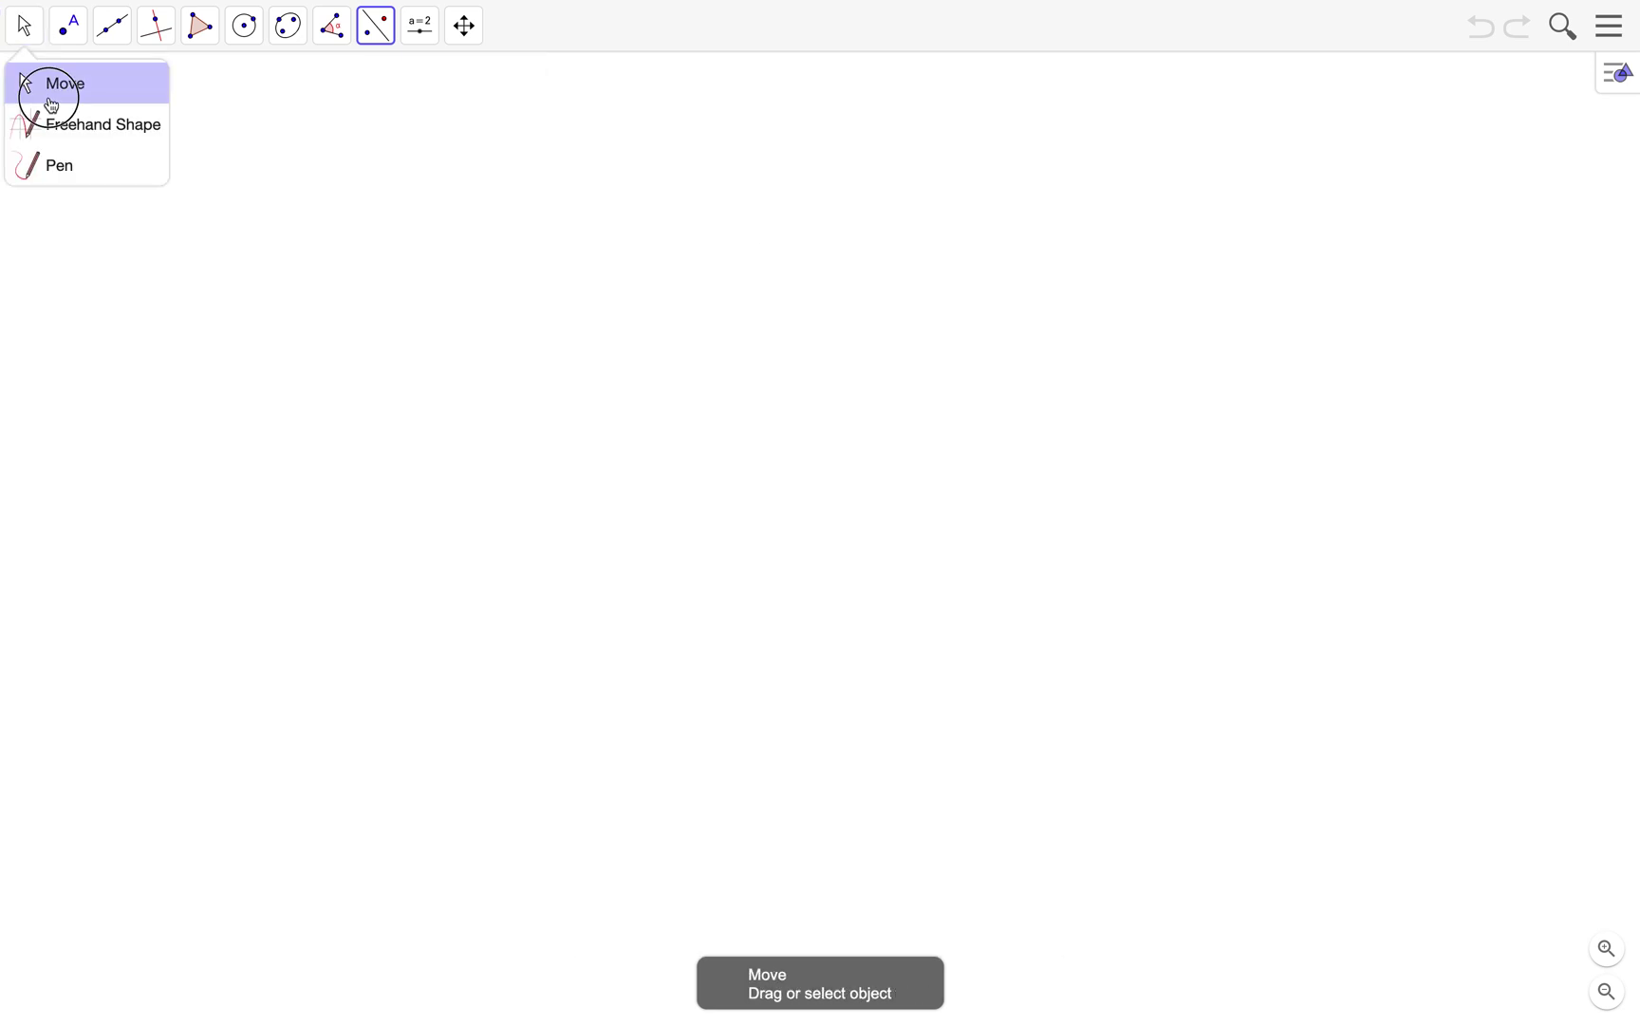
pyautogui.click(50, 103)
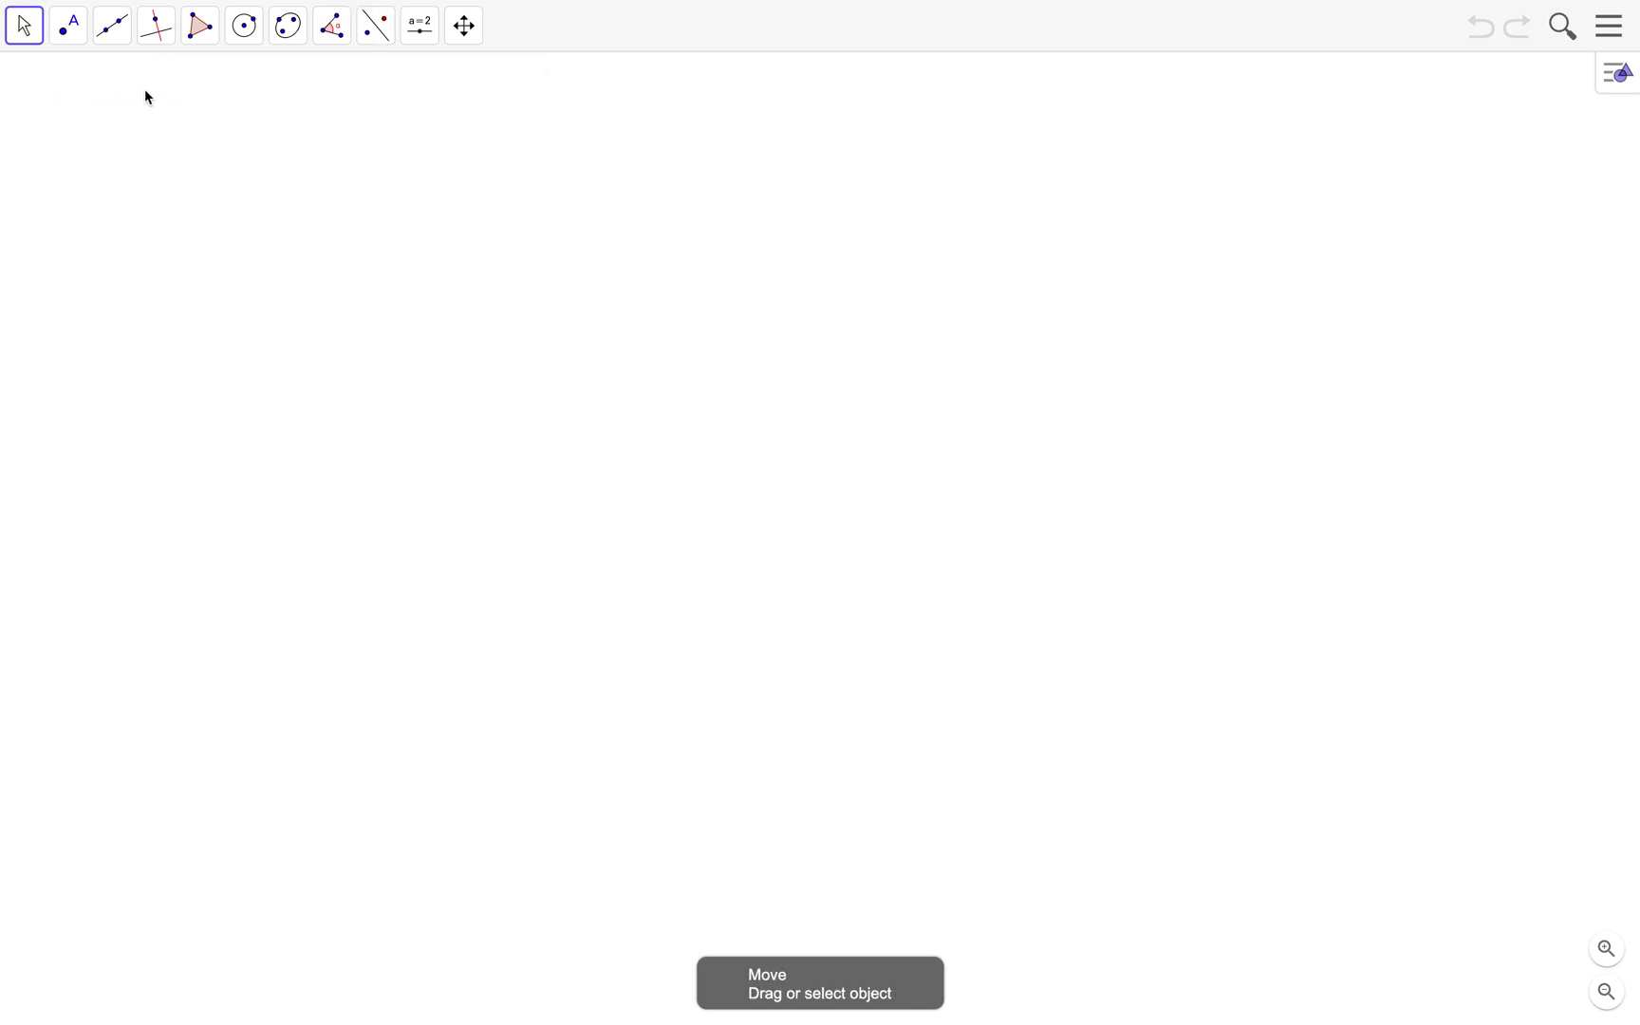
pyautogui.click(116, 42)
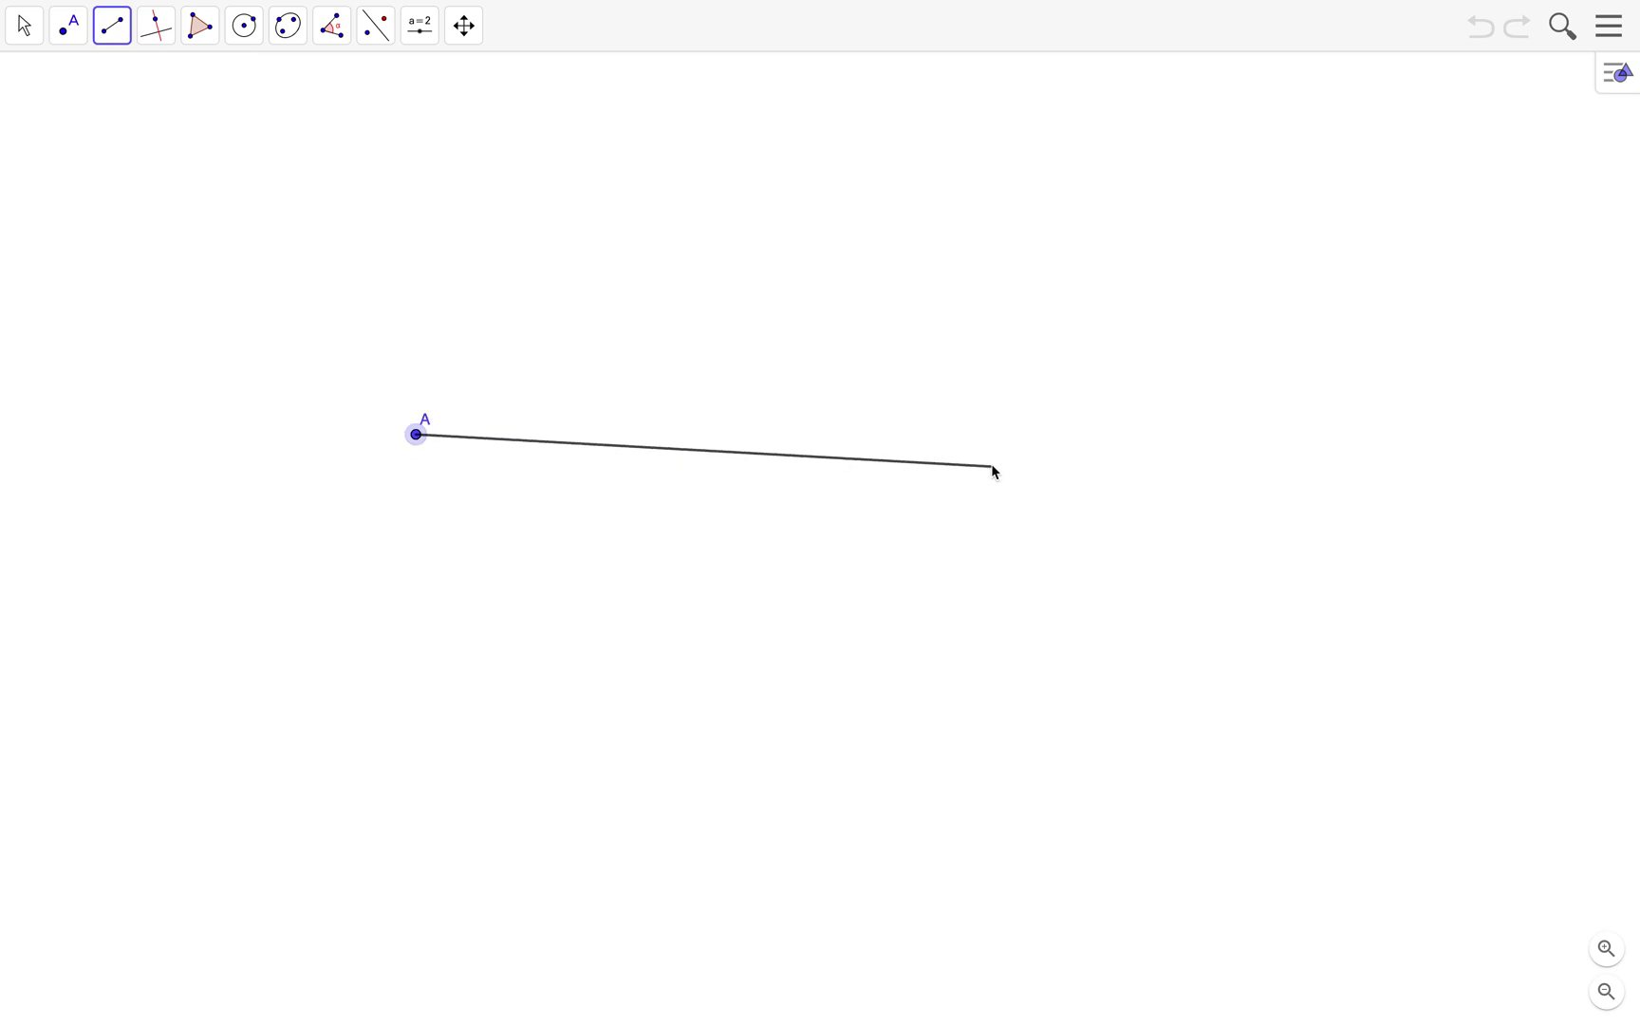
# Place endpoint B to complete the nearly horizontal segment AB.
pyautogui.click(992, 437)
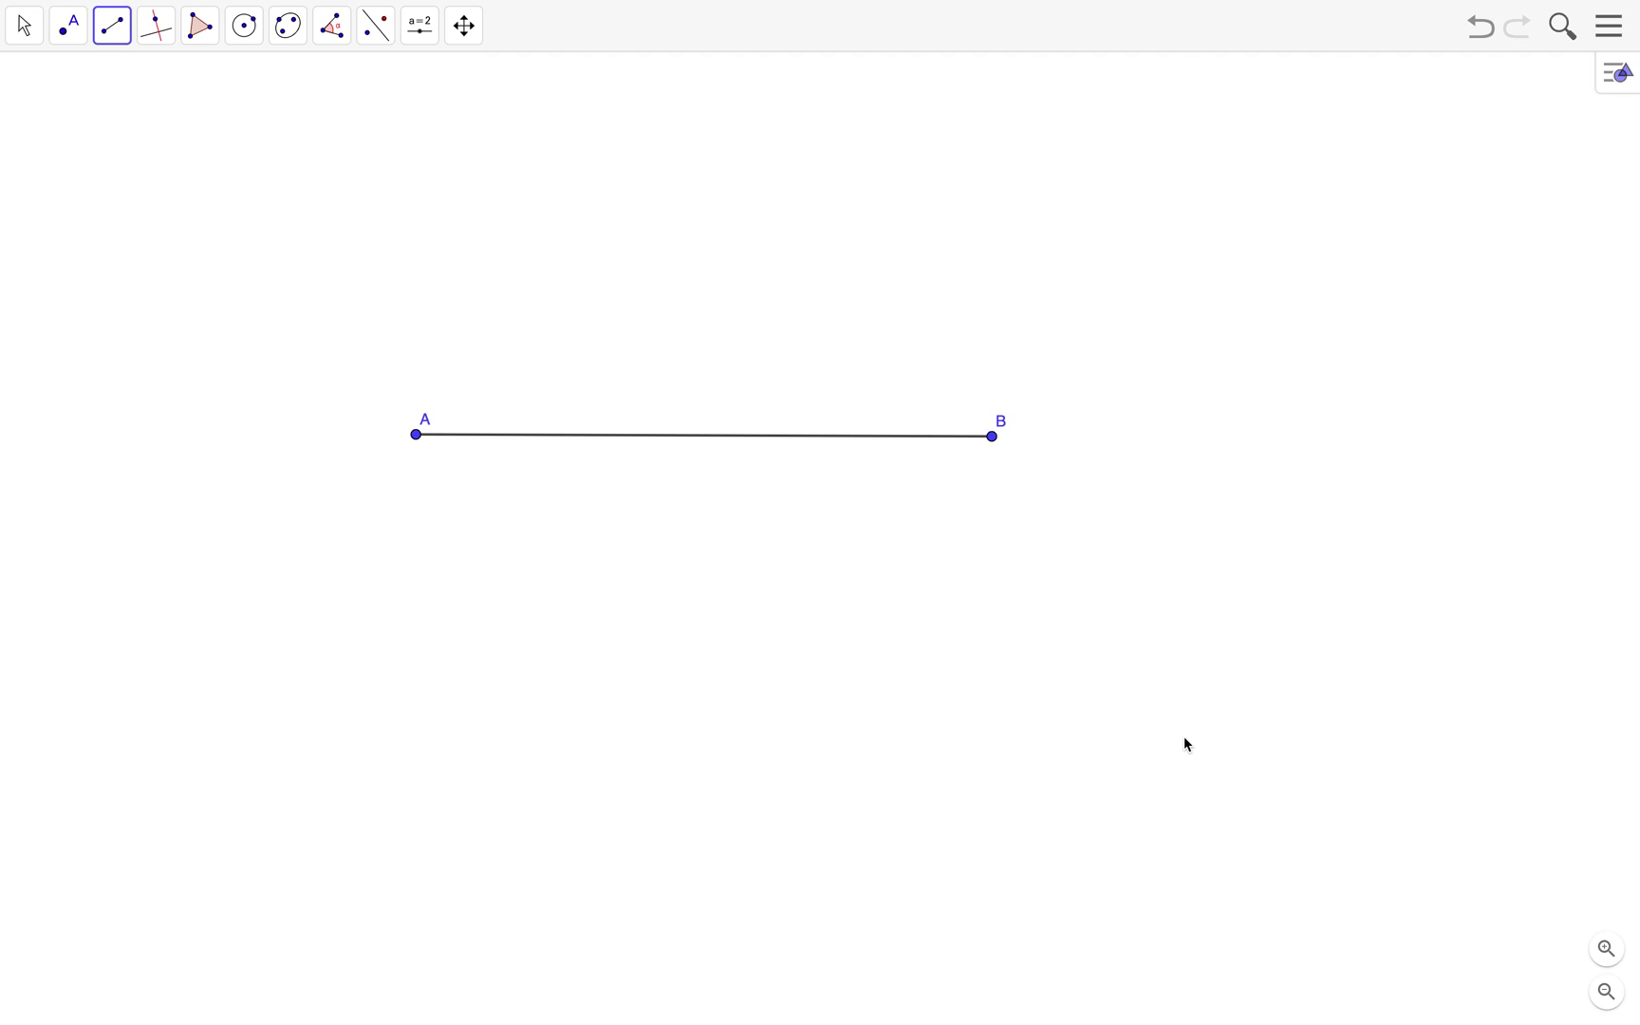
pyautogui.click(72, 42)
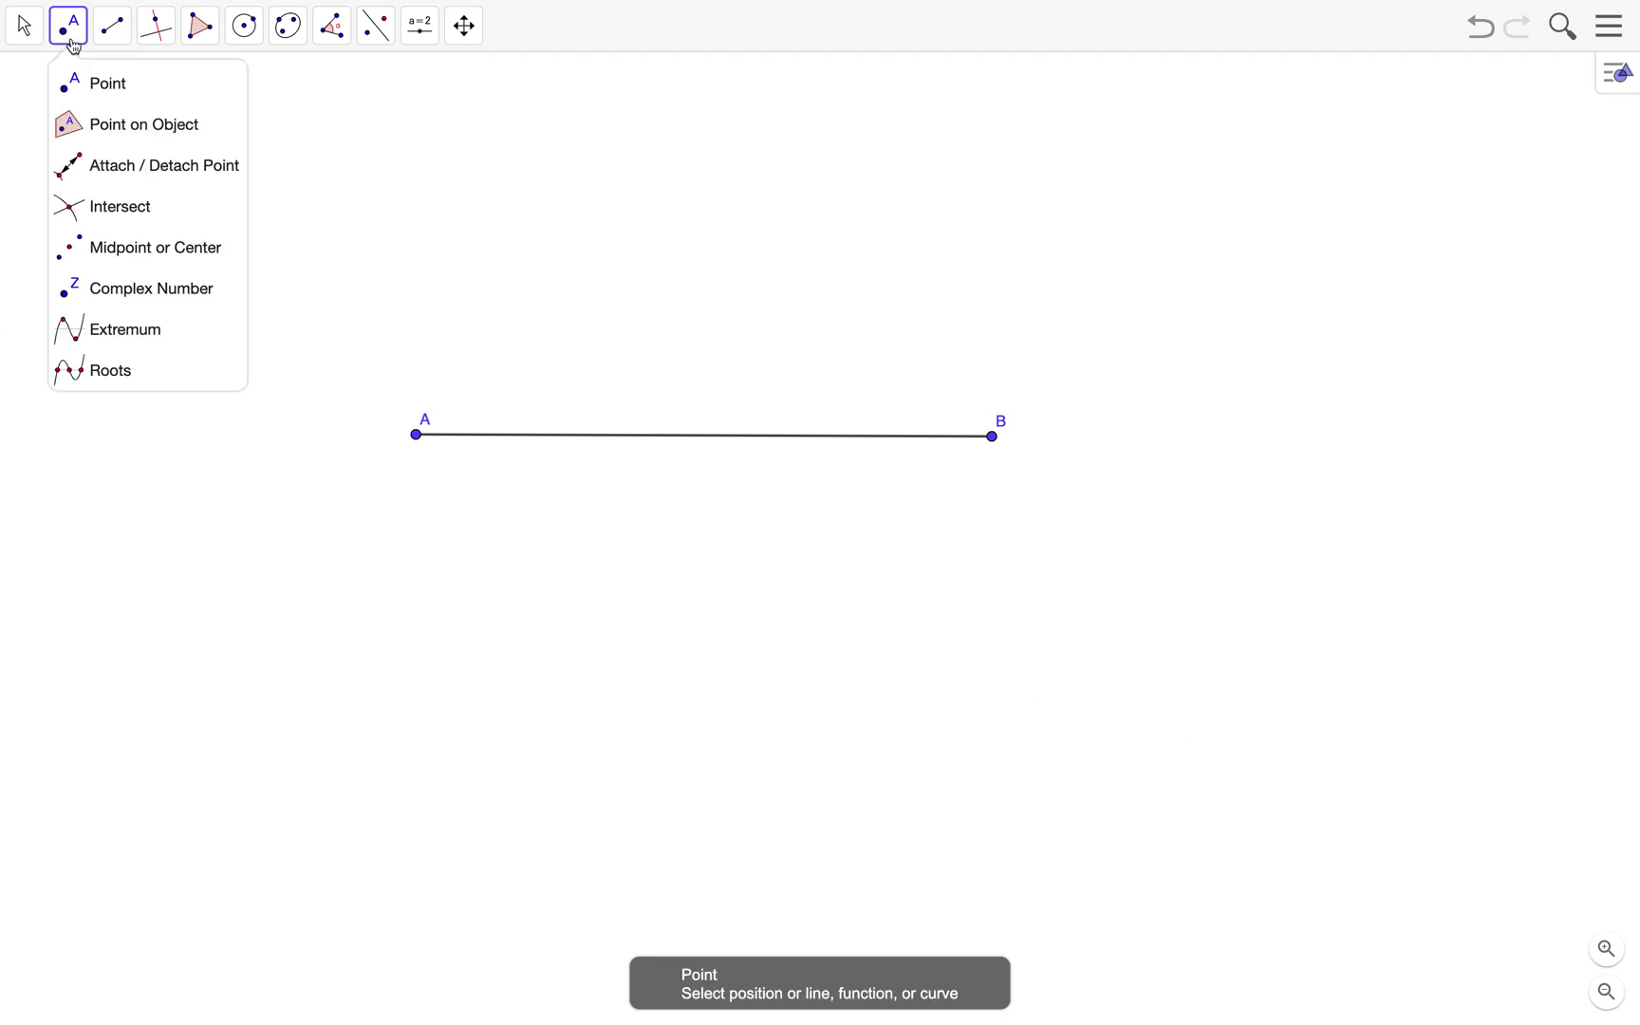
# Create point C on segment AB and drag it along AB toward A.
pyautogui.click(91, 80)
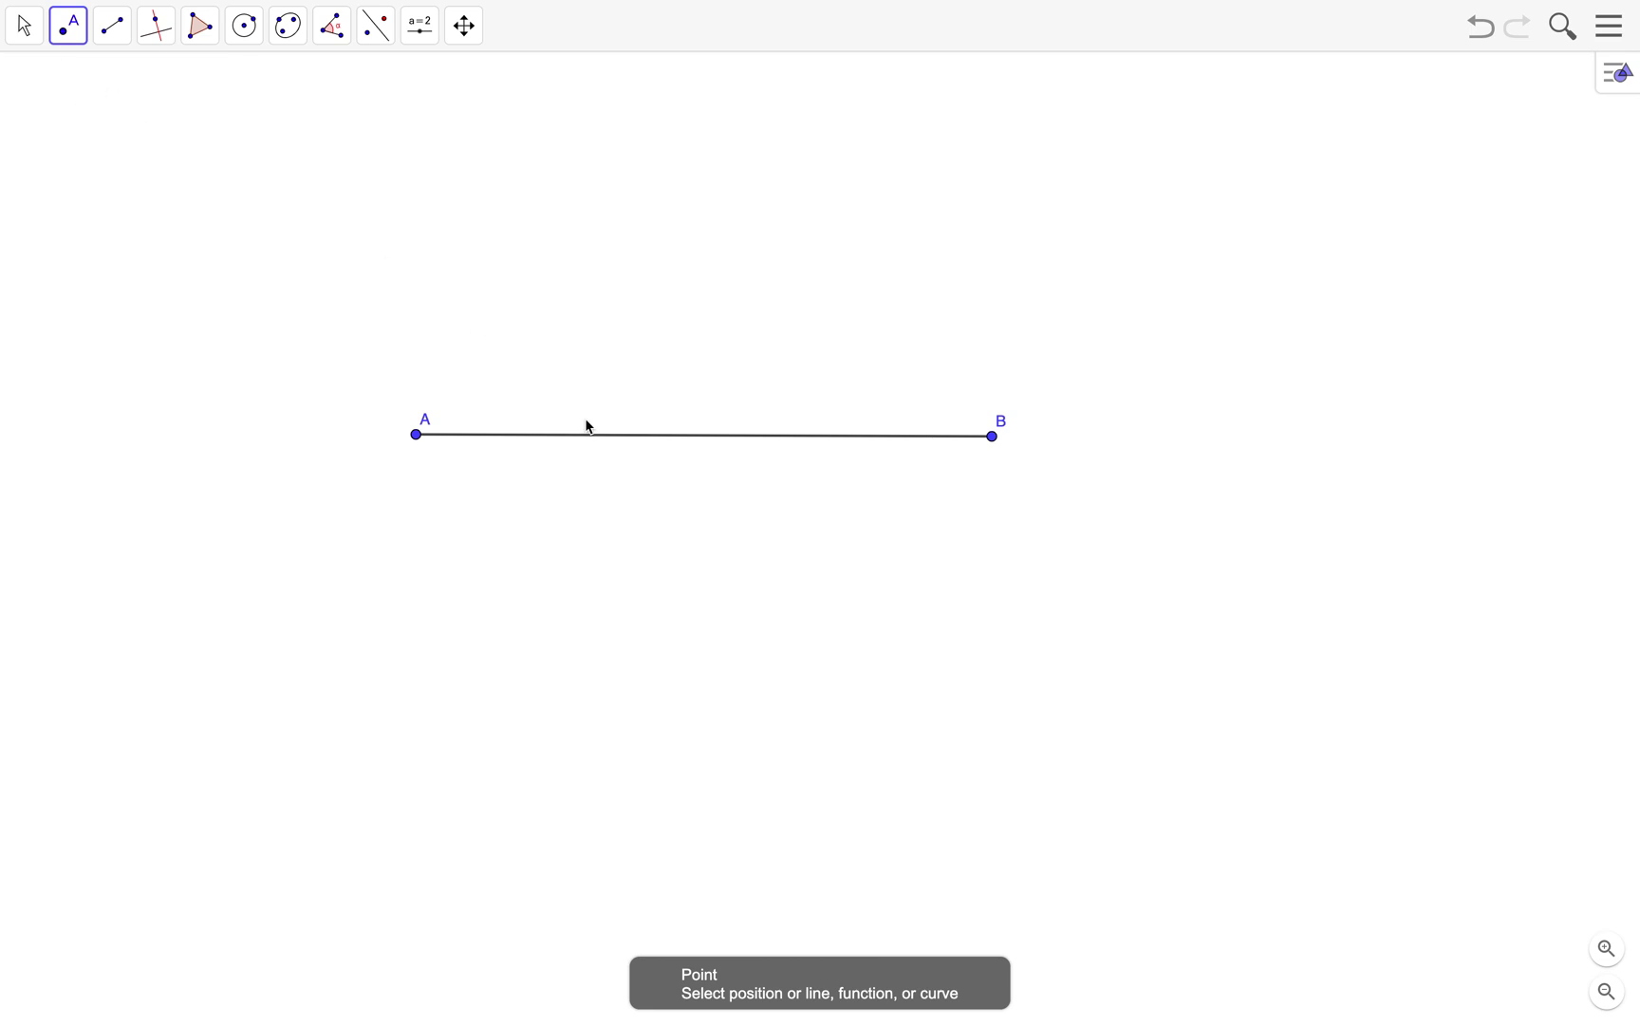
pyautogui.click(667, 435)
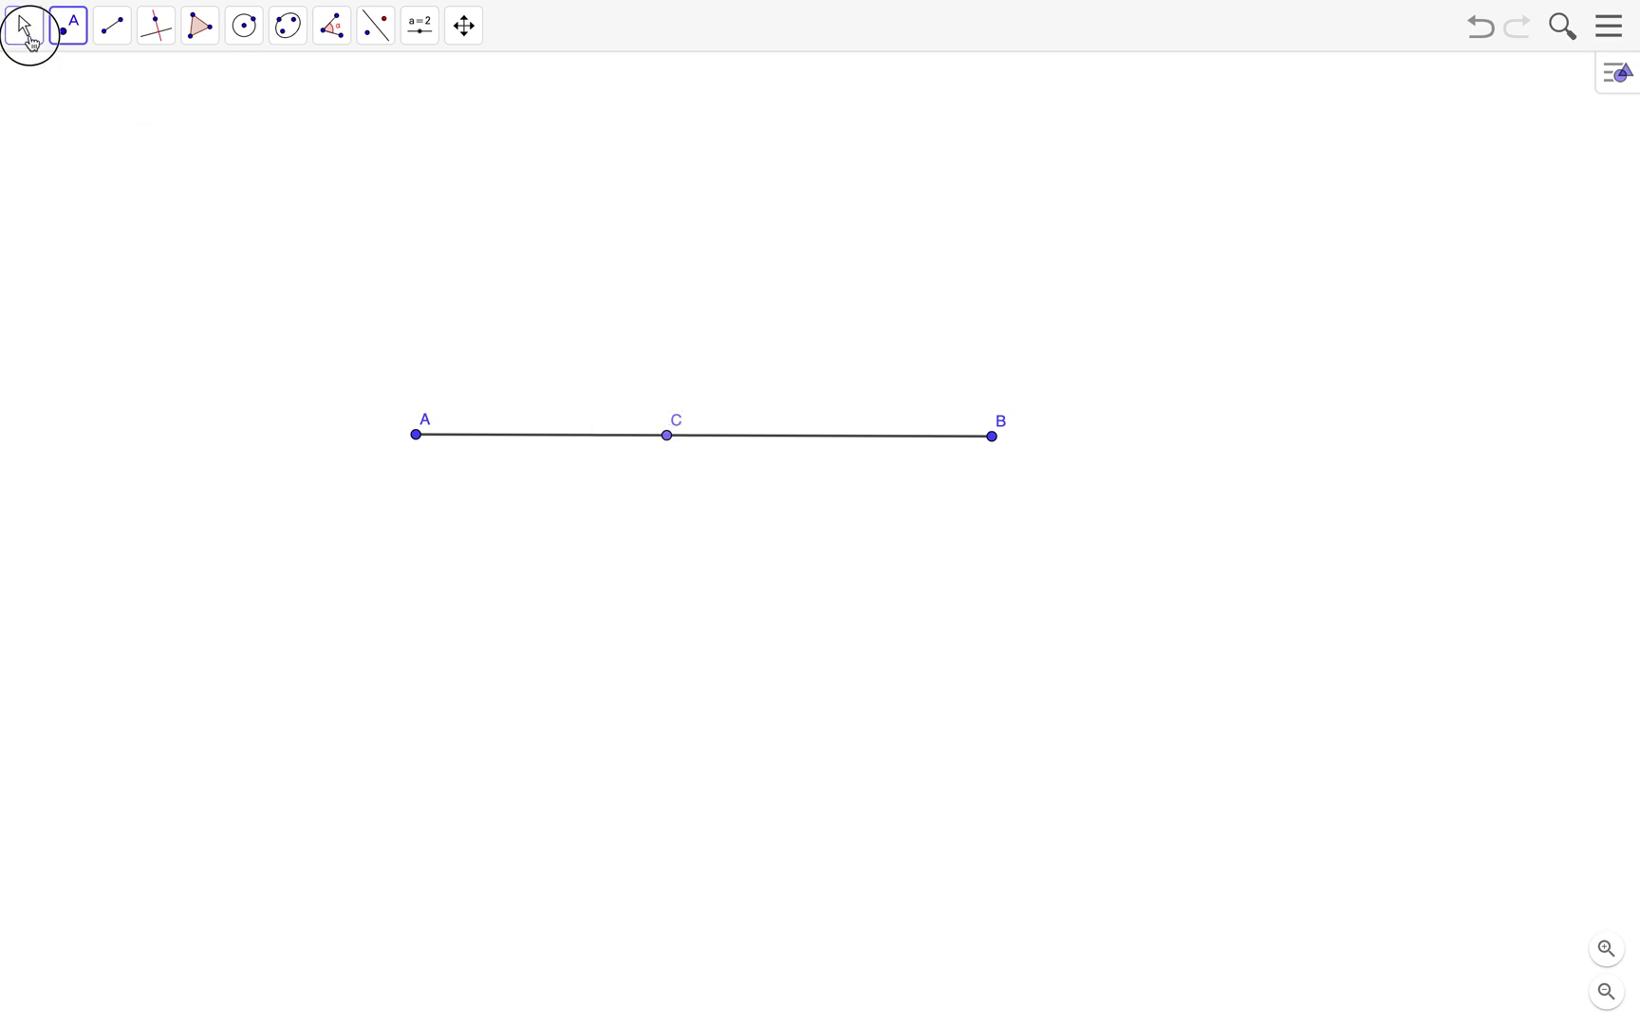
pyautogui.click(26, 29)
pyautogui.moveTo(672, 440); pyautogui.dragTo(550, 460)
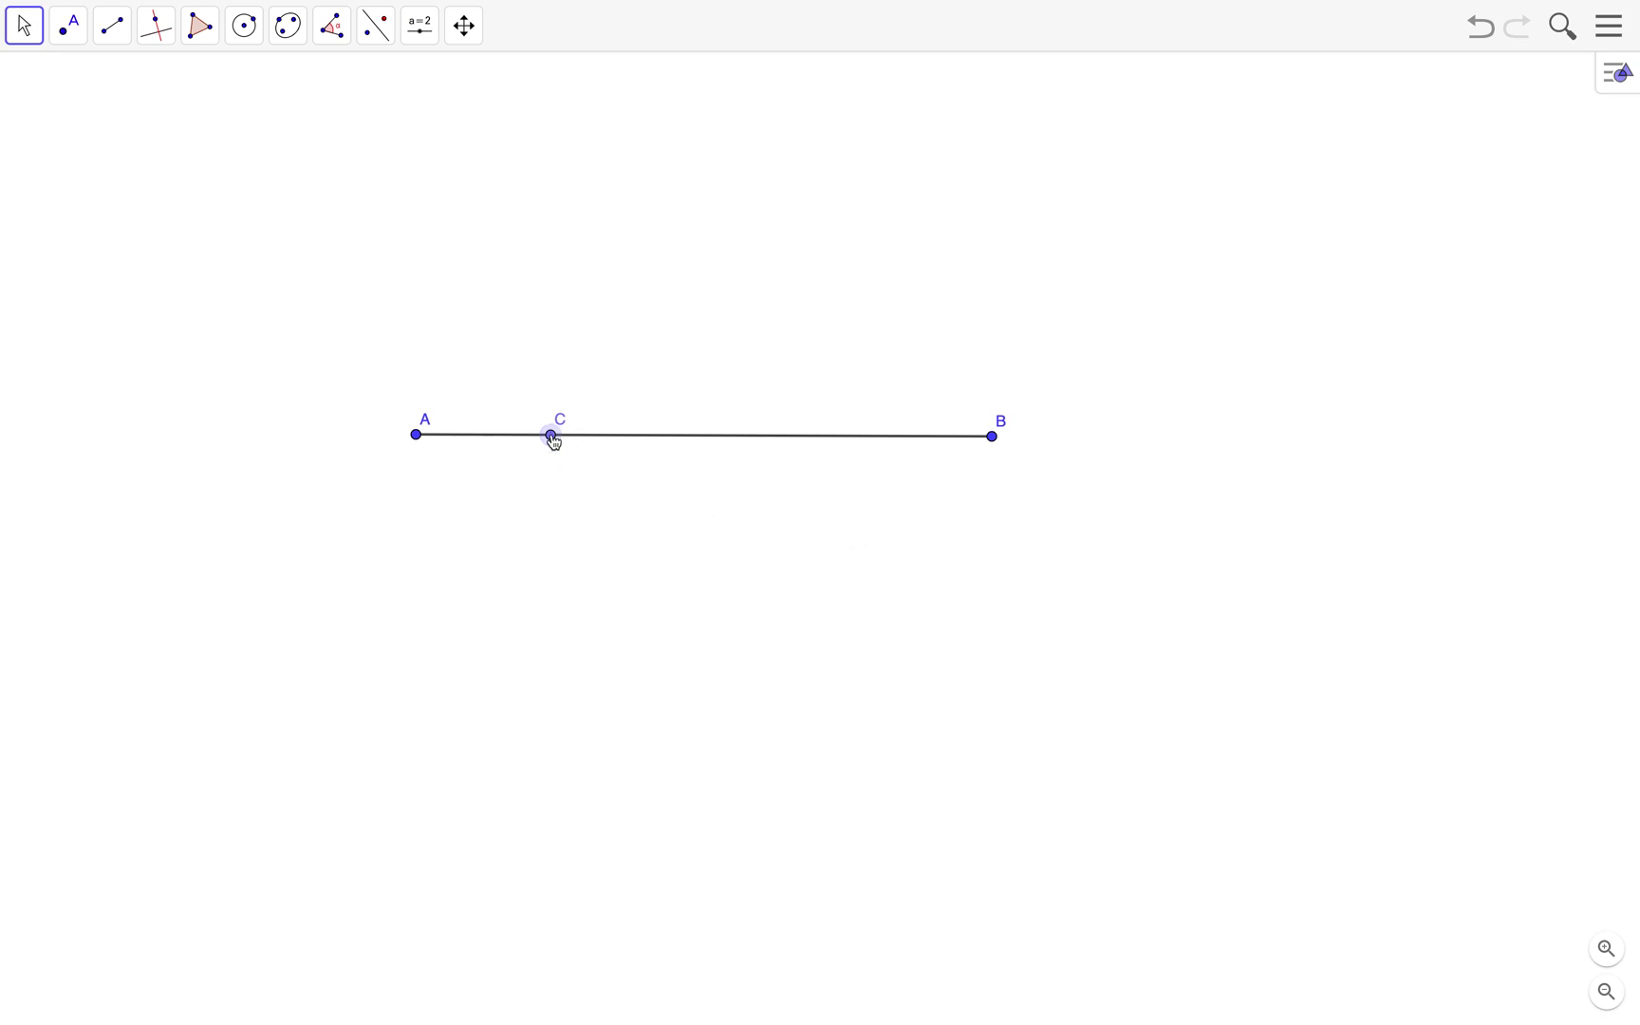
# Build equilateral triangle ACD on AC using Regular Polygon with 3 vertices.
pyautogui.click(196, 43)
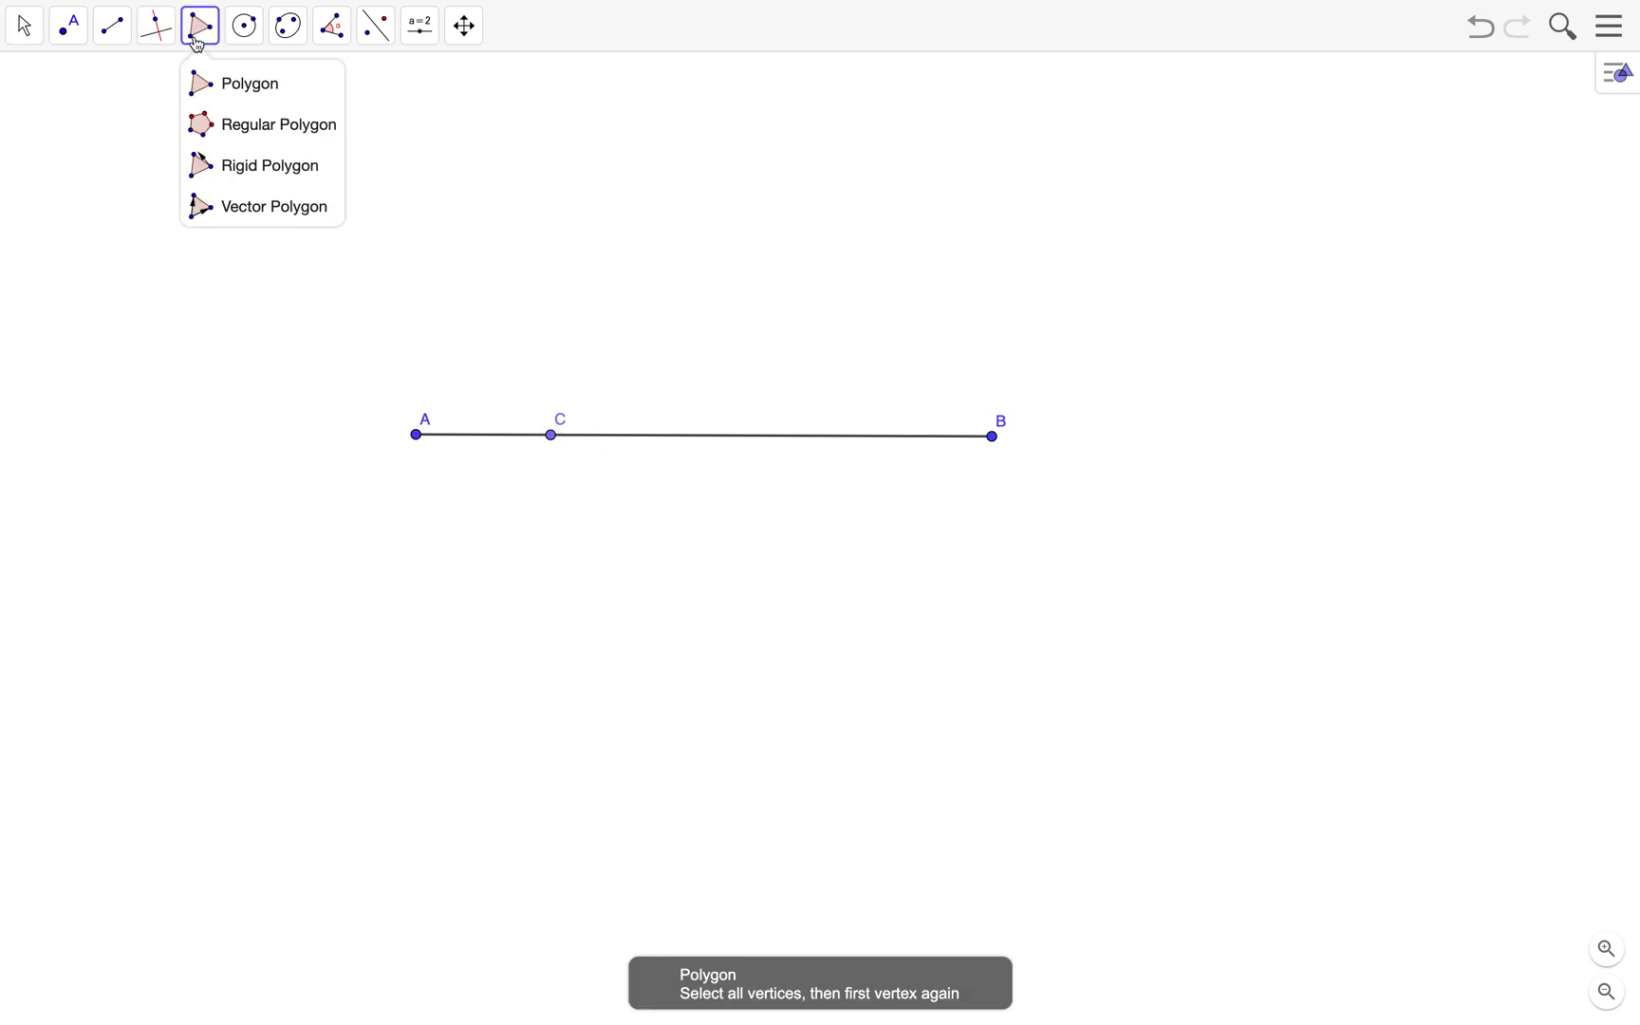
pyautogui.click(267, 129)
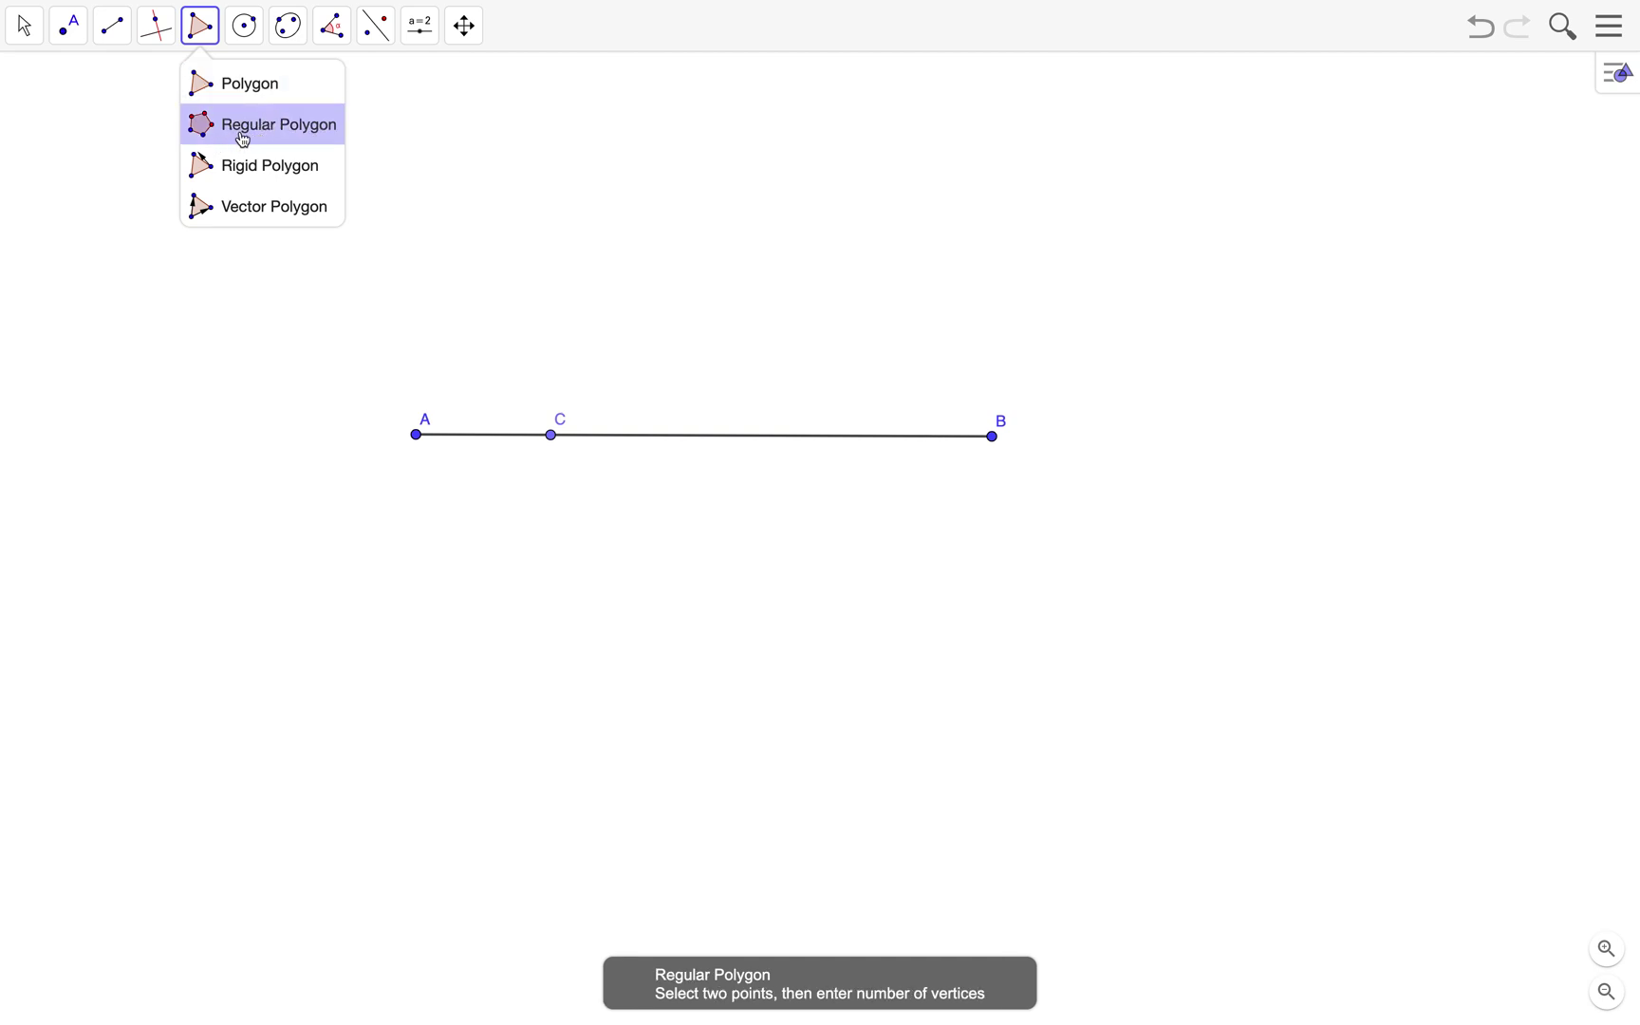
pyautogui.click(243, 139)
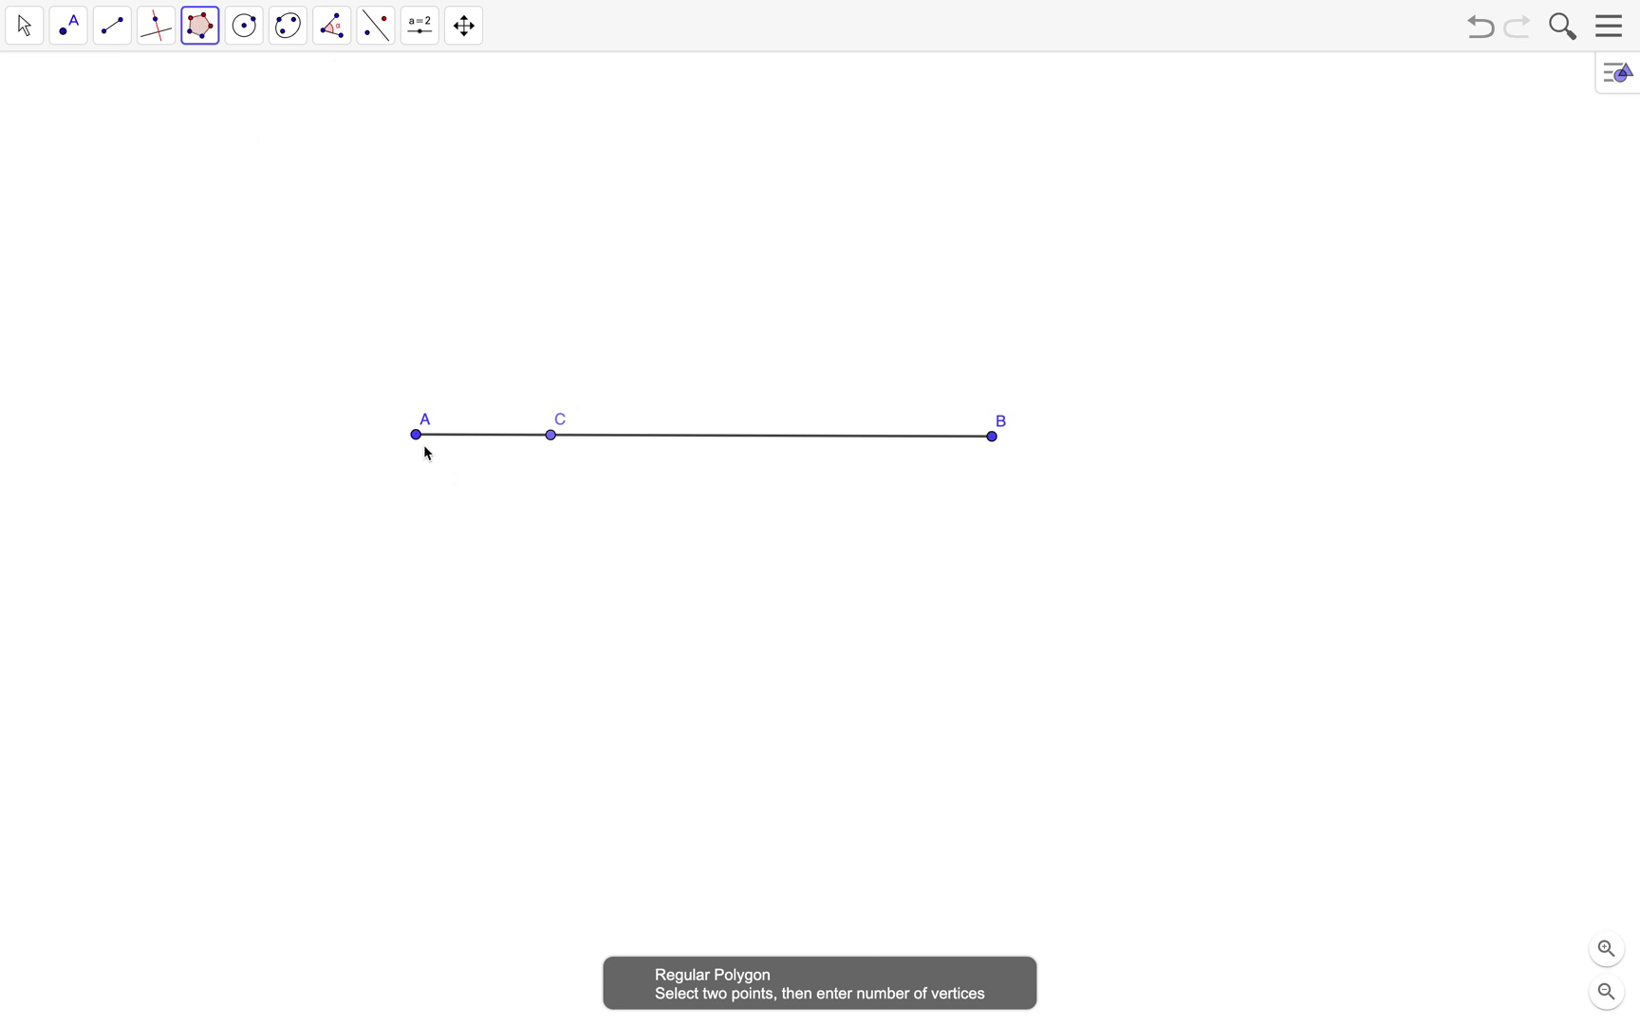
pyautogui.click(418, 436)
pyautogui.click(550, 437)
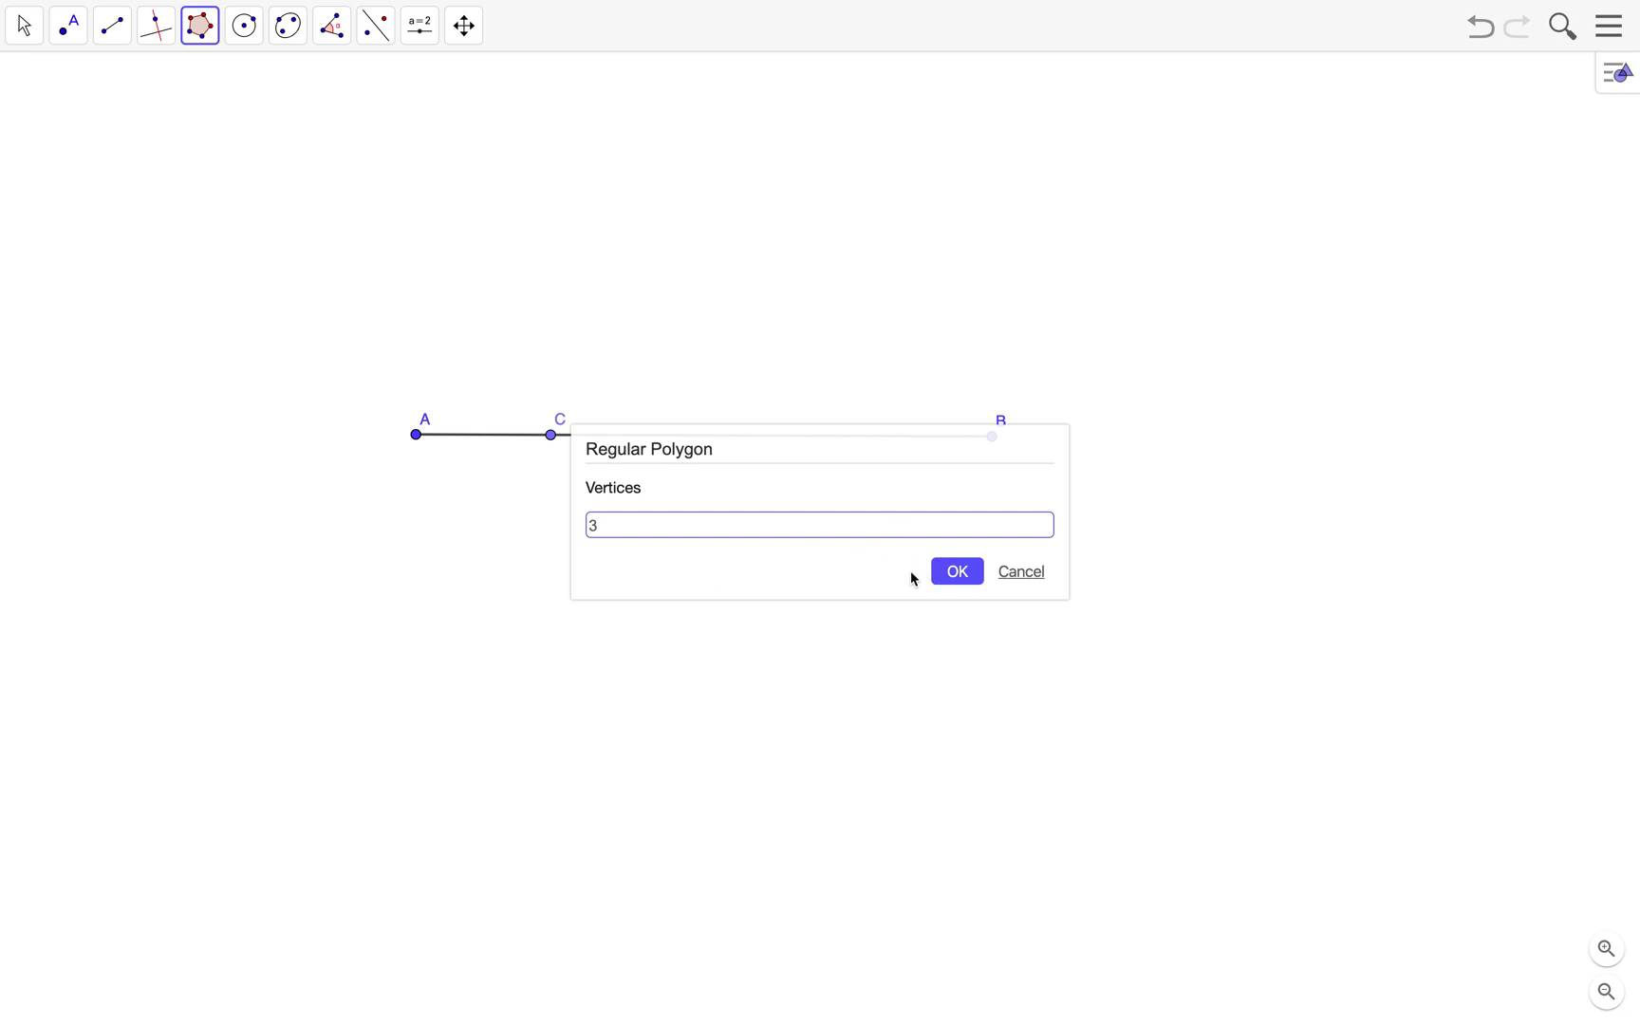
pyautogui.click(945, 581)
pyautogui.click(943, 579)
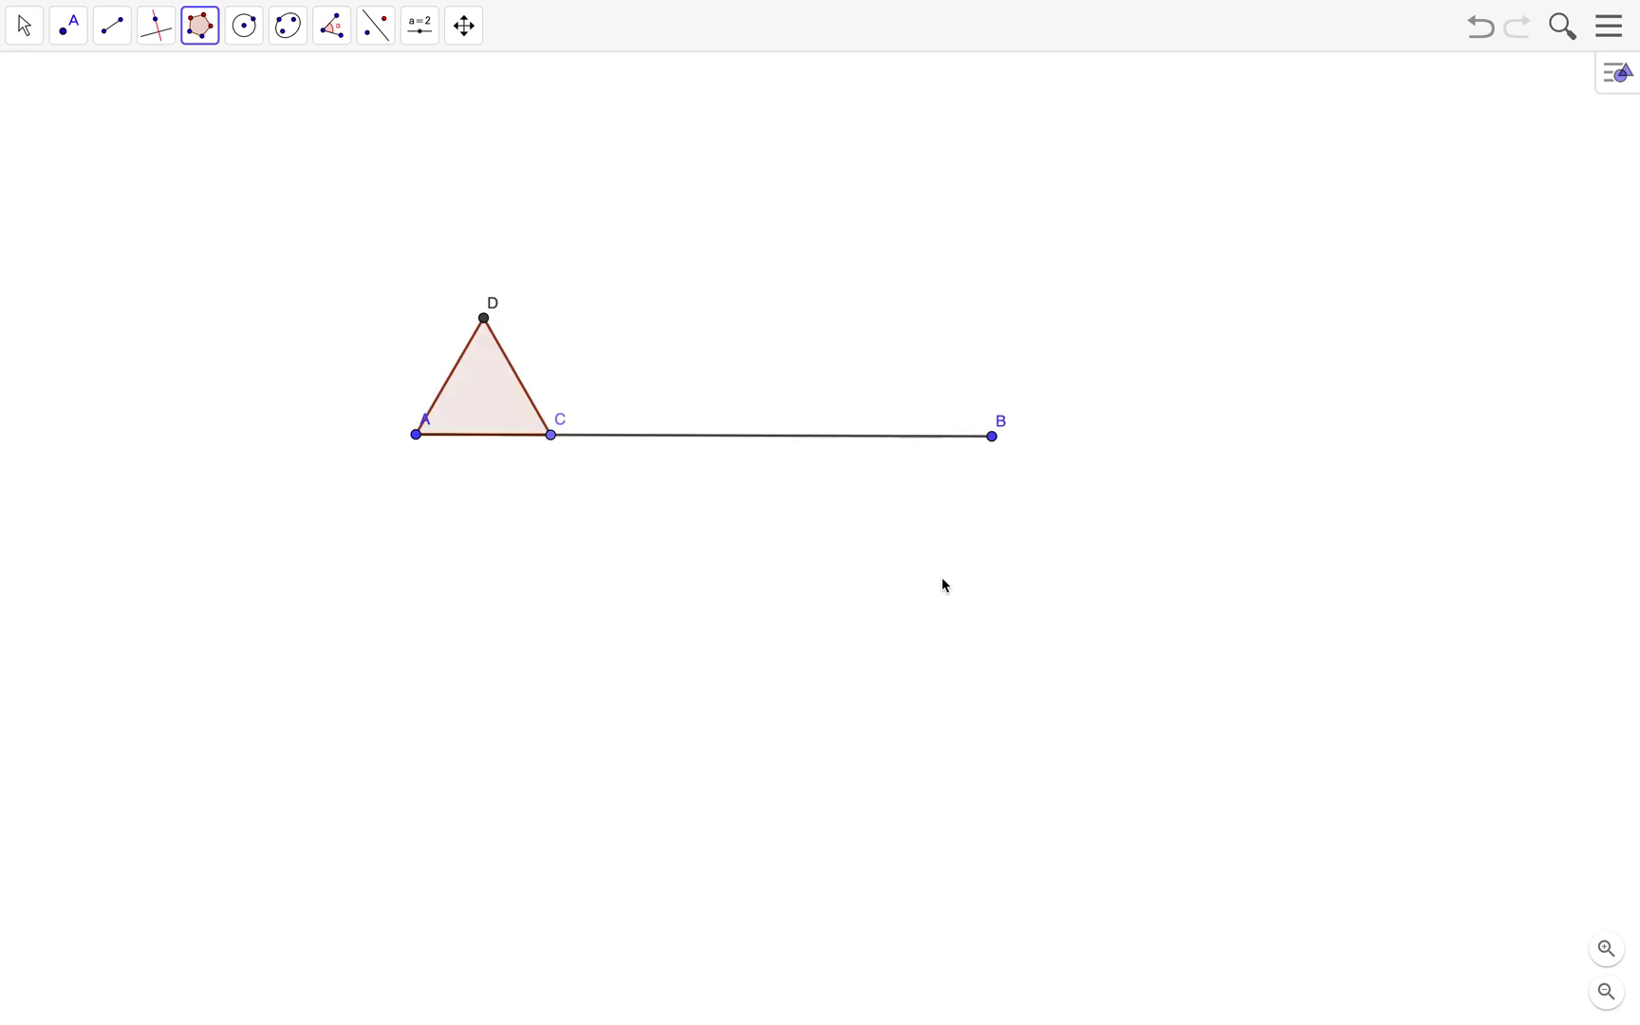
# Build the larger equilateral triangle CBE on CB, entering 3 vertices.
pyautogui.click(552, 437)
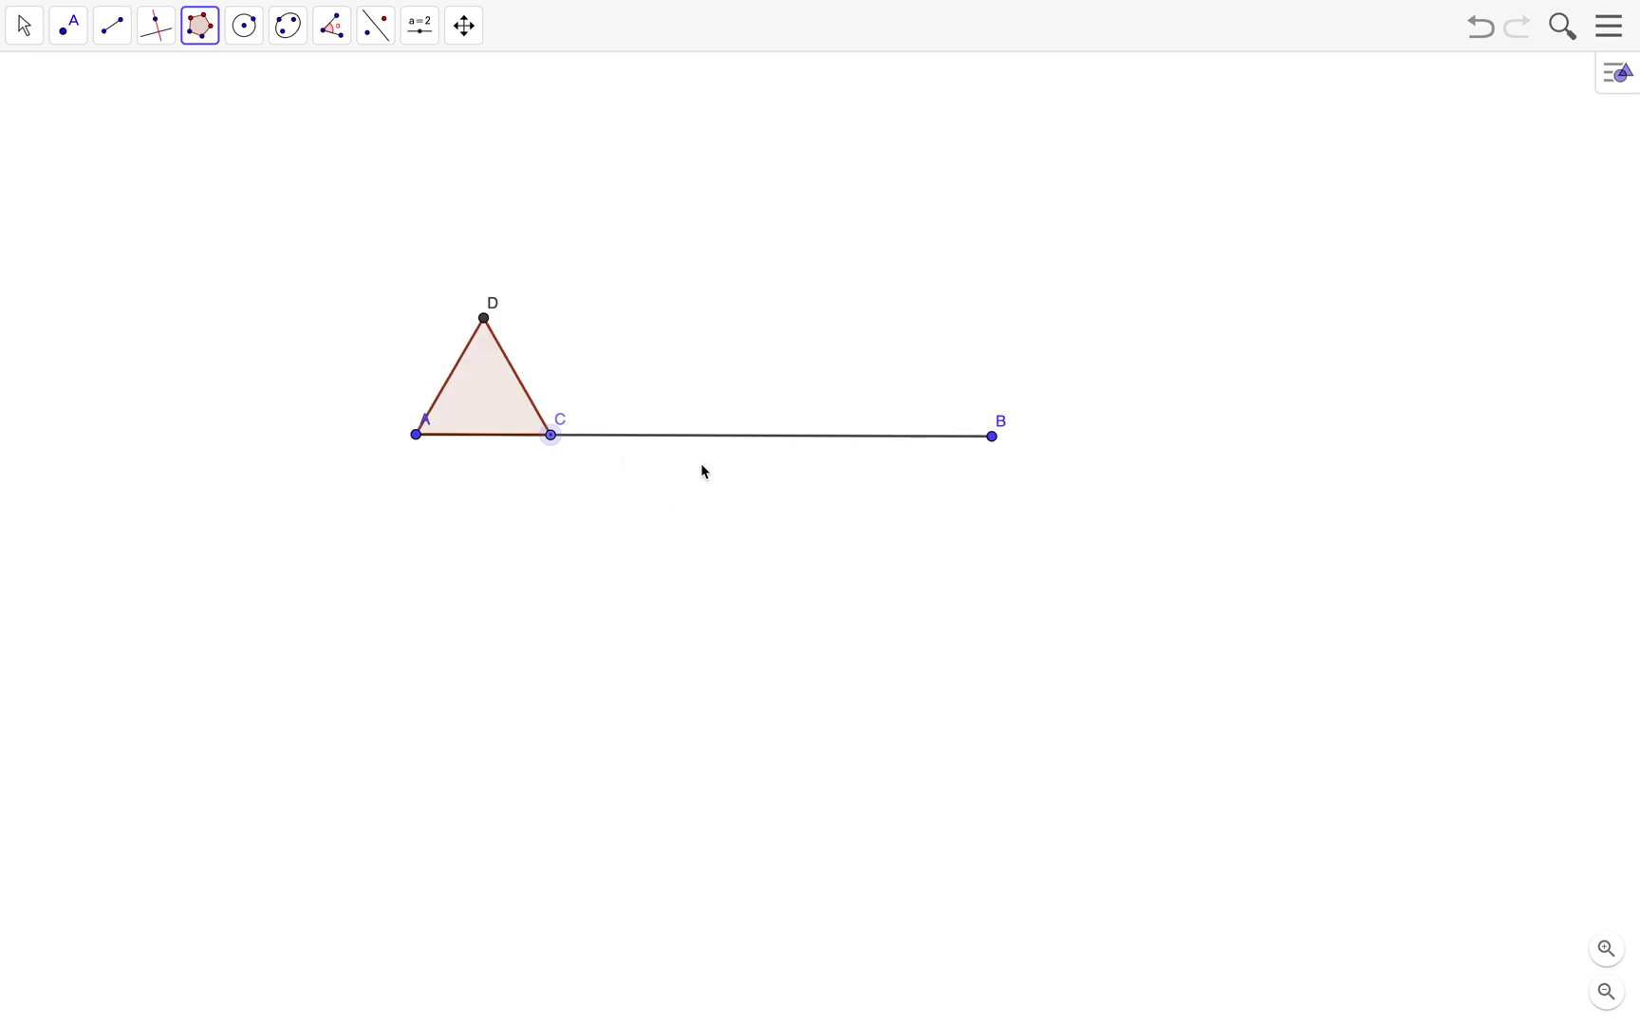
pyautogui.click(993, 438)
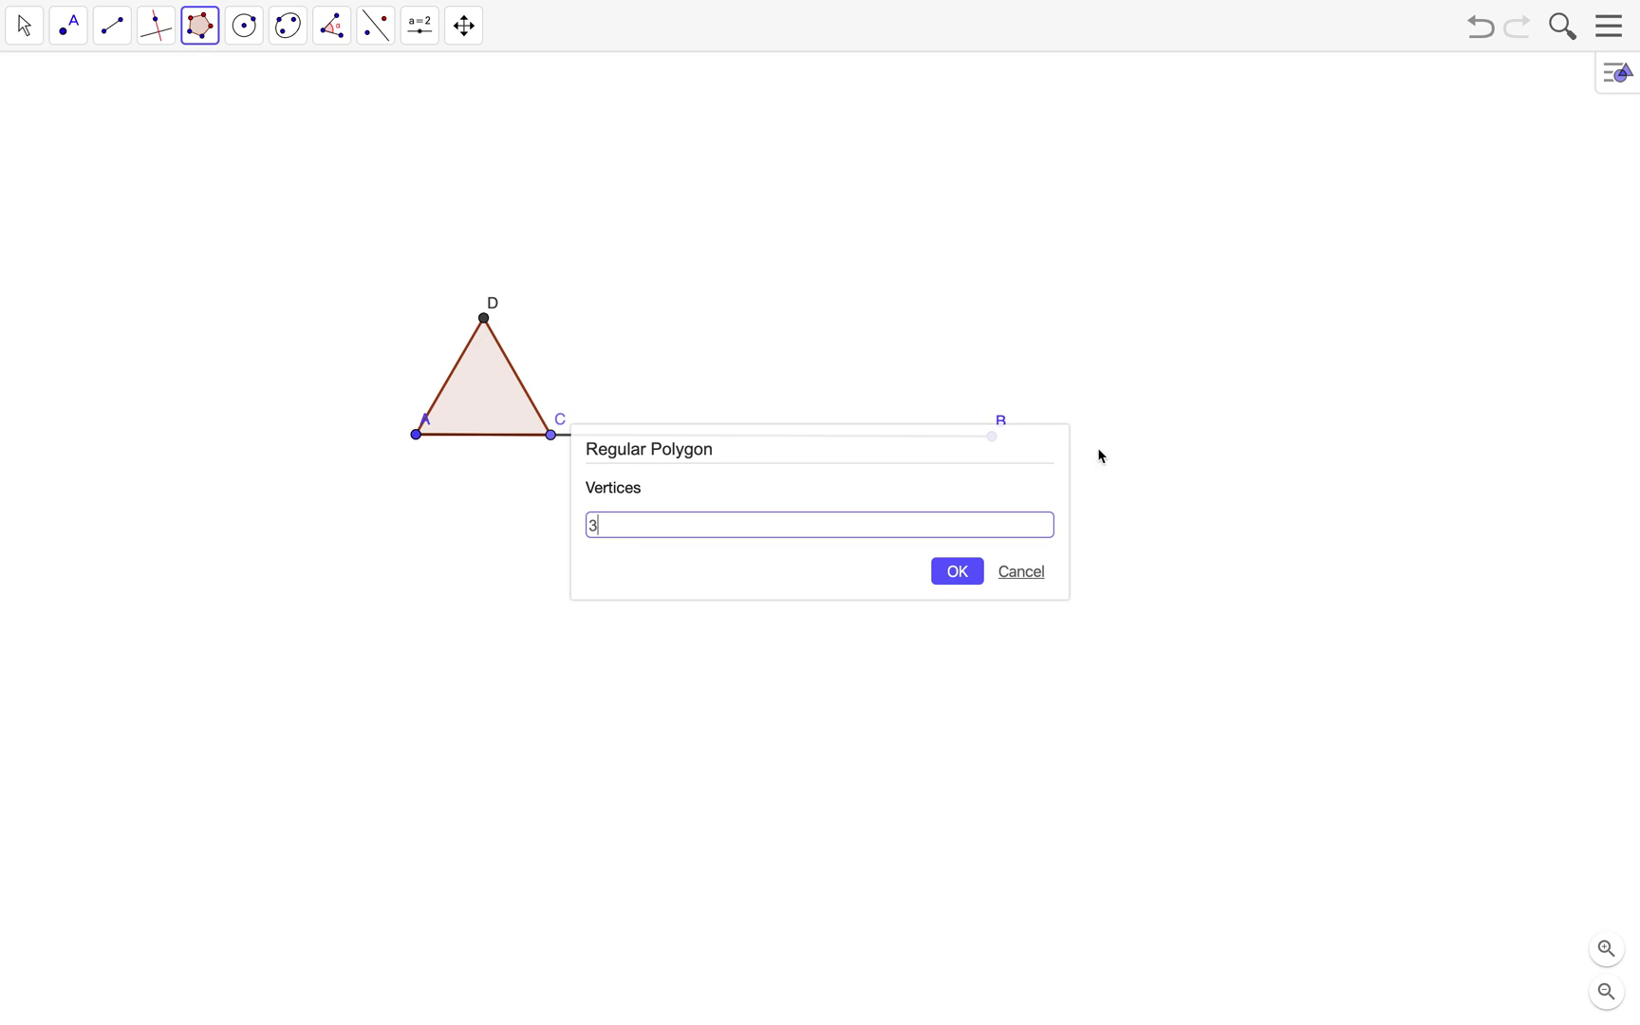
pyautogui.write('3')
pyautogui.click(968, 572)
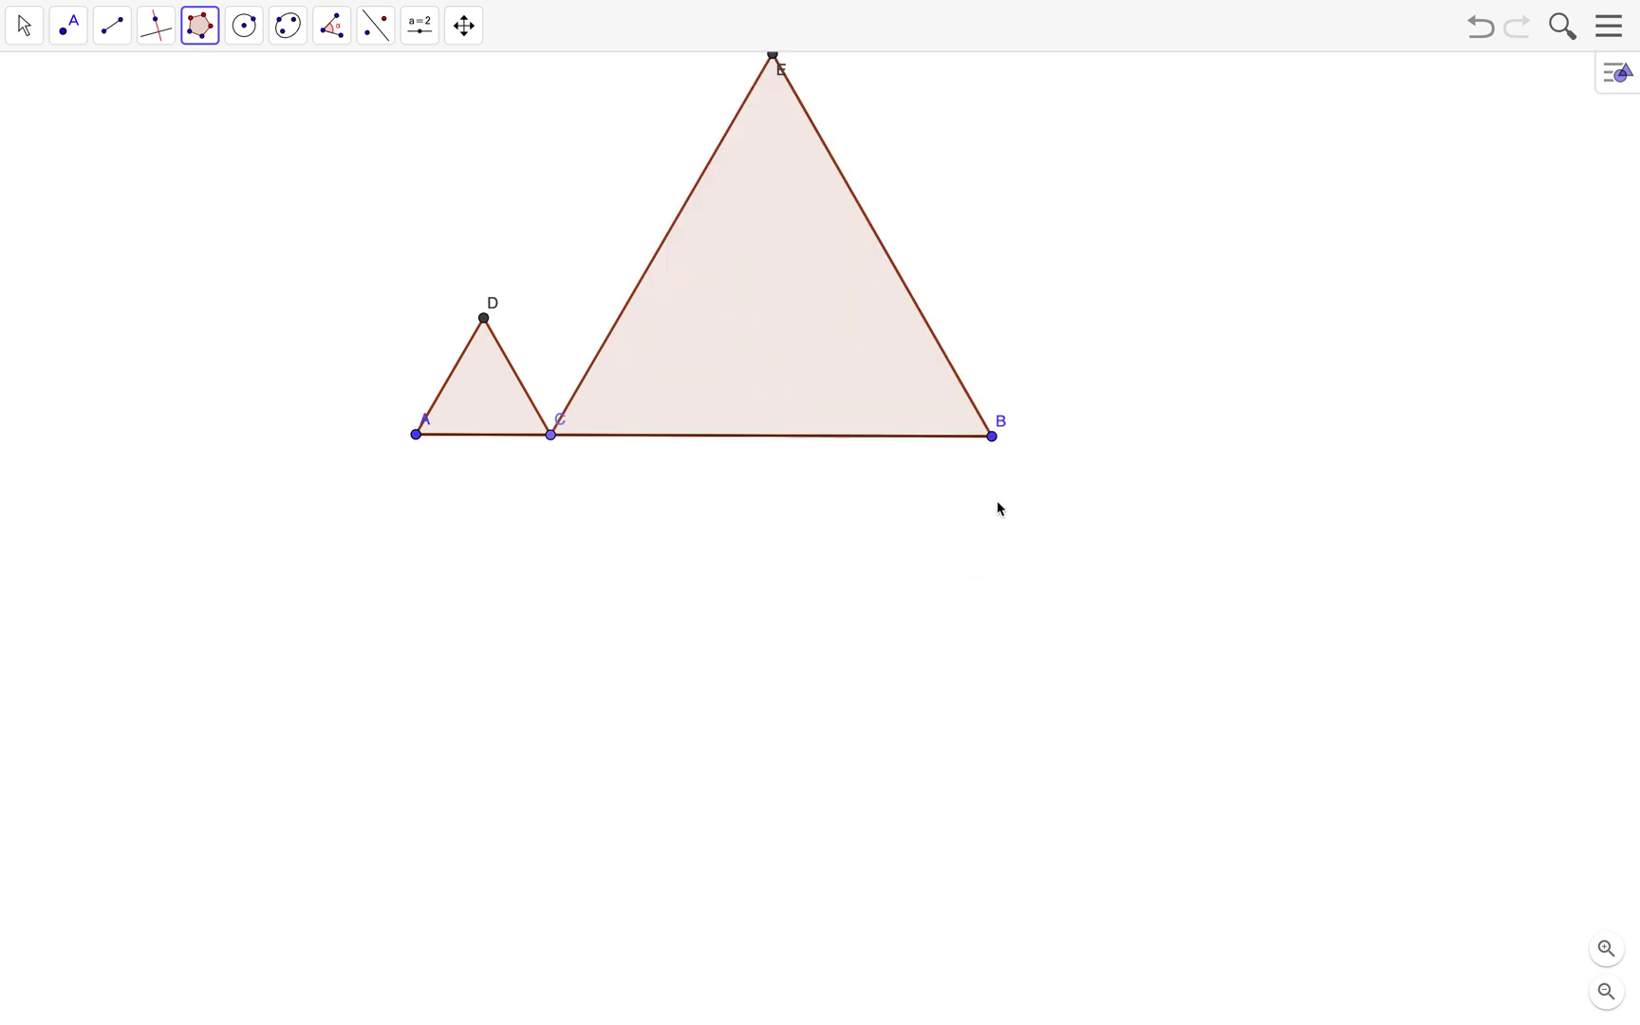
# Pan the construction into view and hide both triangle shapes CBE and ACD.
pyautogui.click(463, 38)
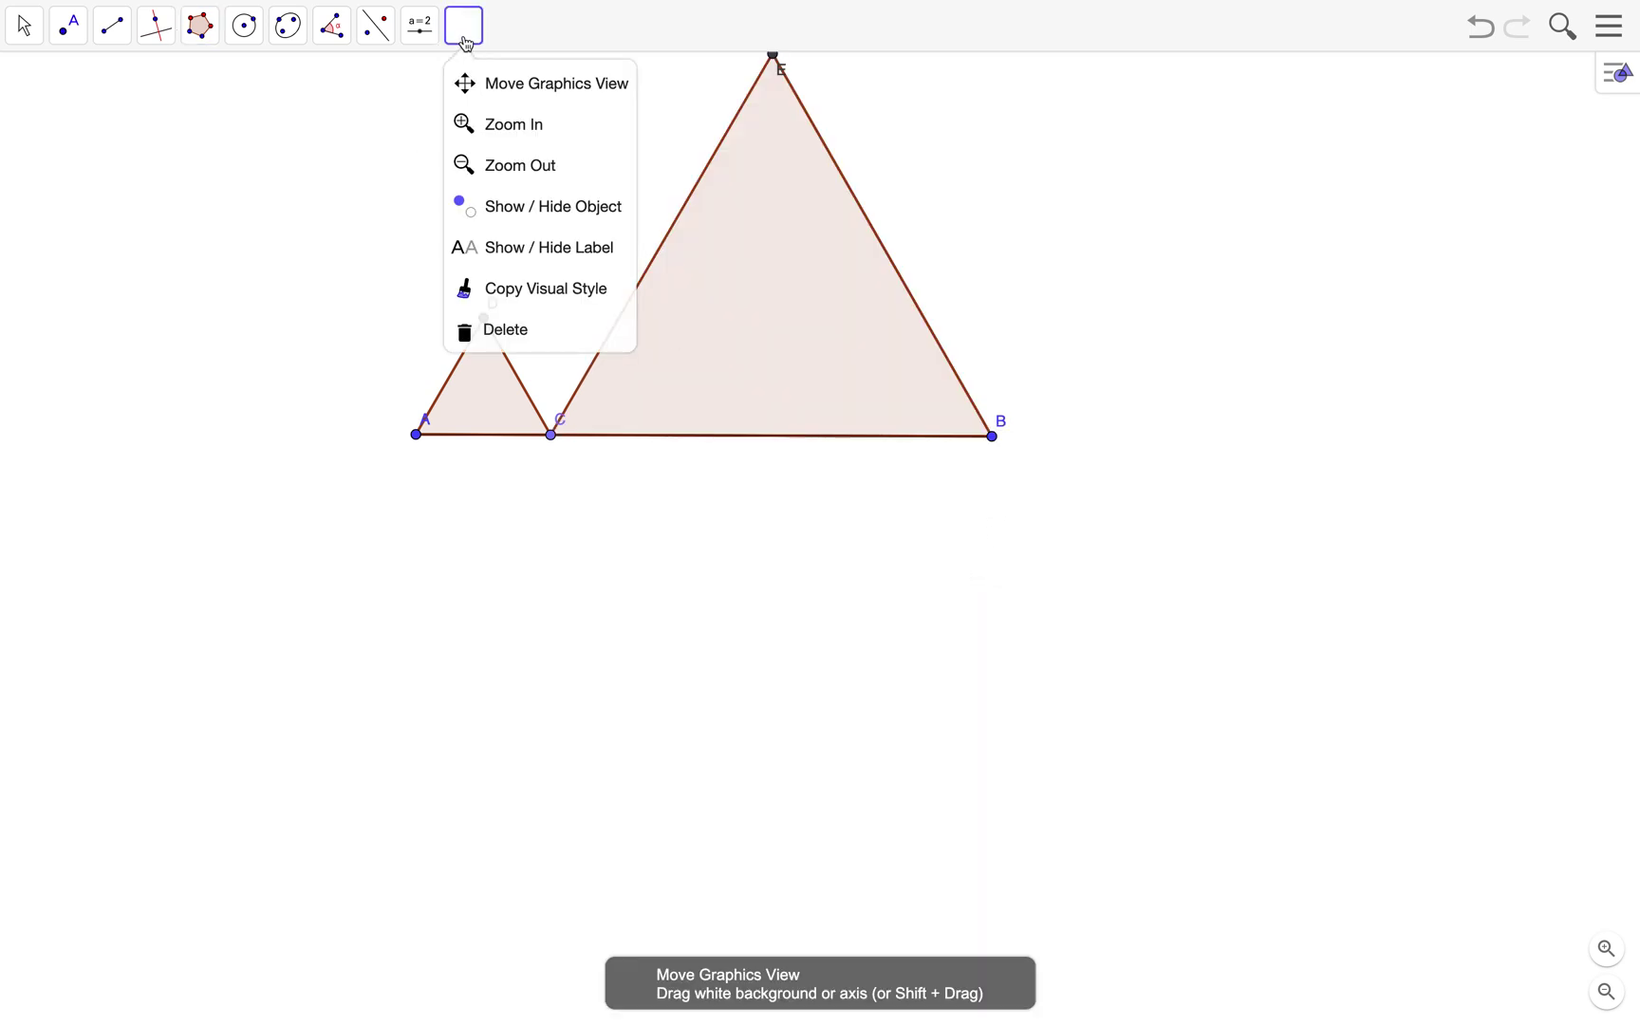
pyautogui.click(472, 80)
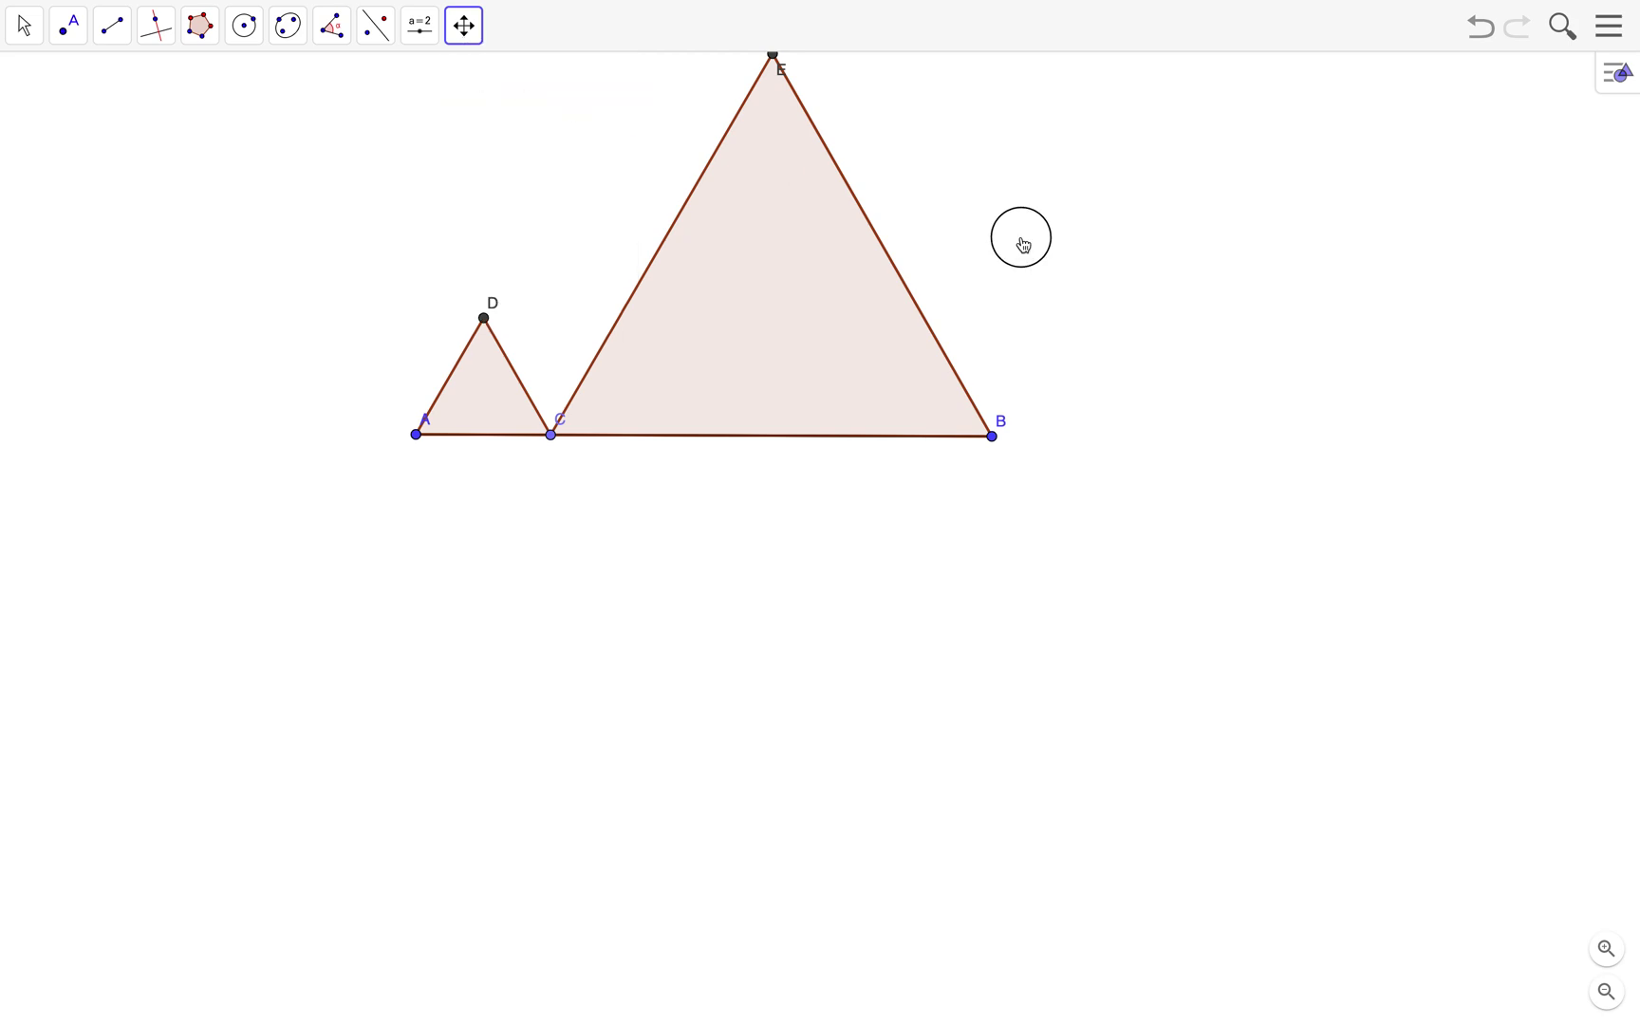
pyautogui.moveTo(1021, 238); pyautogui.dragTo(995, 408)
pyautogui.click(25, 26)
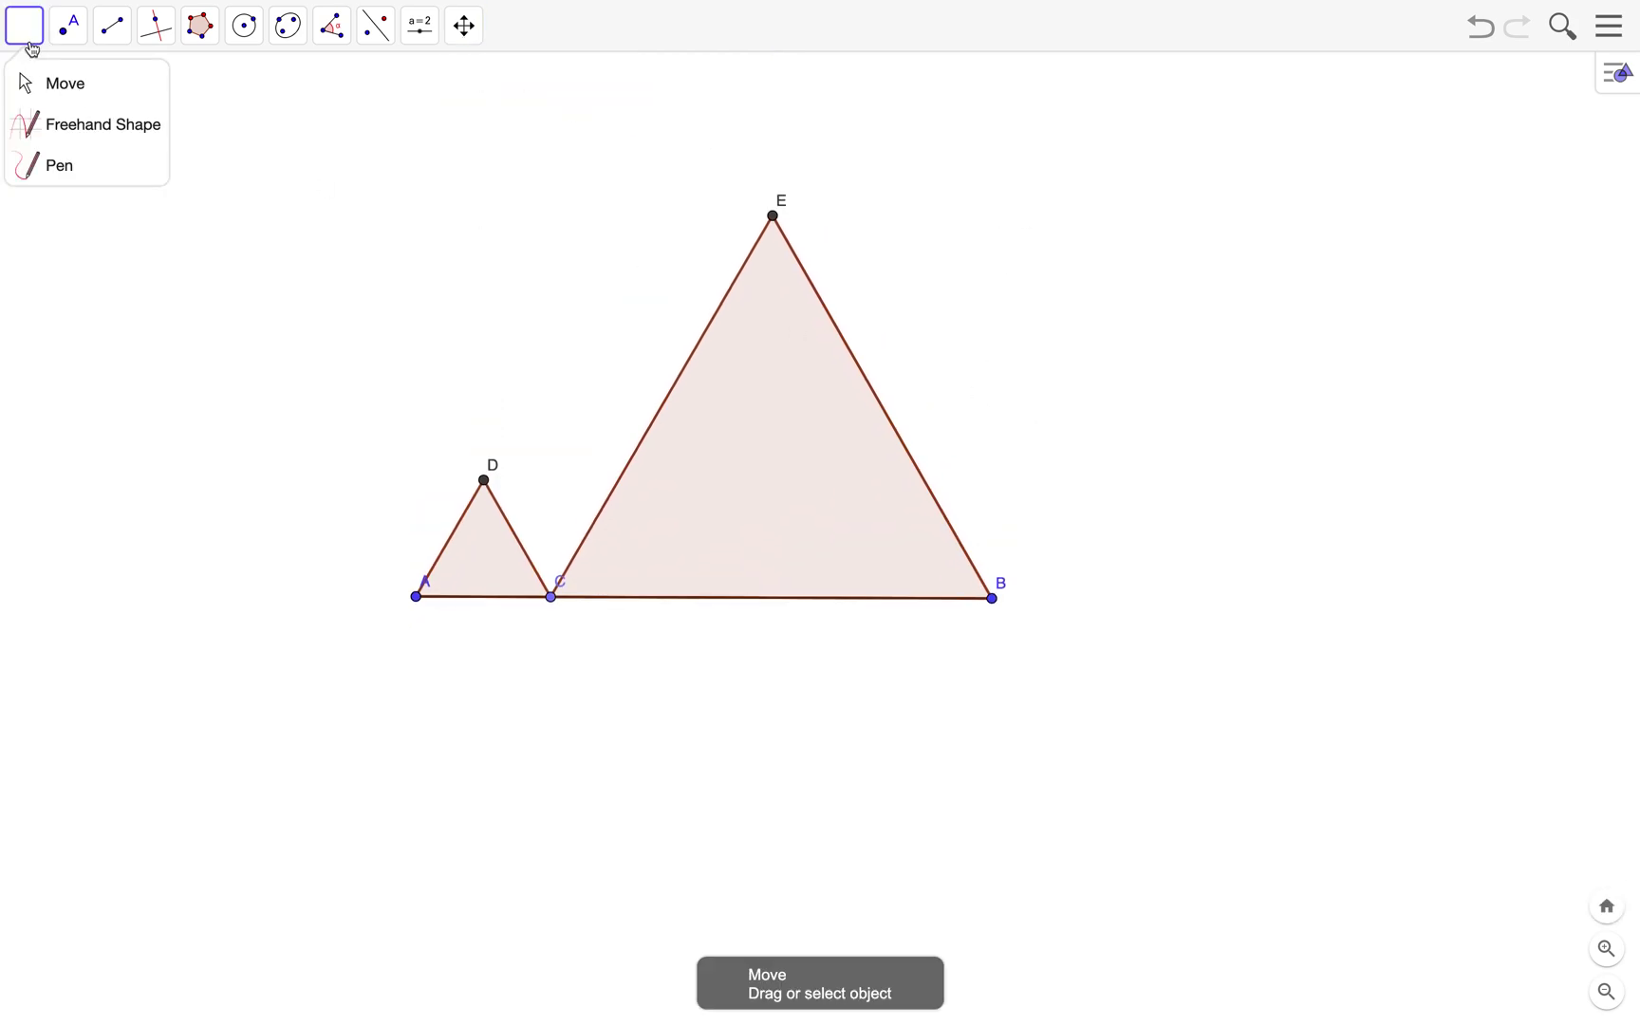
pyautogui.click(47, 80)
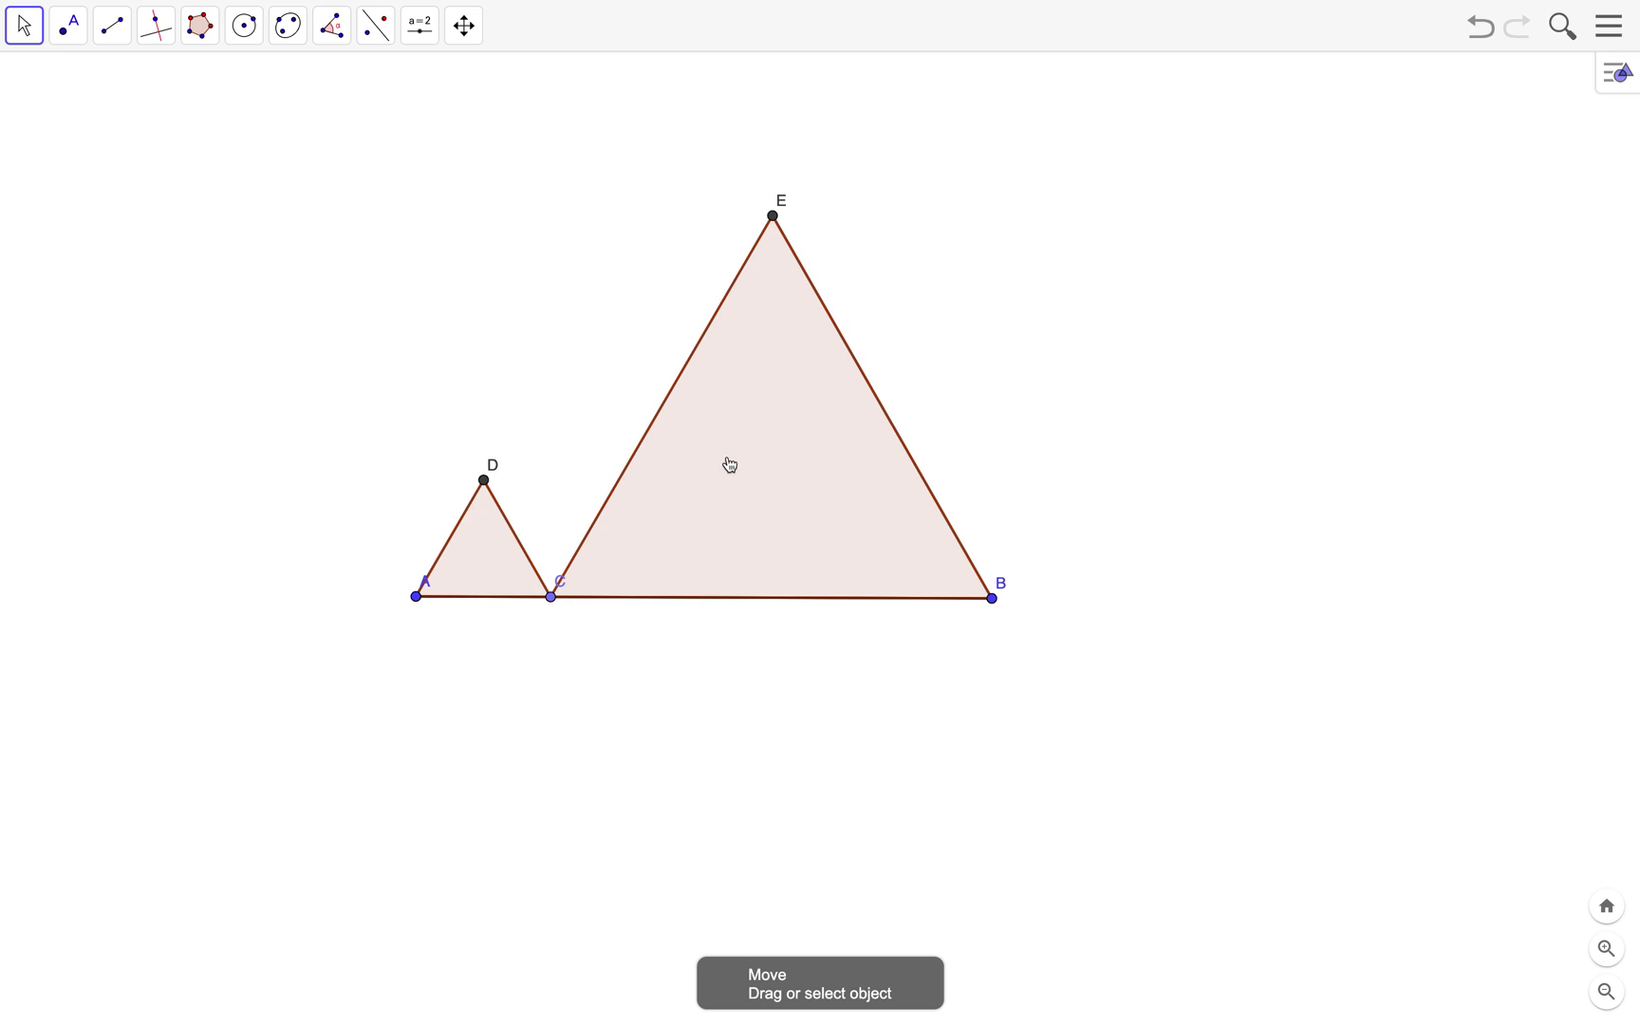
pyautogui.rightClick(776, 457)
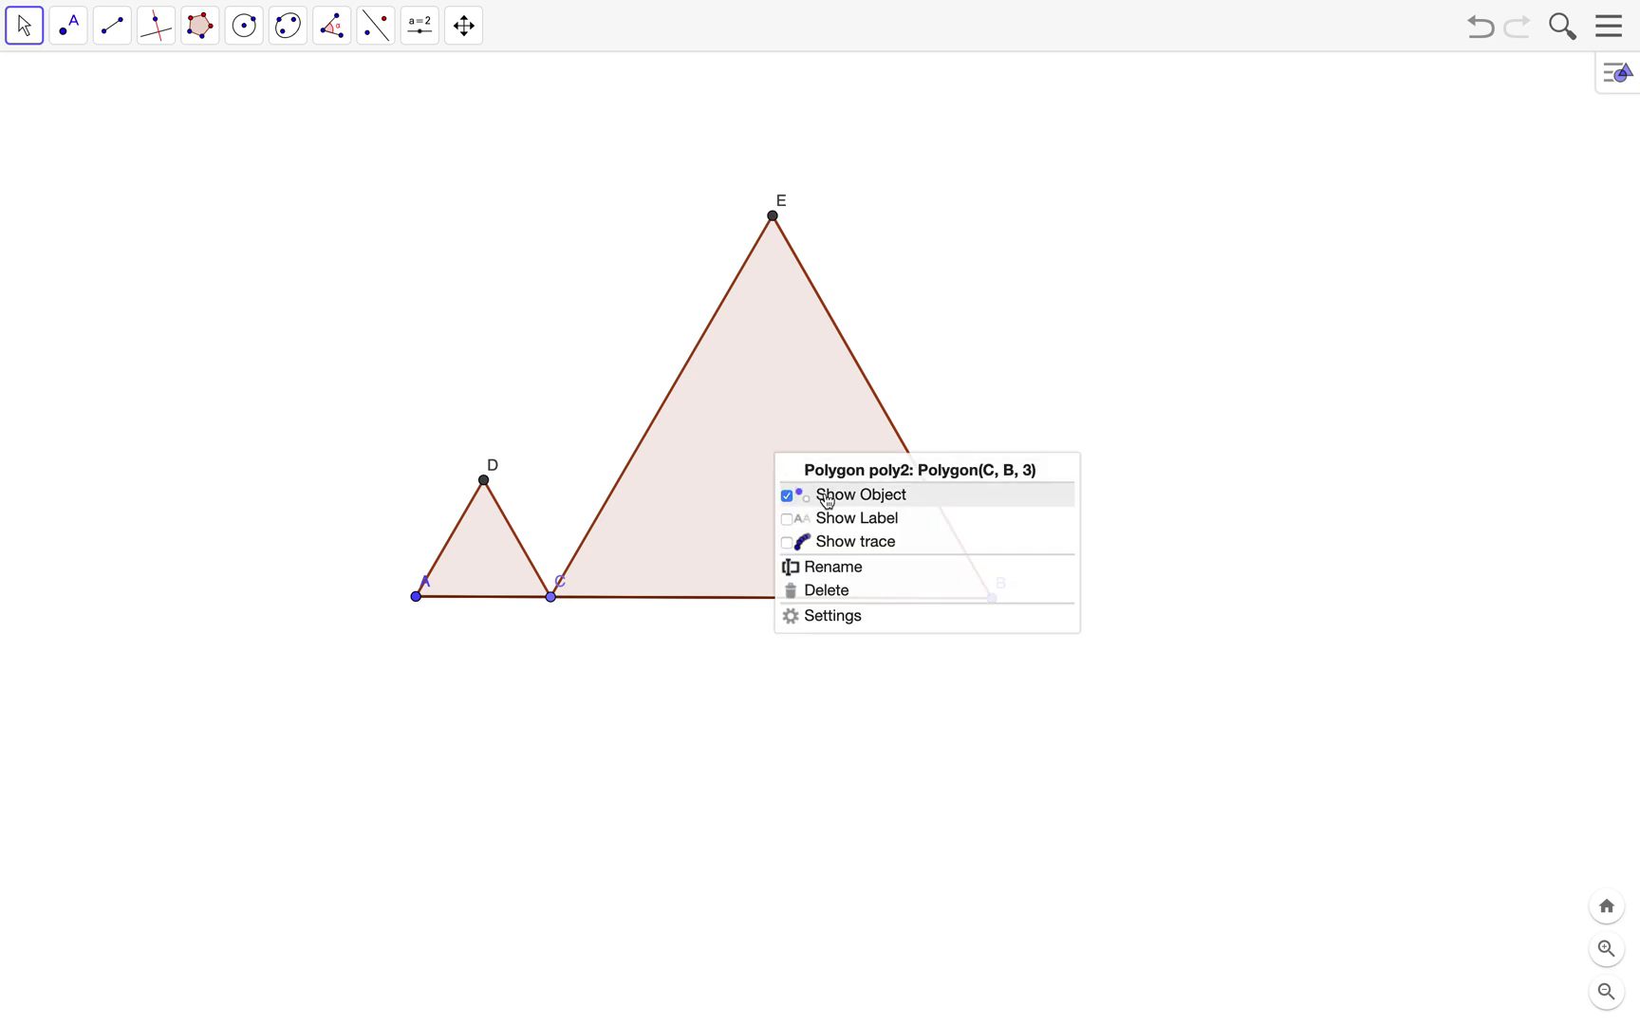
pyautogui.click(827, 497)
pyautogui.rightClick(489, 554)
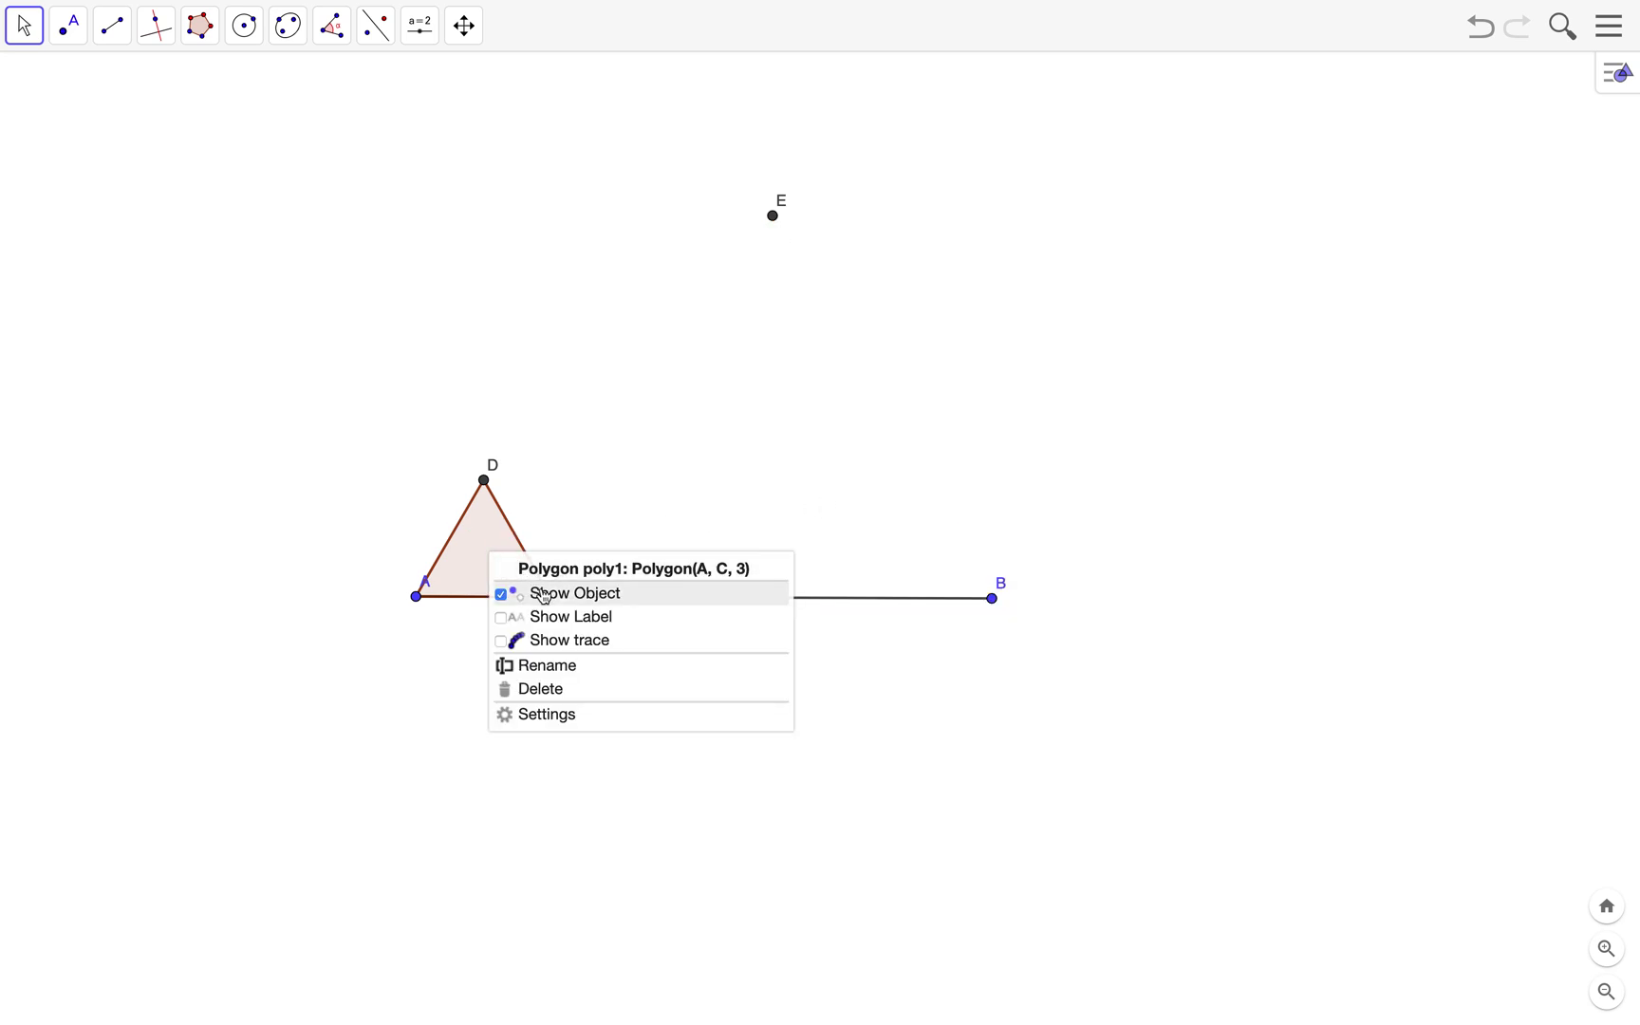
pyautogui.click(545, 594)
# Move label A to the left of its point and label D above its point.
pyautogui.moveTo(427, 592); pyautogui.dragTo(389, 591)
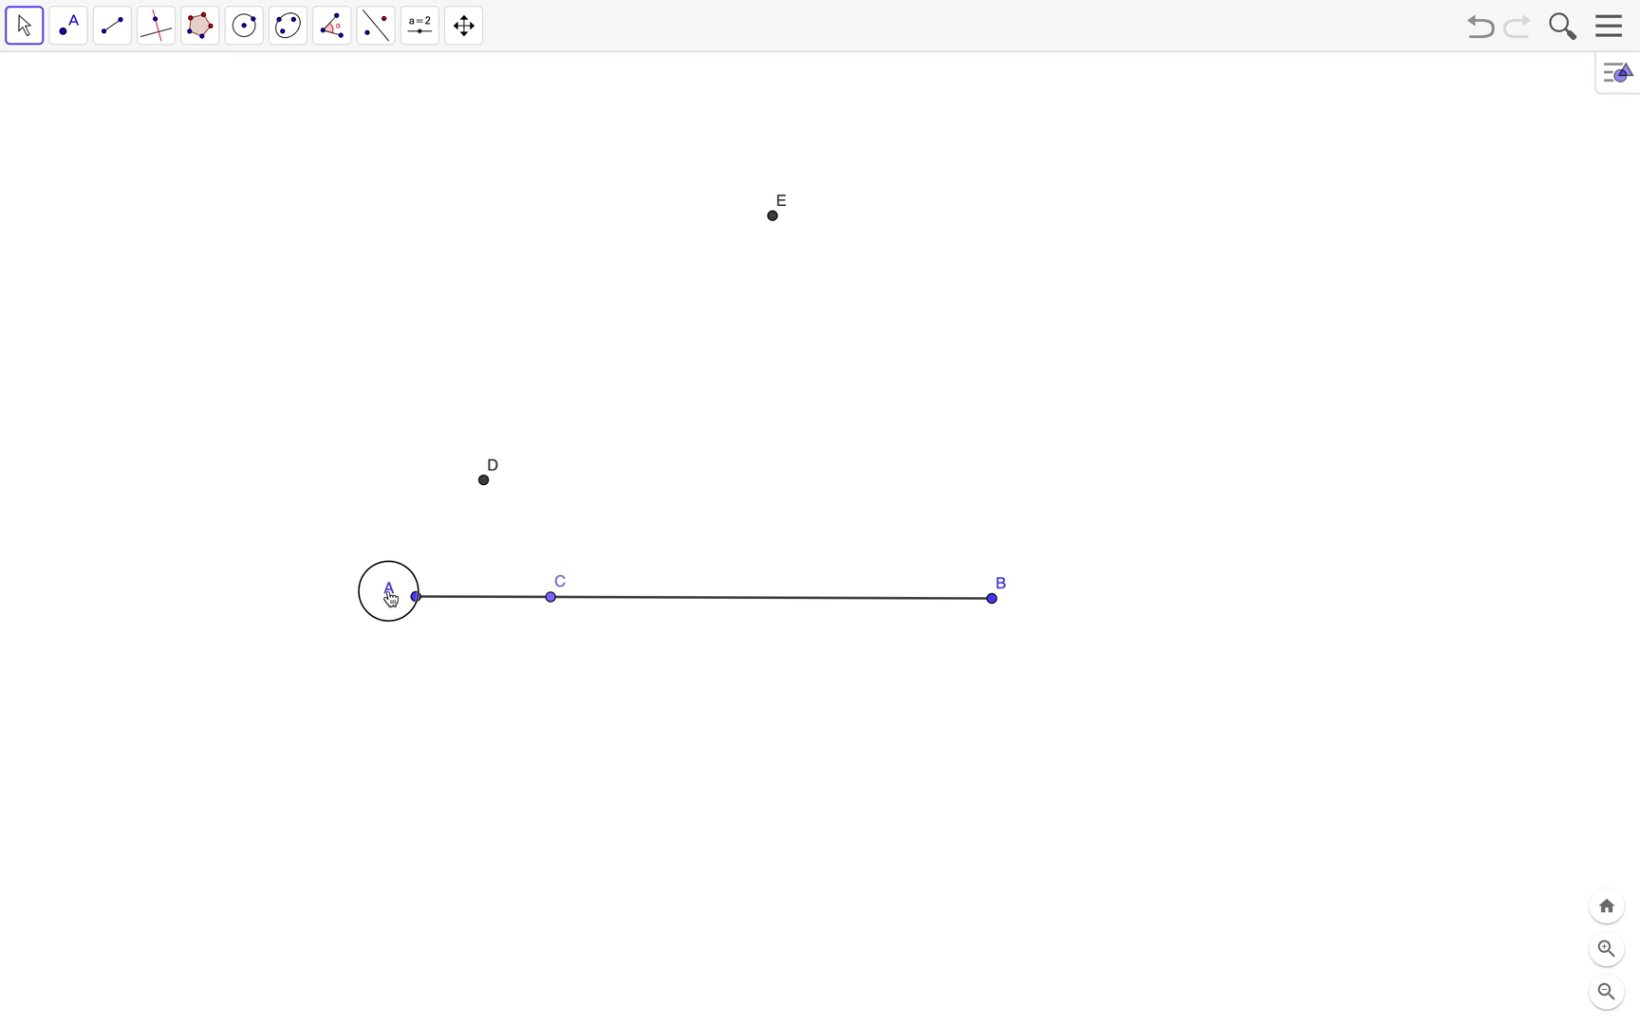
pyautogui.moveTo(495, 471); pyautogui.dragTo(483, 462)
pyautogui.click(115, 29)
# Draw segments AD, DC, EC and EB to outline triangles ADC and CEB.
pyautogui.click(148, 124)
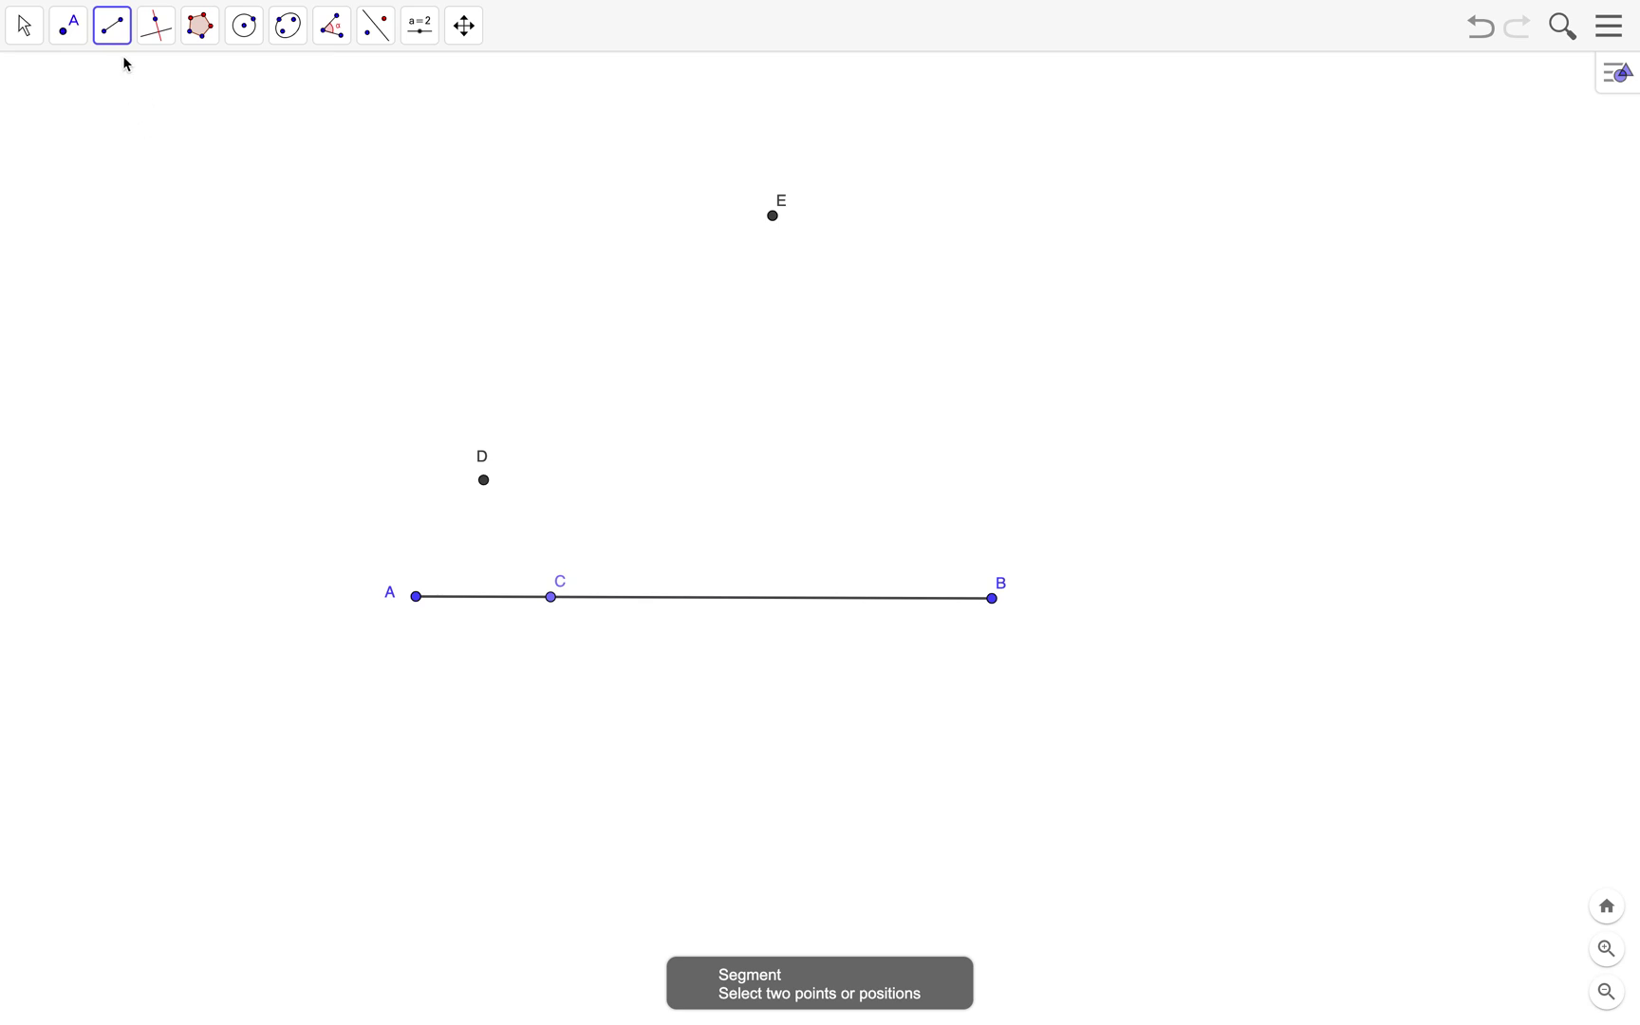
pyautogui.click(416, 596)
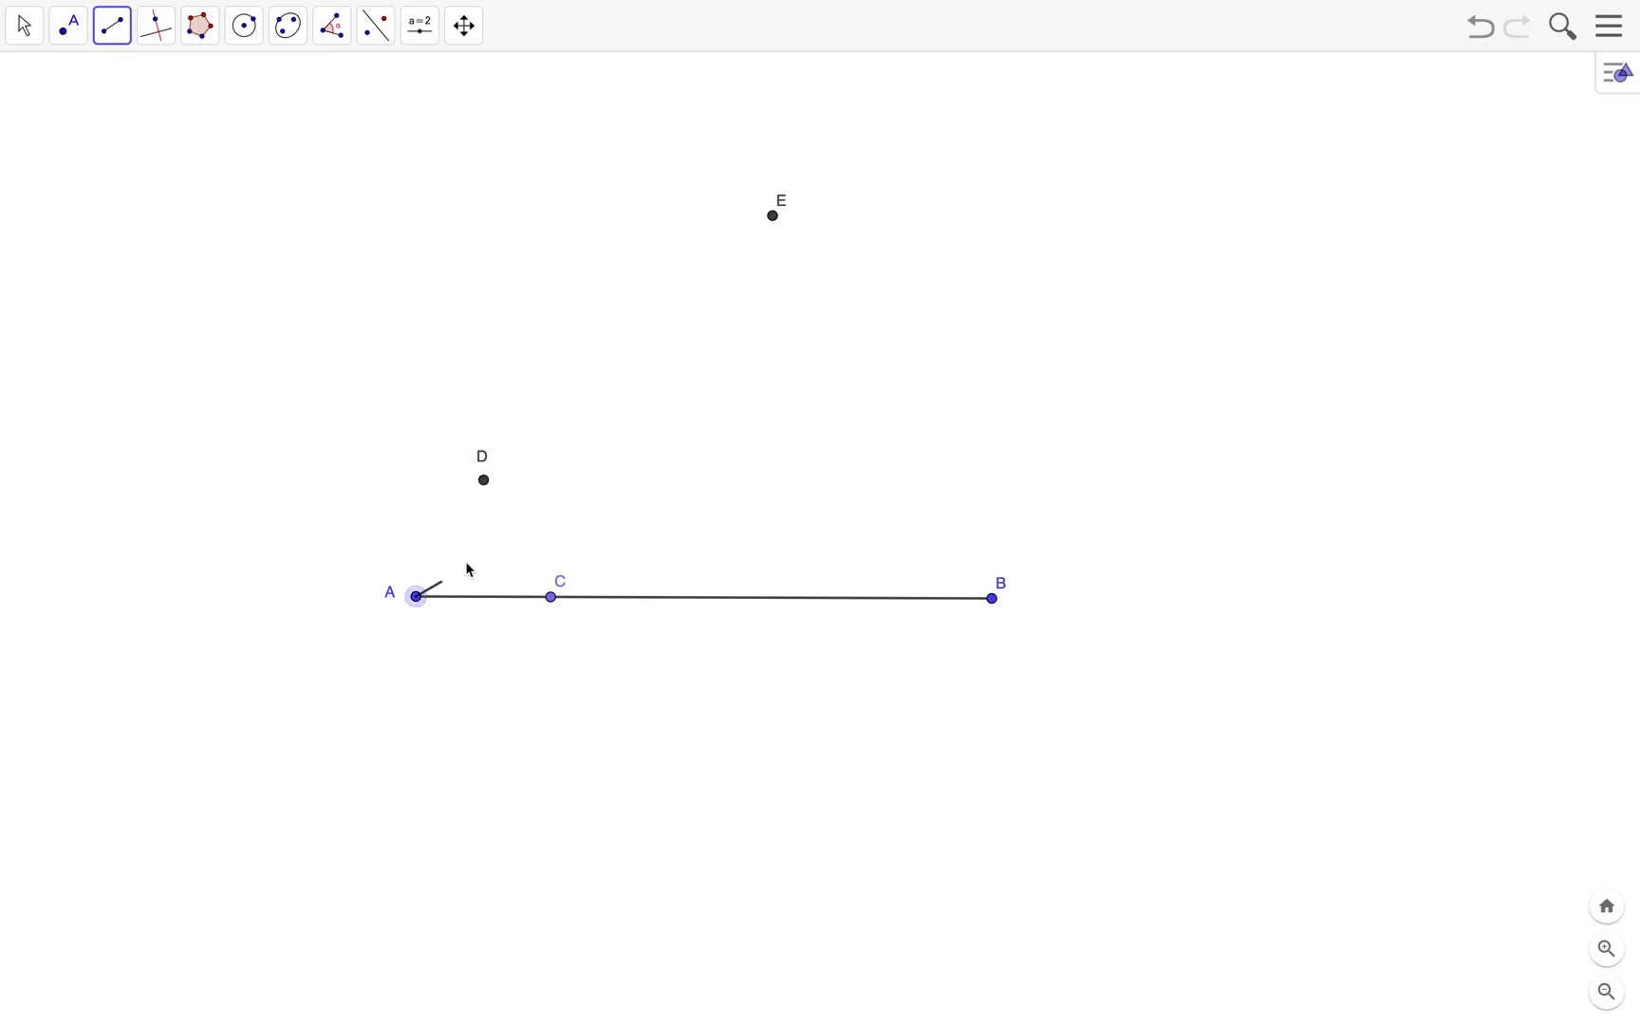
pyautogui.click(484, 480)
pyautogui.click(484, 480)
pyautogui.click(550, 596)
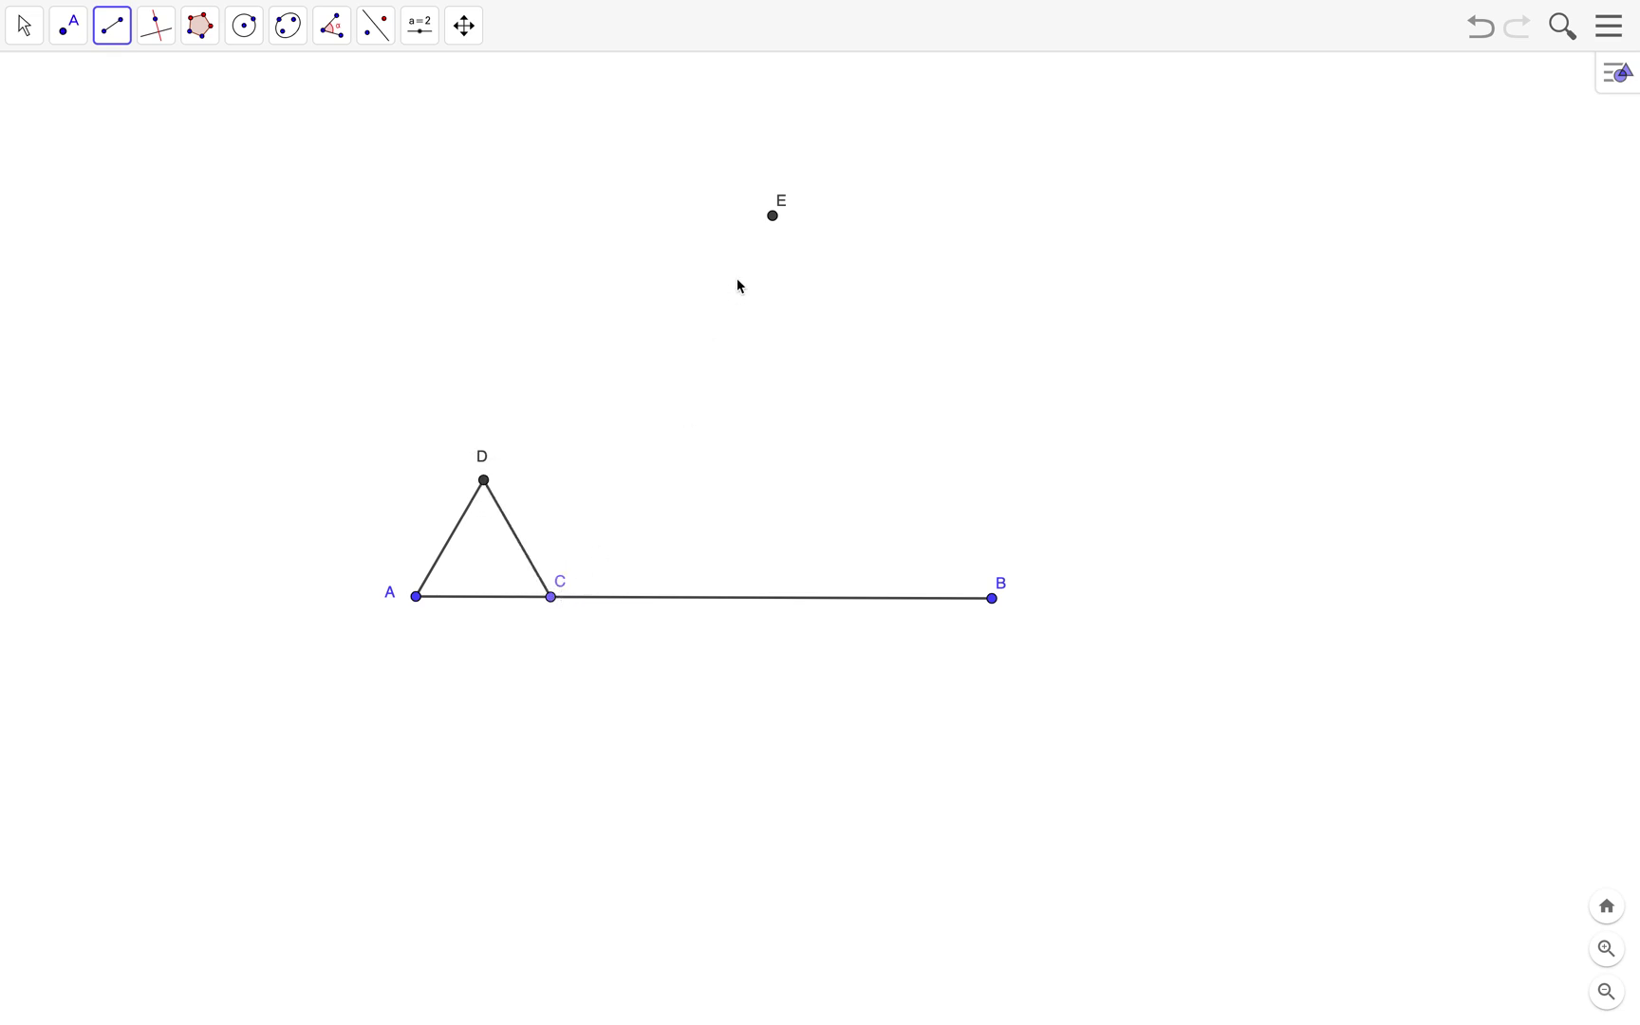
pyautogui.click(774, 216)
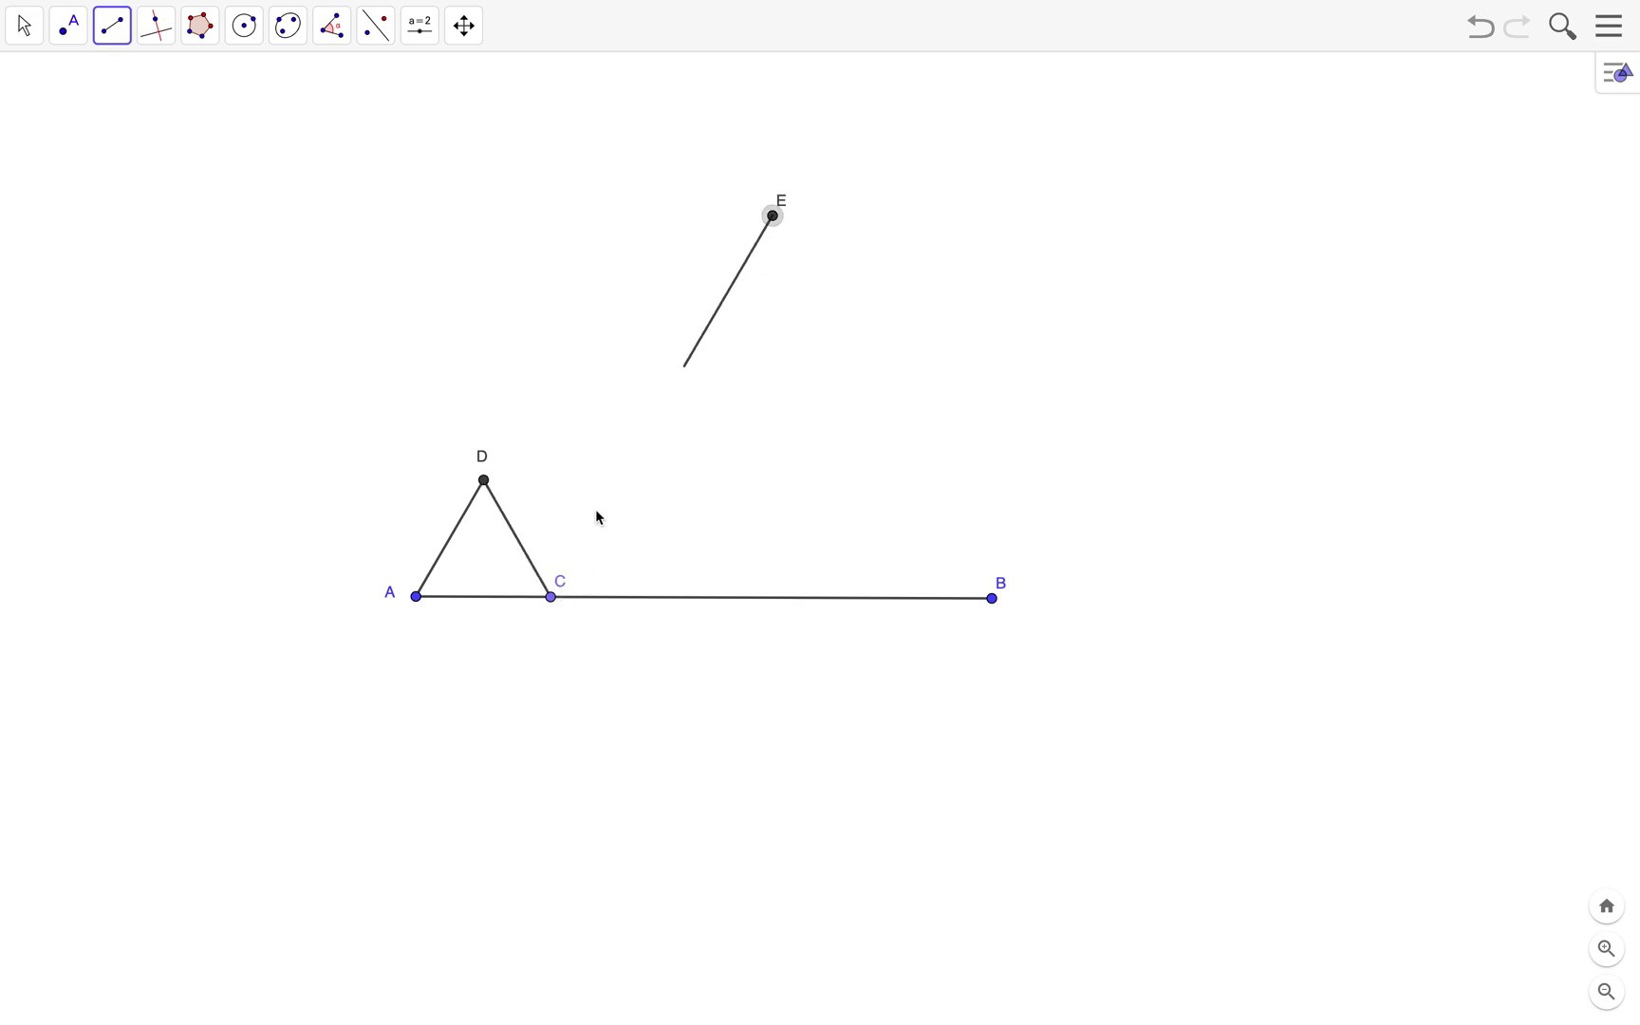
pyautogui.click(550, 596)
pyautogui.click(773, 216)
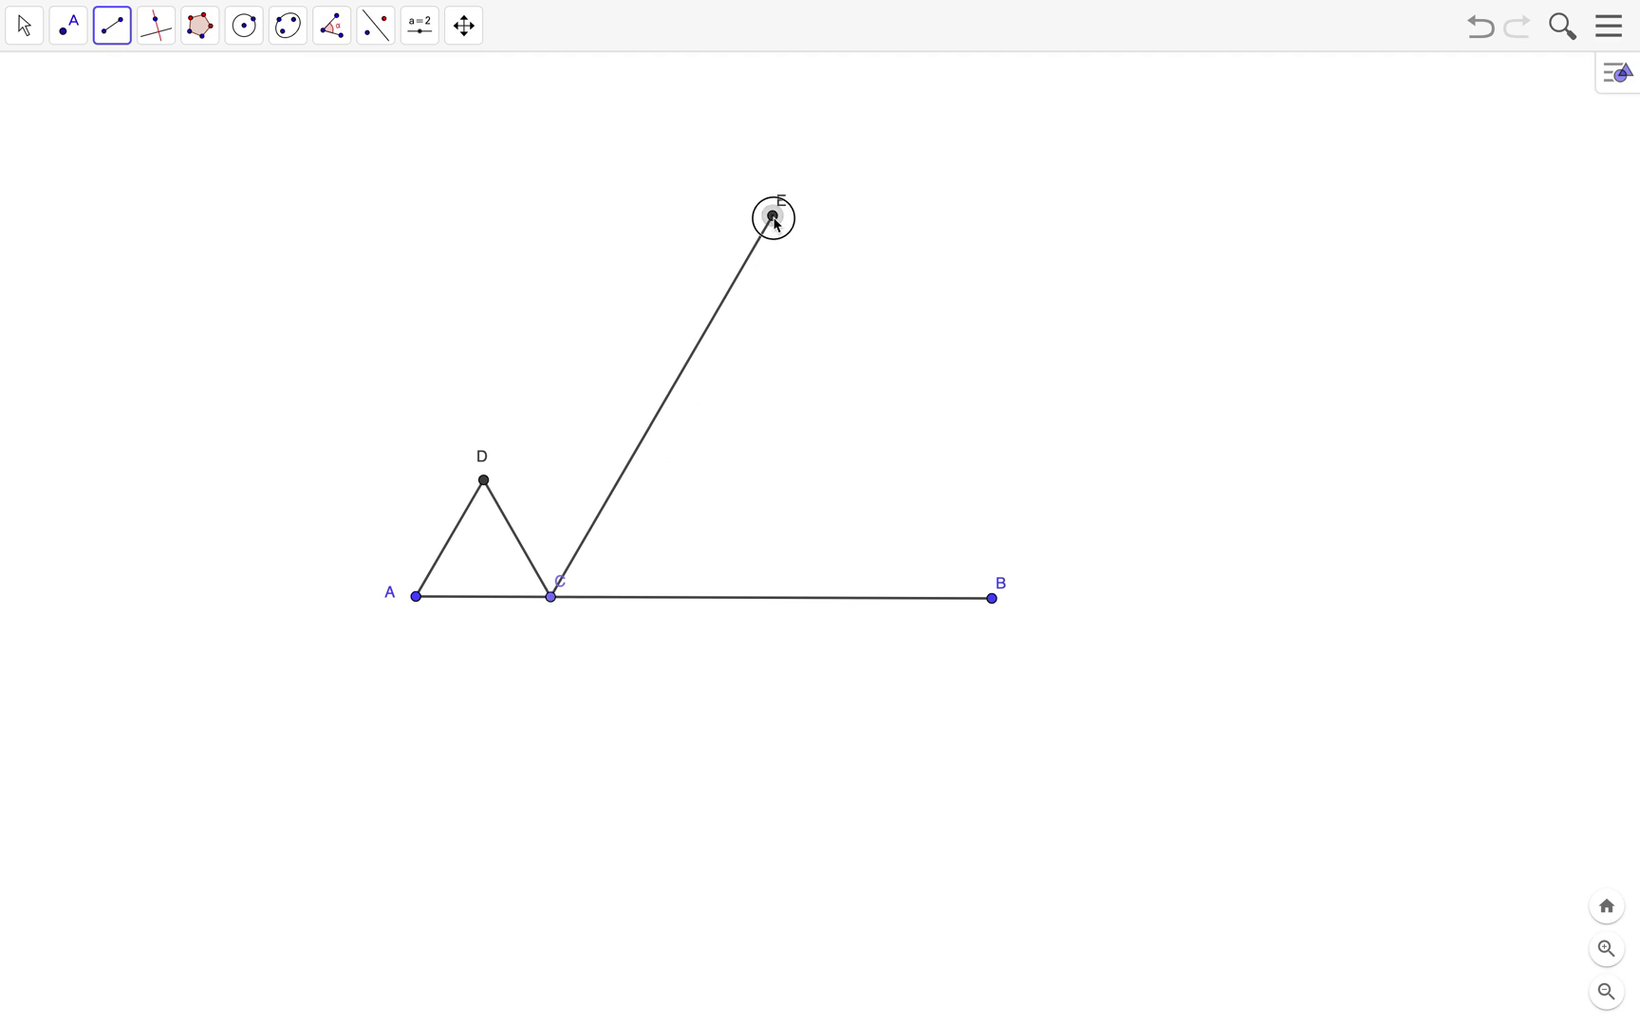
pyautogui.click(992, 598)
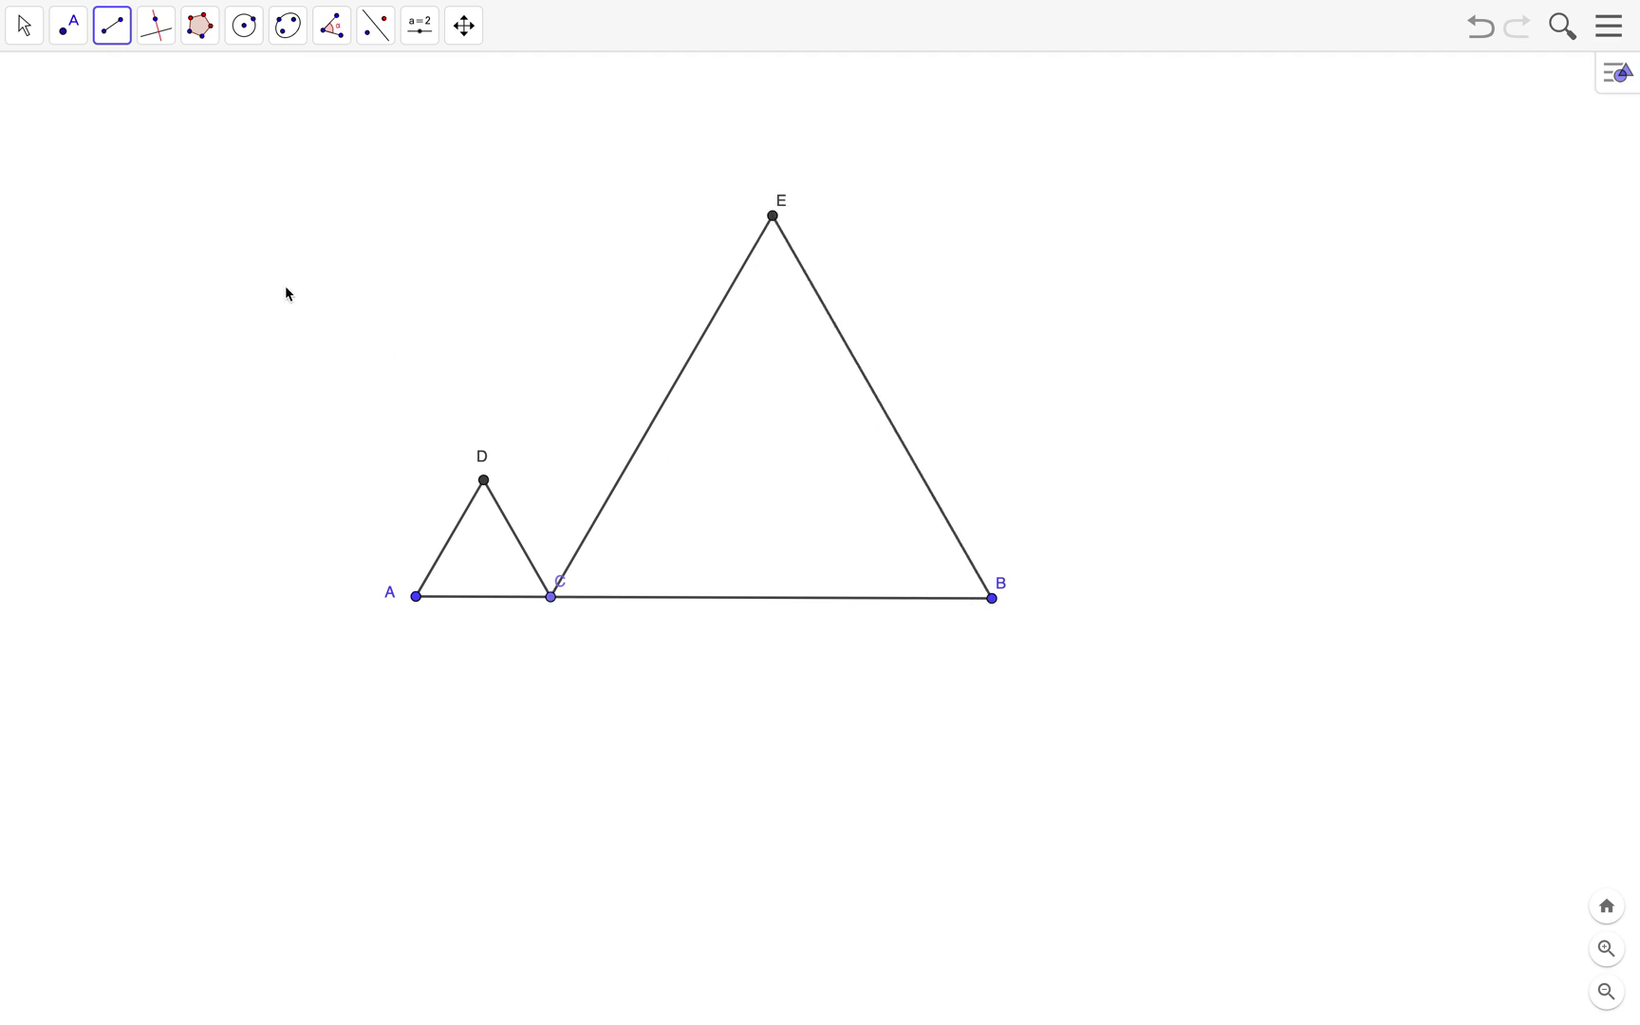
pyautogui.click(24, 26)
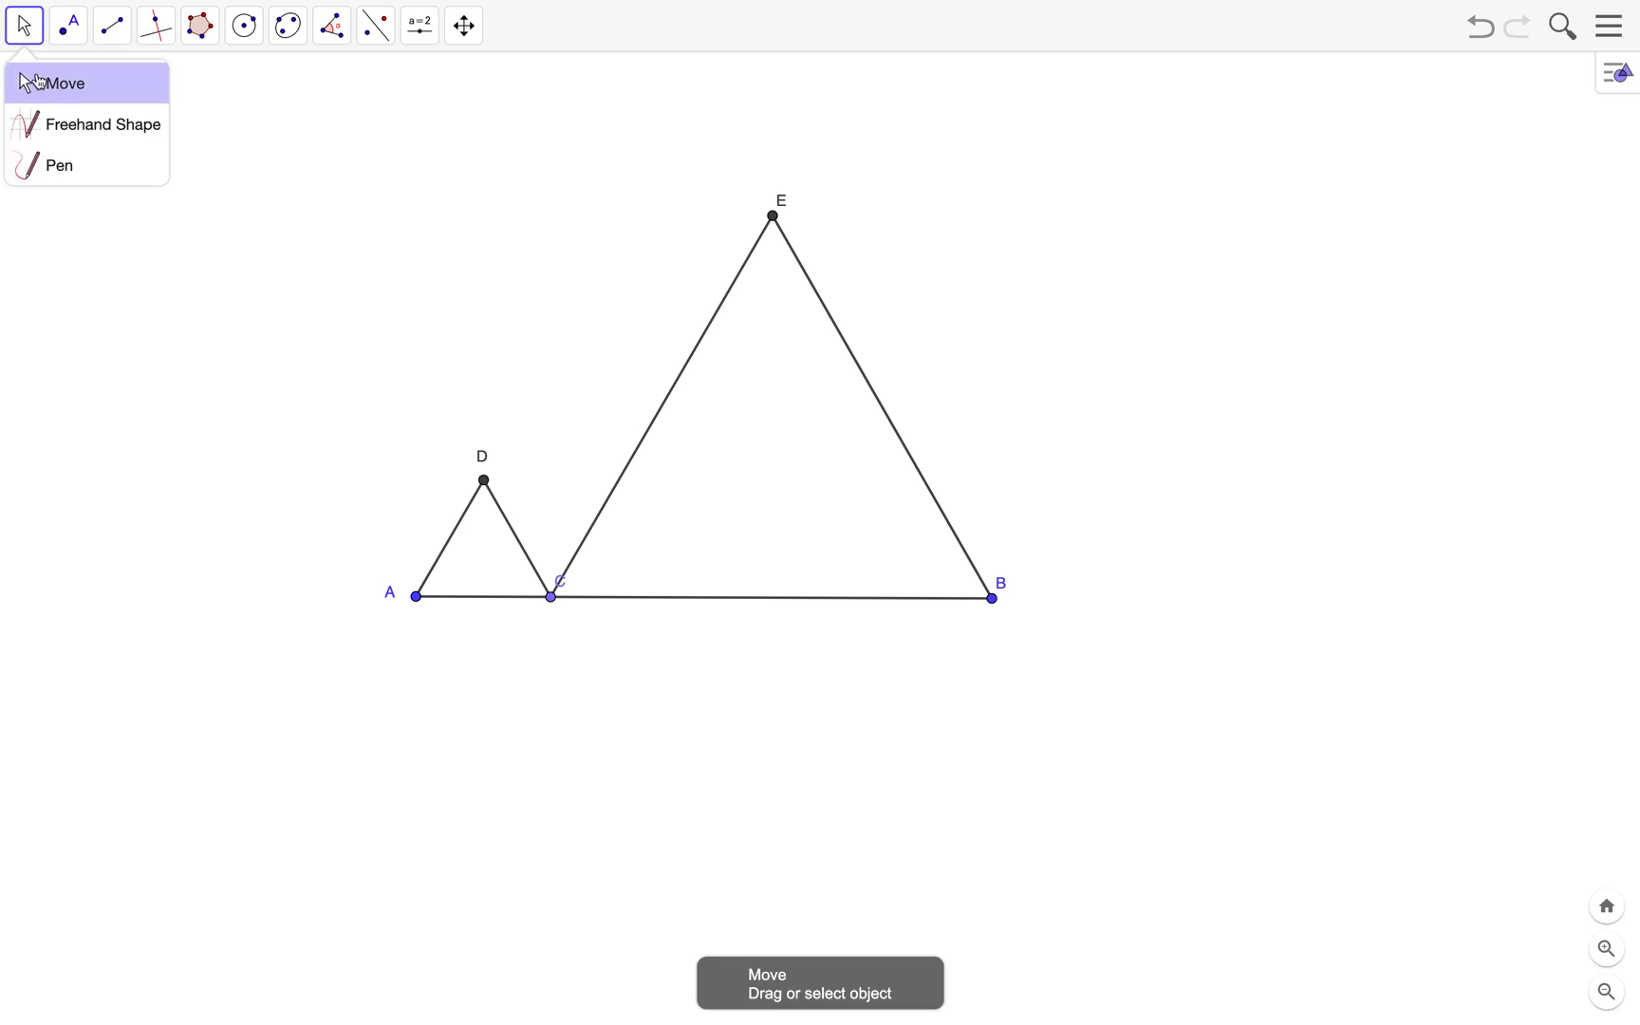
# With the Move tool, drag point C's label clear of the segments.
pyautogui.click(38, 81)
pyautogui.moveTo(564, 576); pyautogui.dragTo(712, 629)
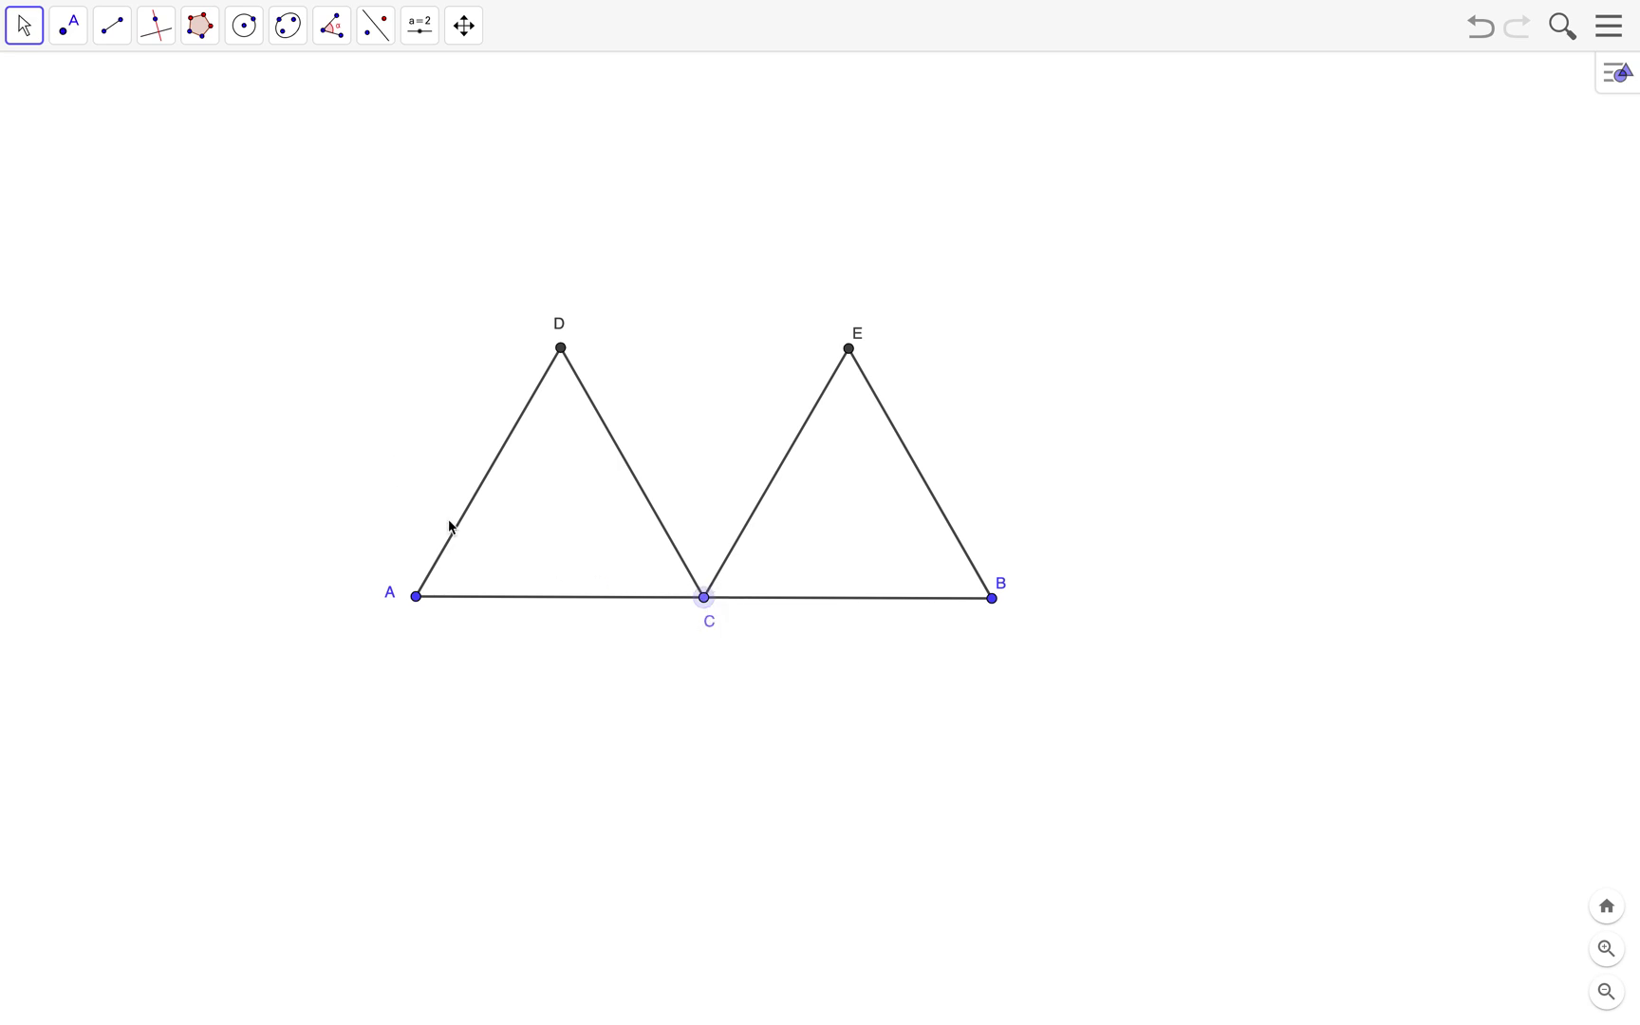
pyautogui.click(125, 28)
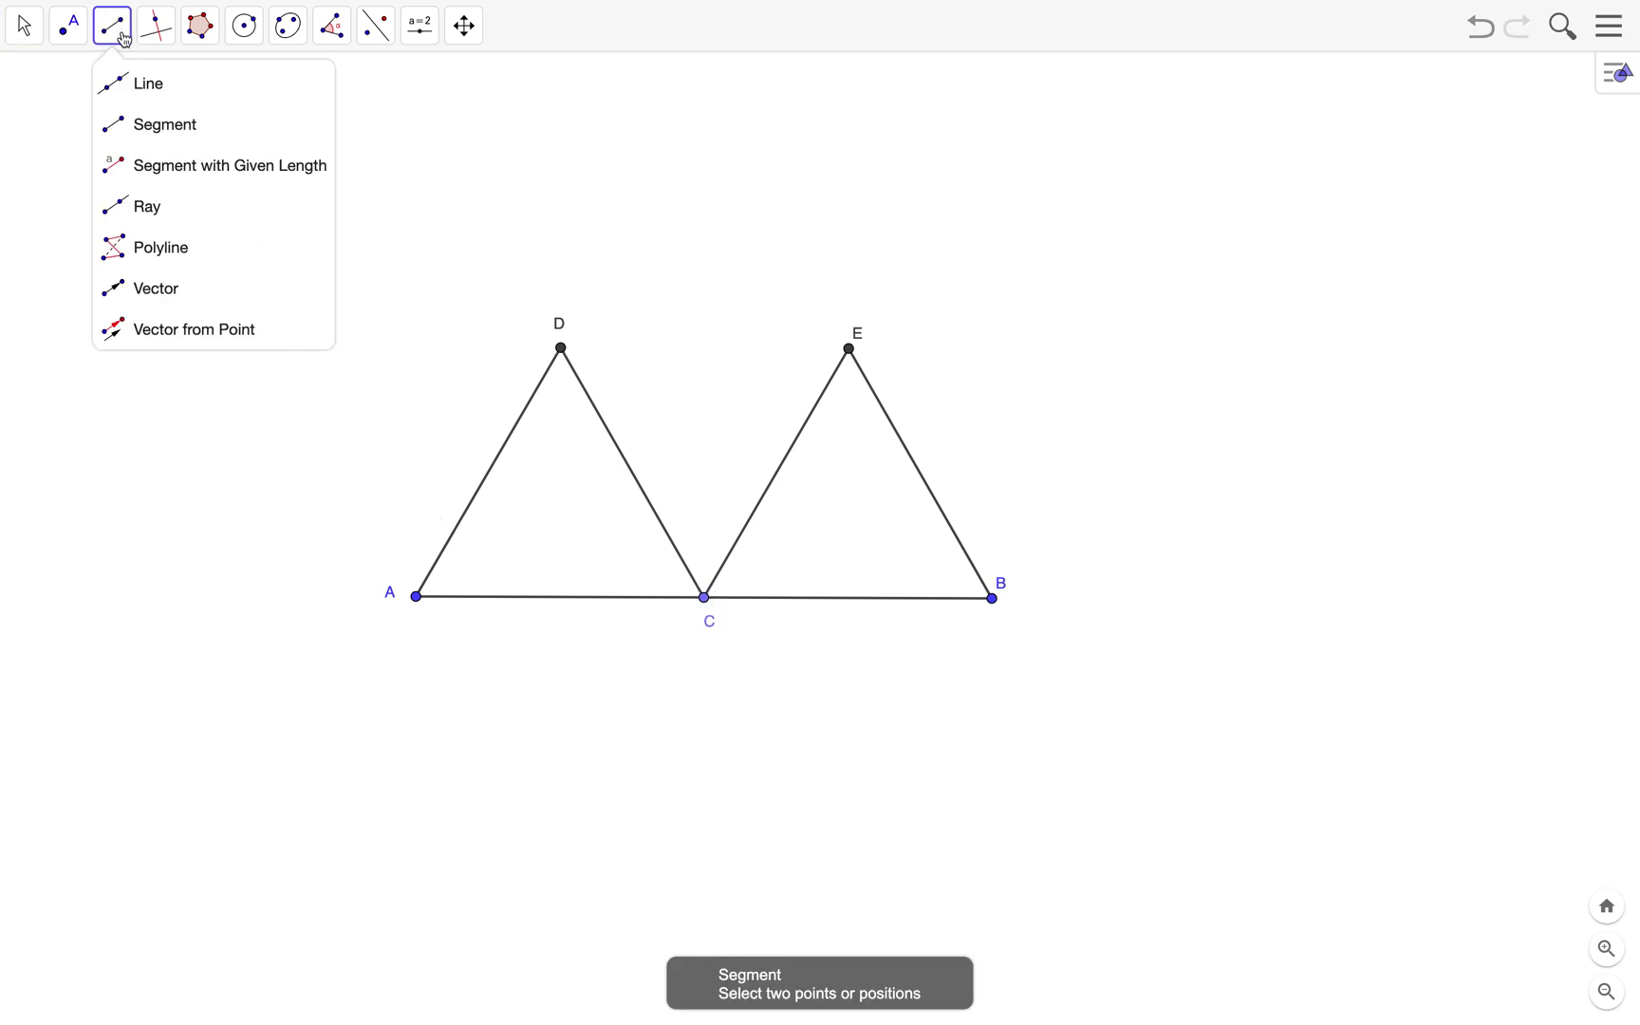
# Draw the crossing segments AE and DB between the two triangles.
pyautogui.click(137, 133)
pyautogui.click(422, 600)
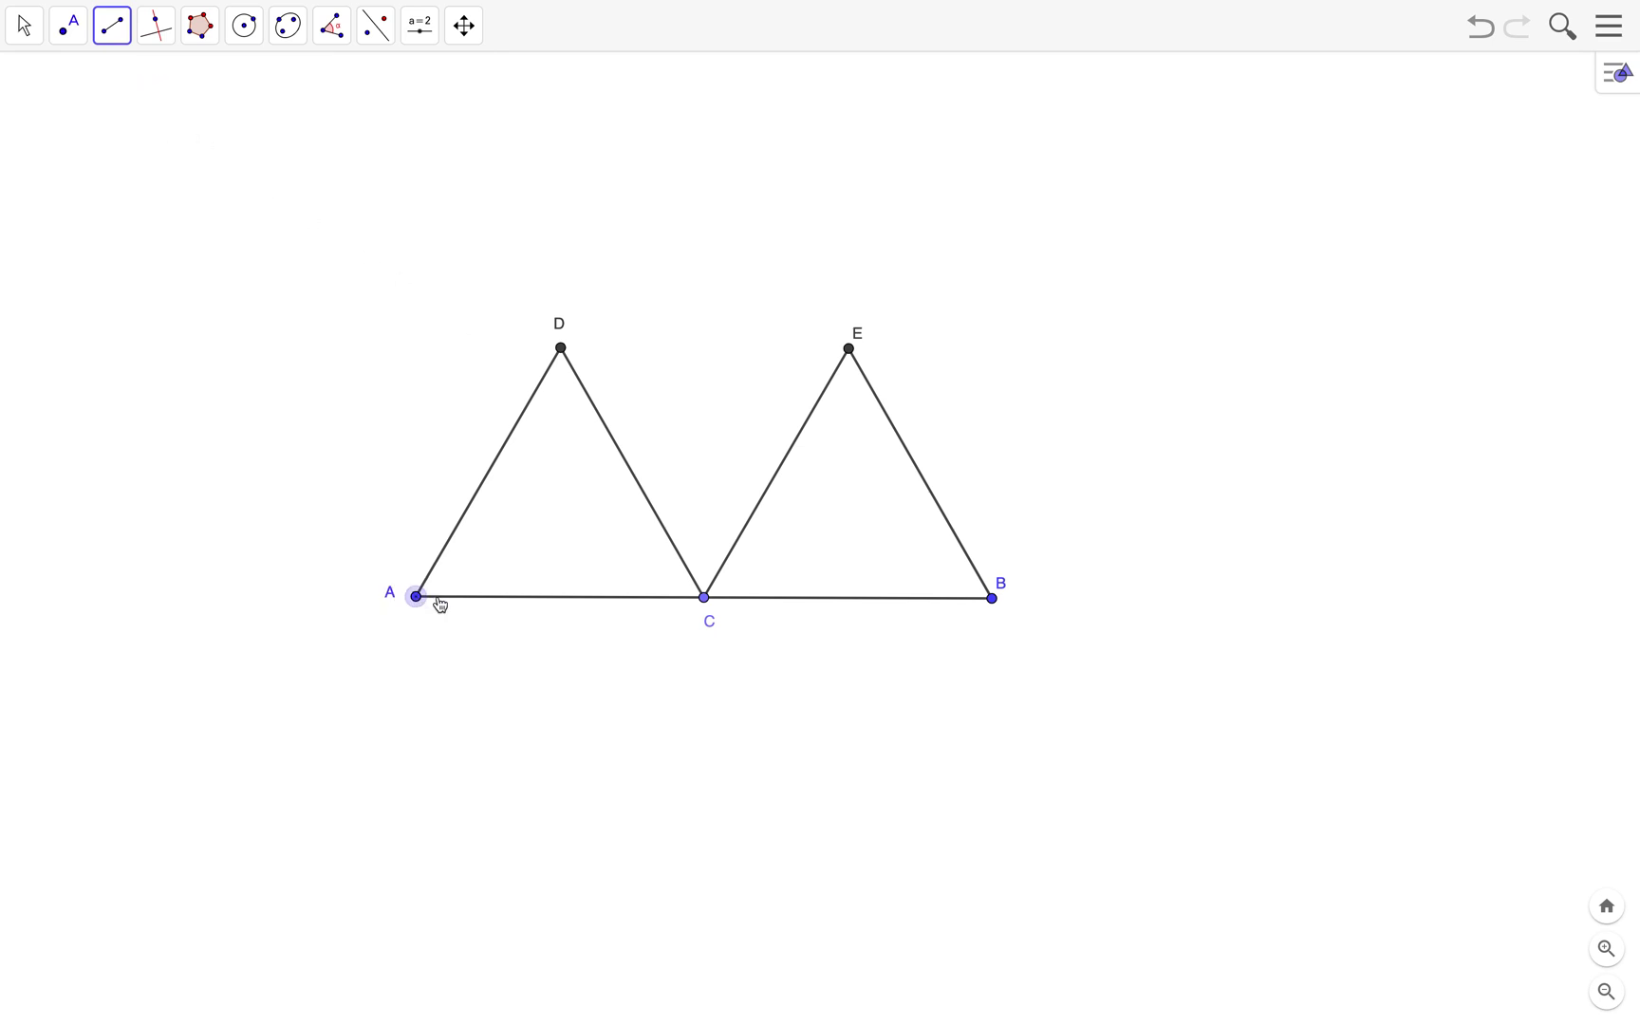
pyautogui.click(850, 350)
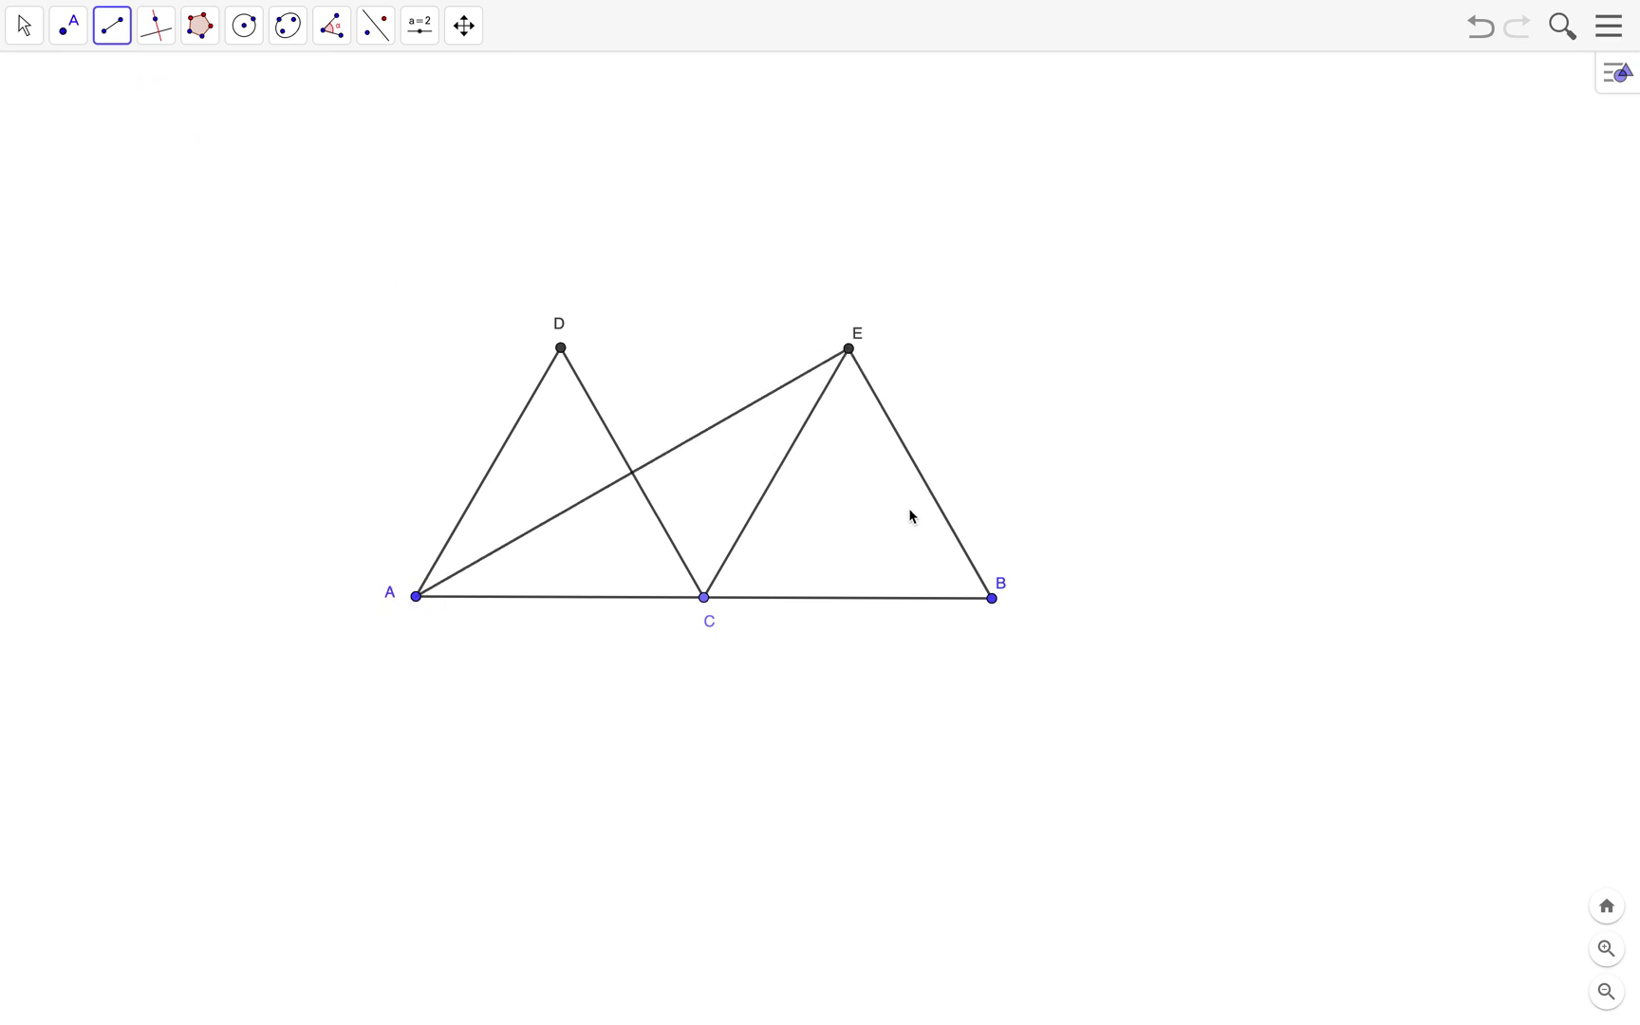
pyautogui.click(562, 349)
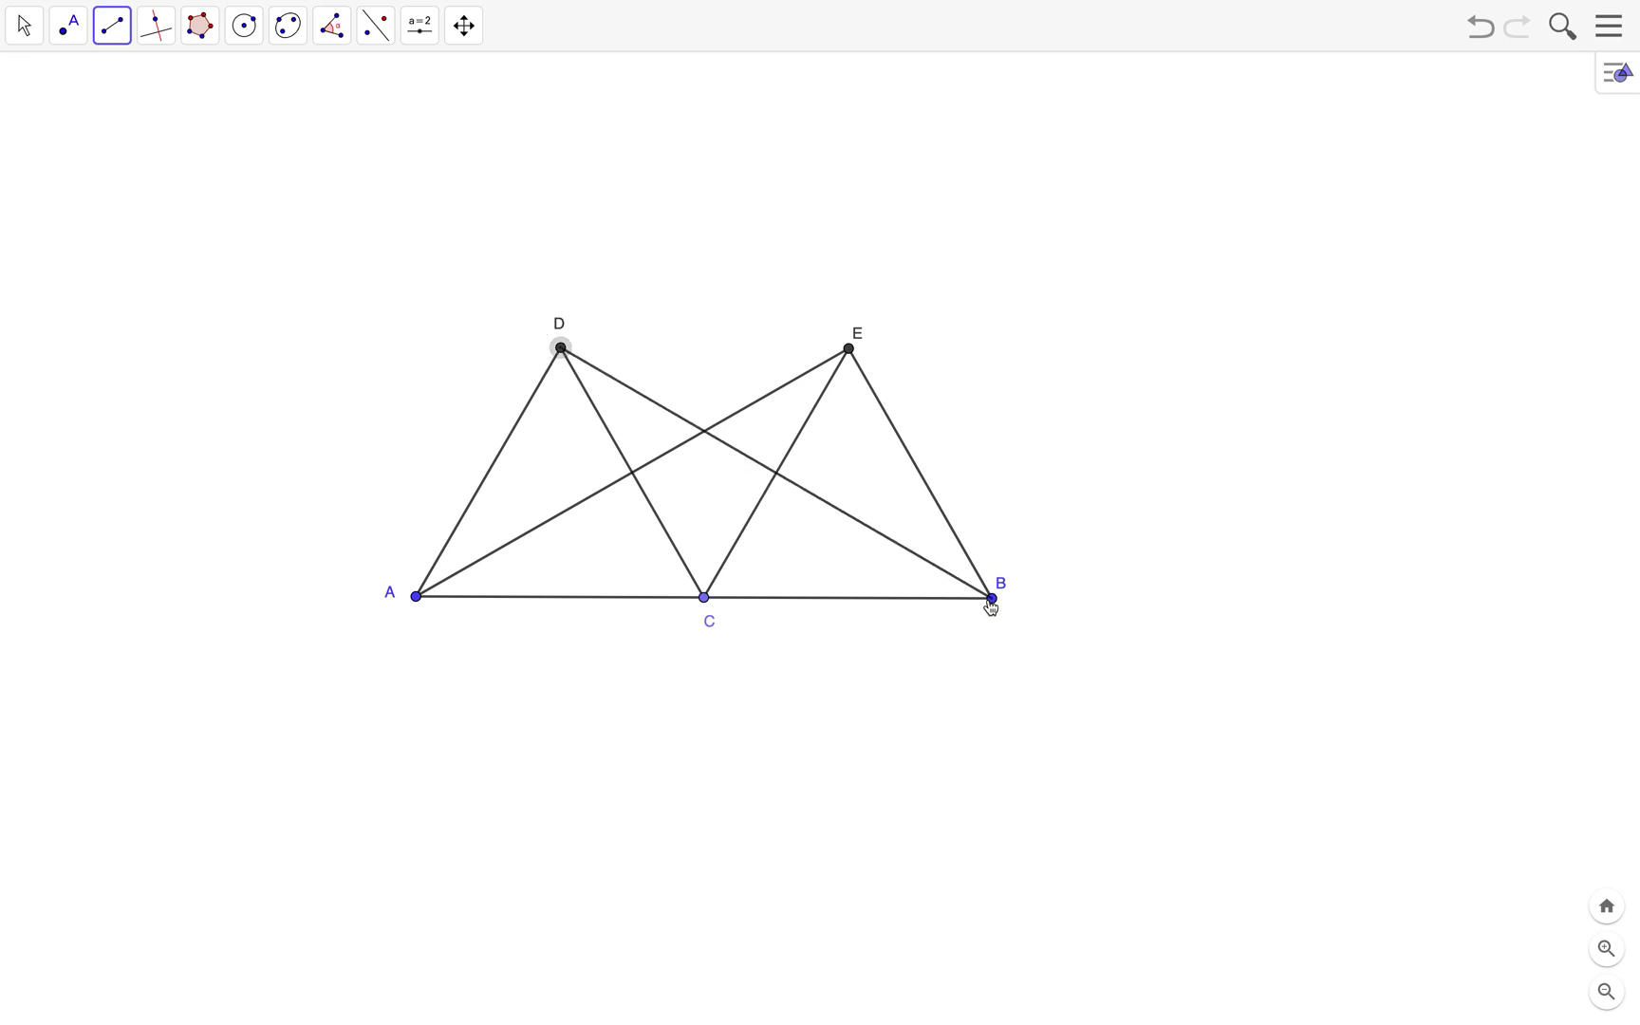
pyautogui.click(992, 599)
# Slide point C left, then right along AB, leaving it near the middle.
pyautogui.click(24, 33)
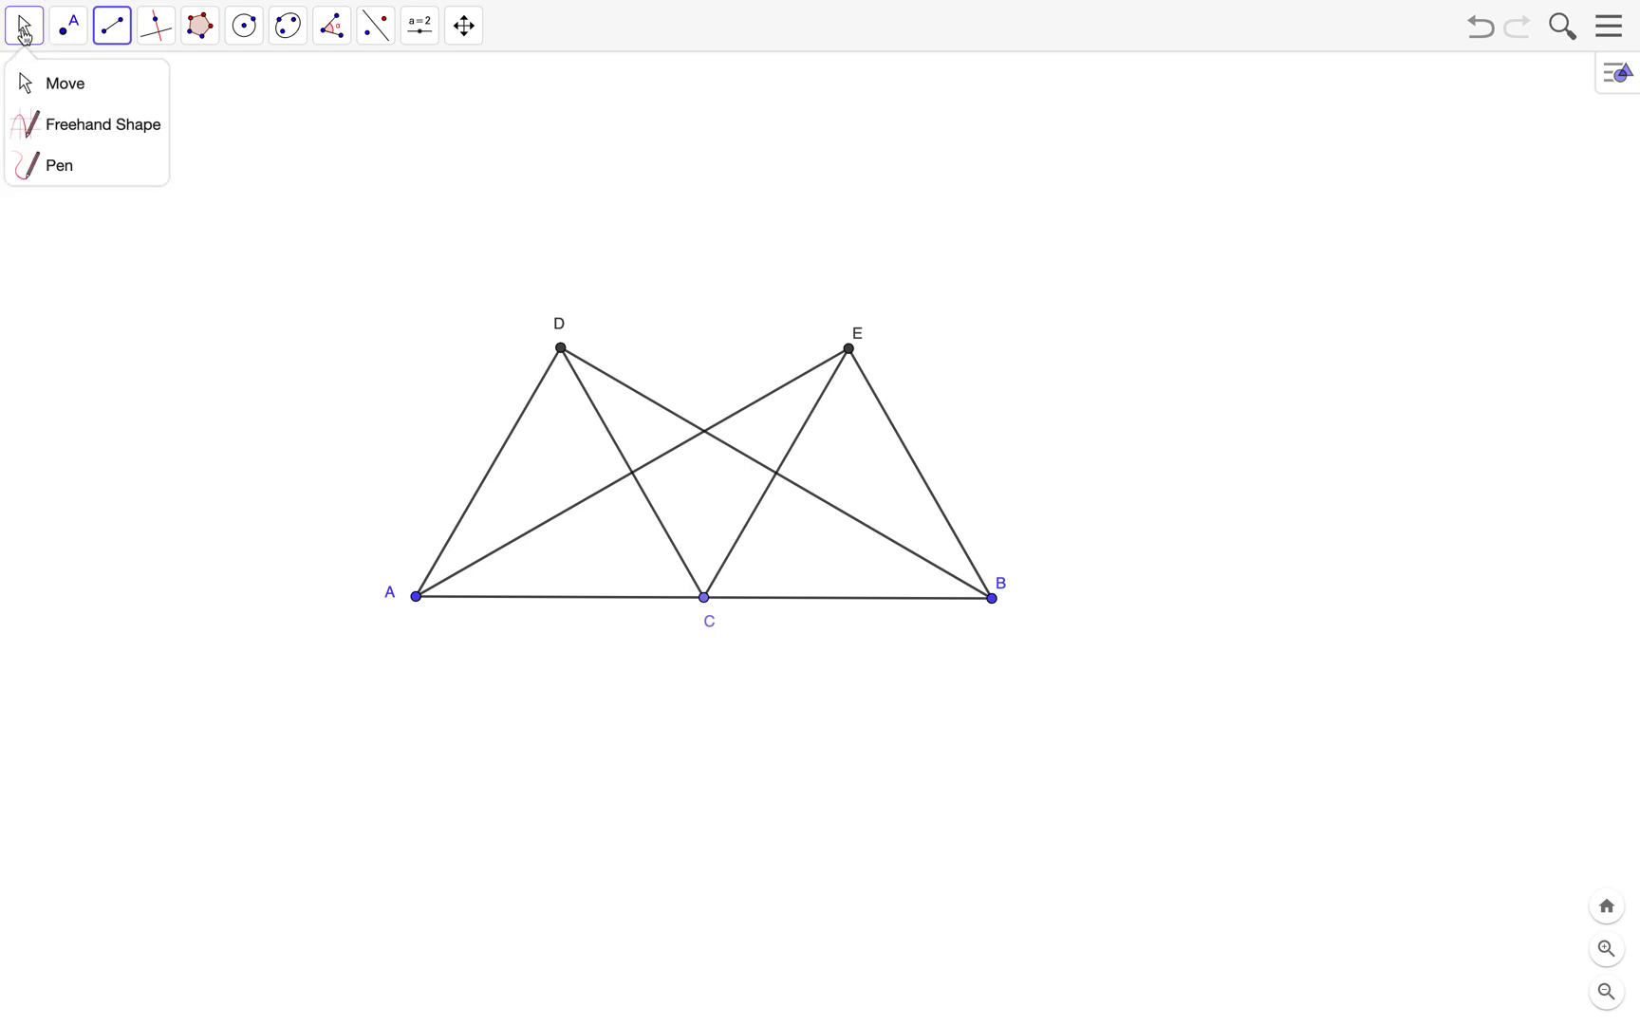
pyautogui.click(28, 82)
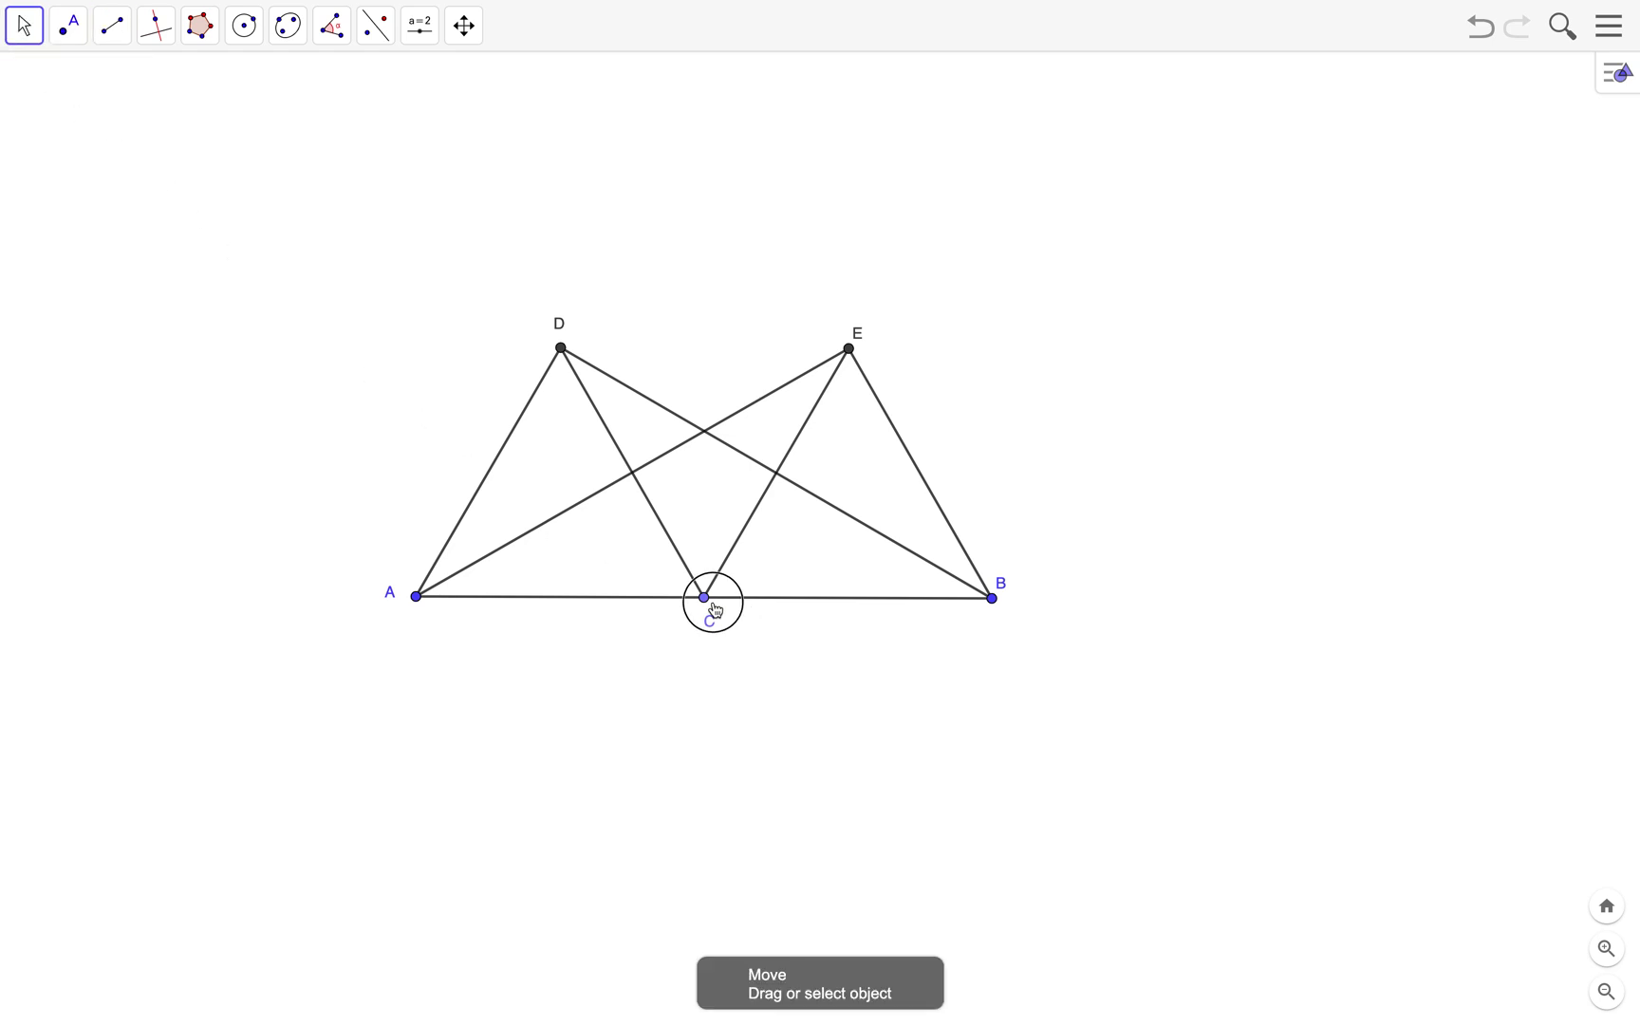
pyautogui.moveTo(716, 611); pyautogui.dragTo(645, 599)
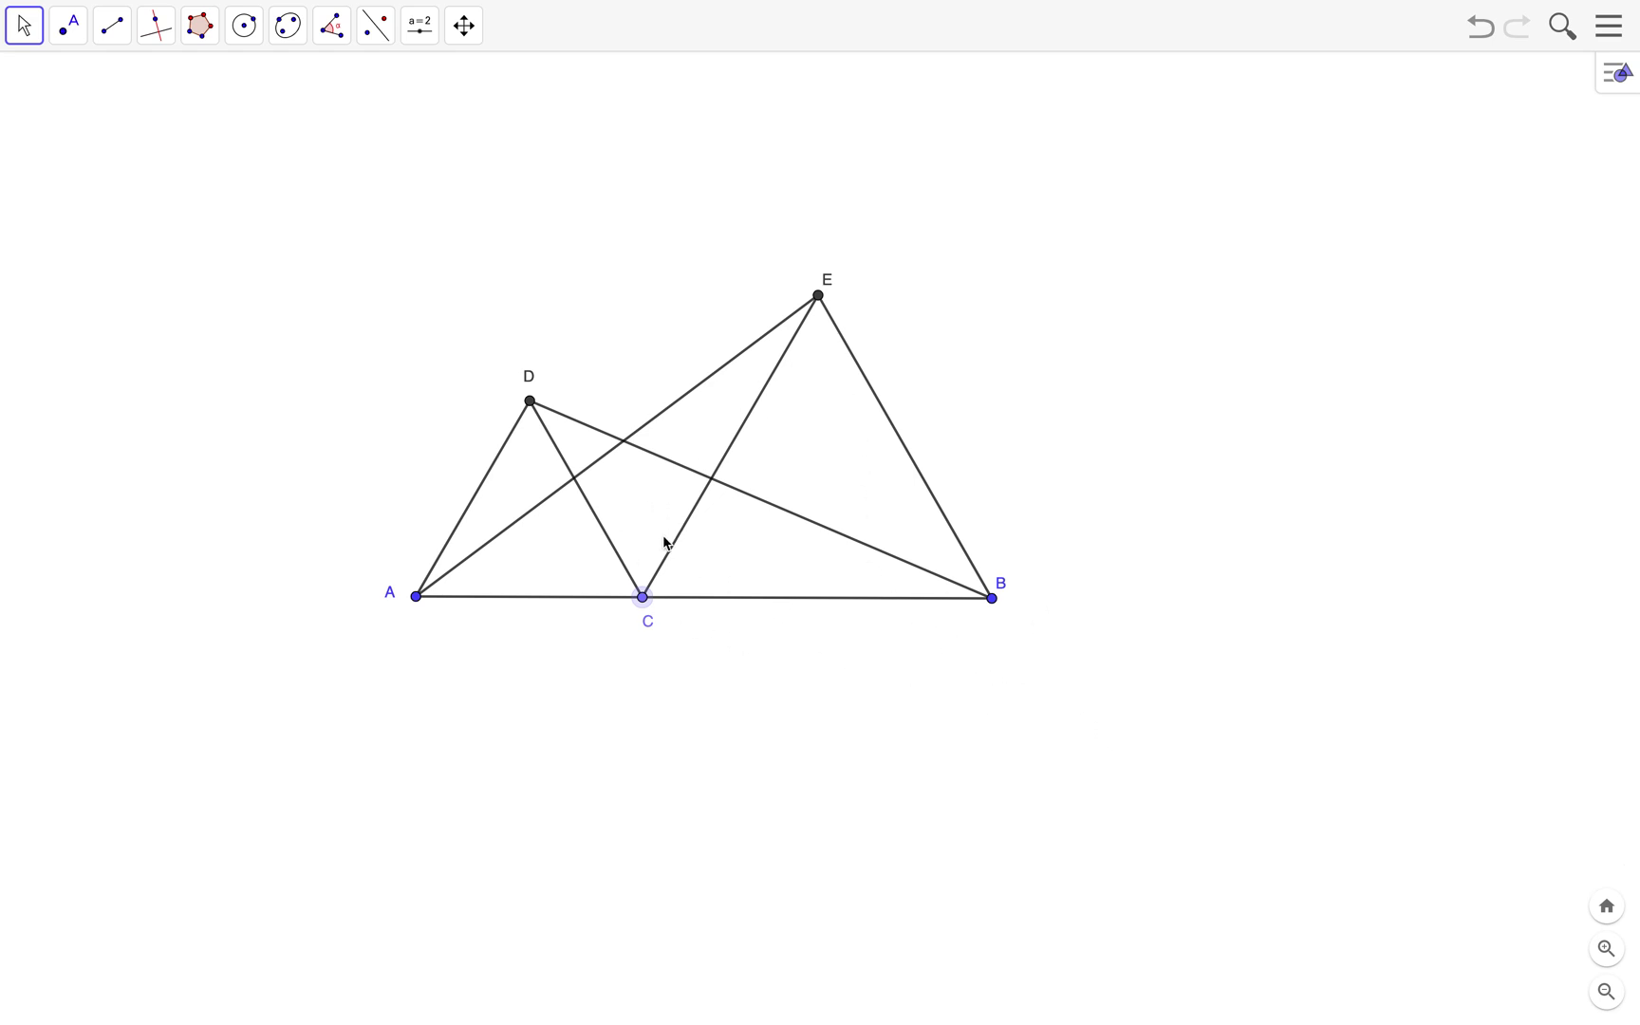
pyautogui.moveTo(644, 600); pyautogui.dragTo(686, 579)
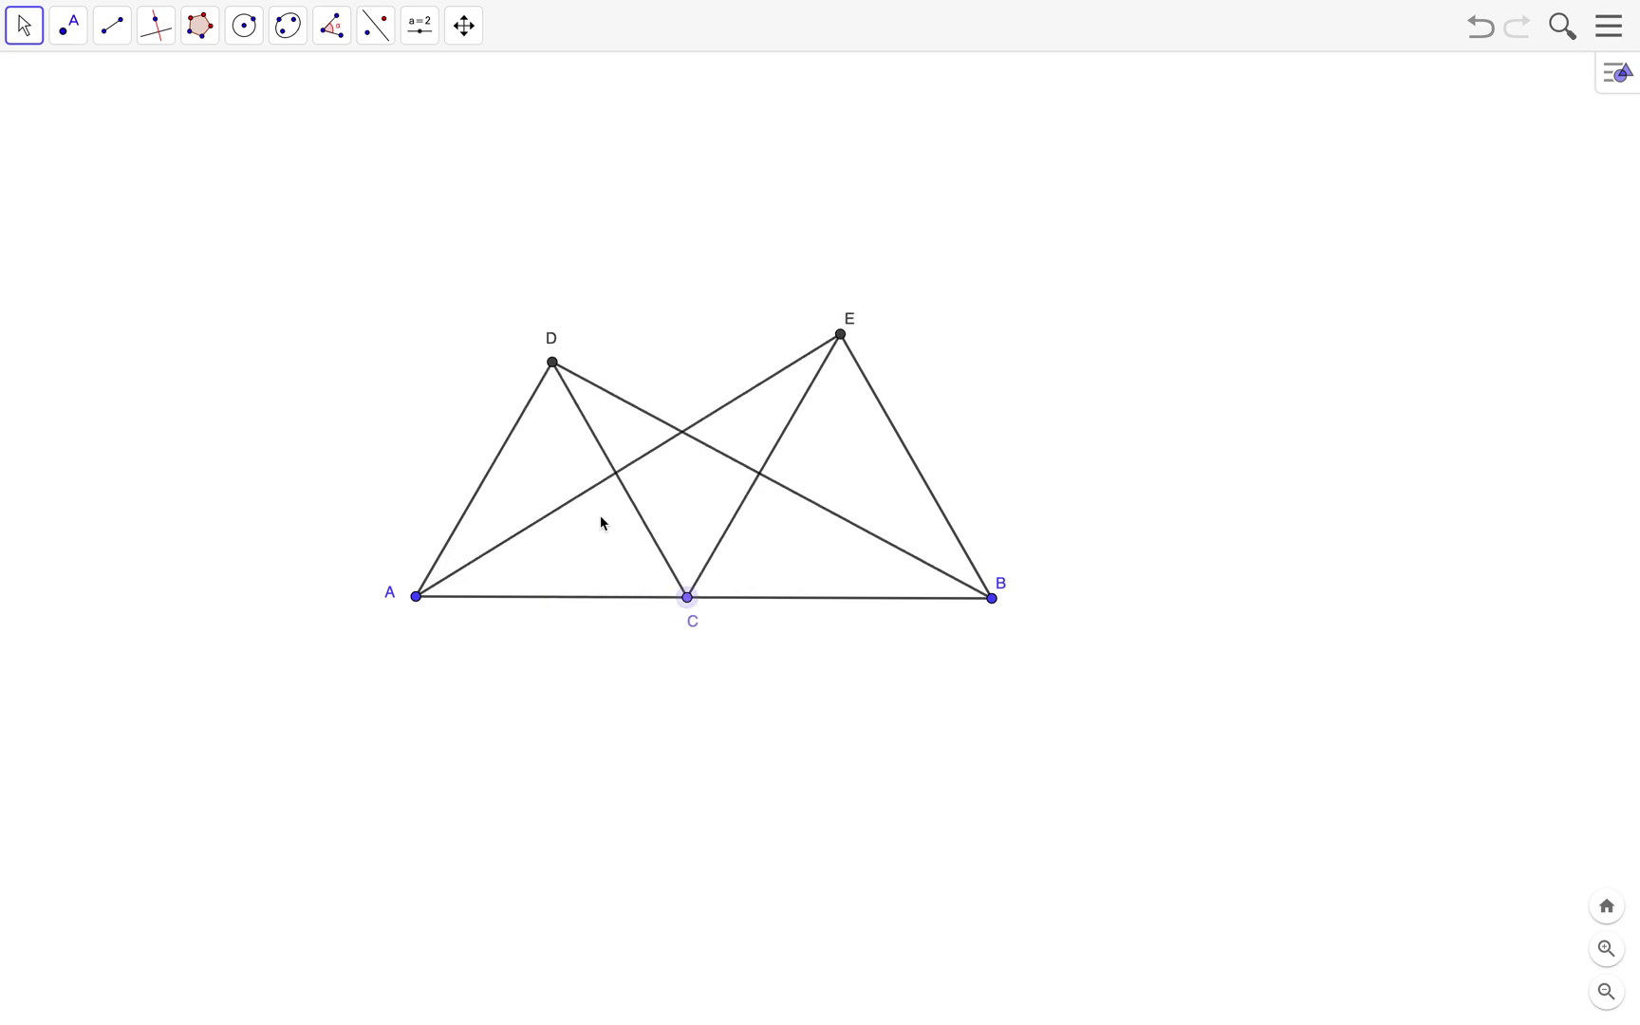
pyautogui.click(200, 40)
# Draw the shaded polygon ECA through vertices E, C and A.
pyautogui.click(211, 84)
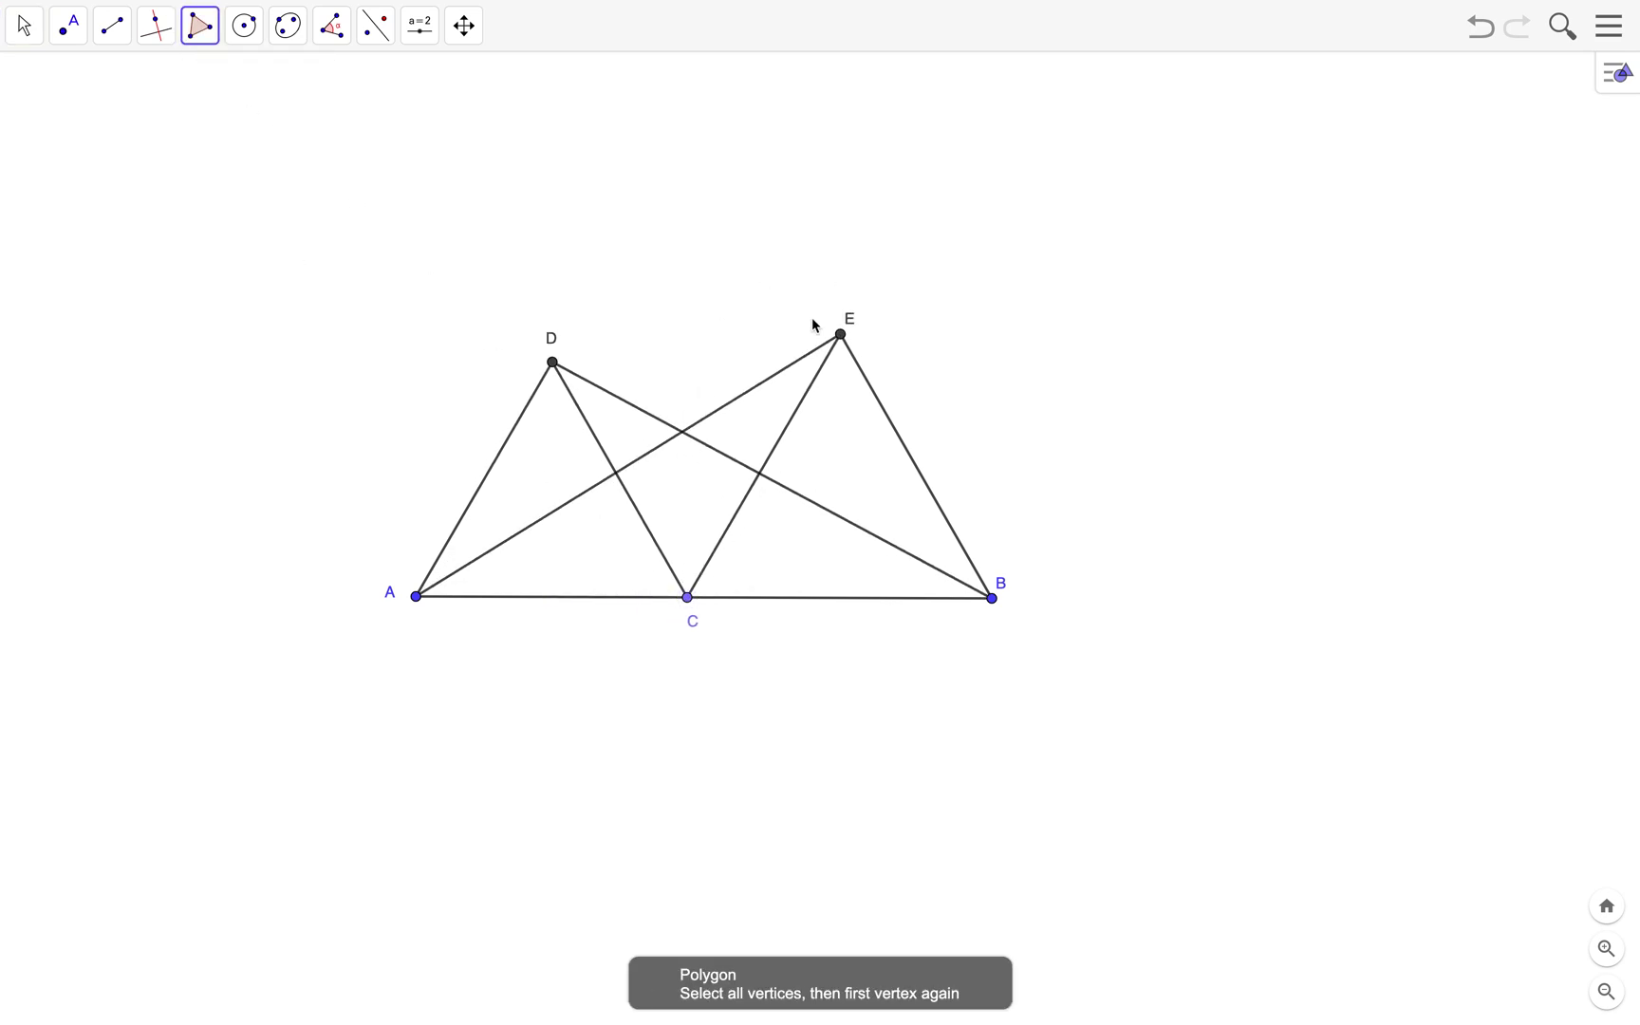
pyautogui.click(840, 334)
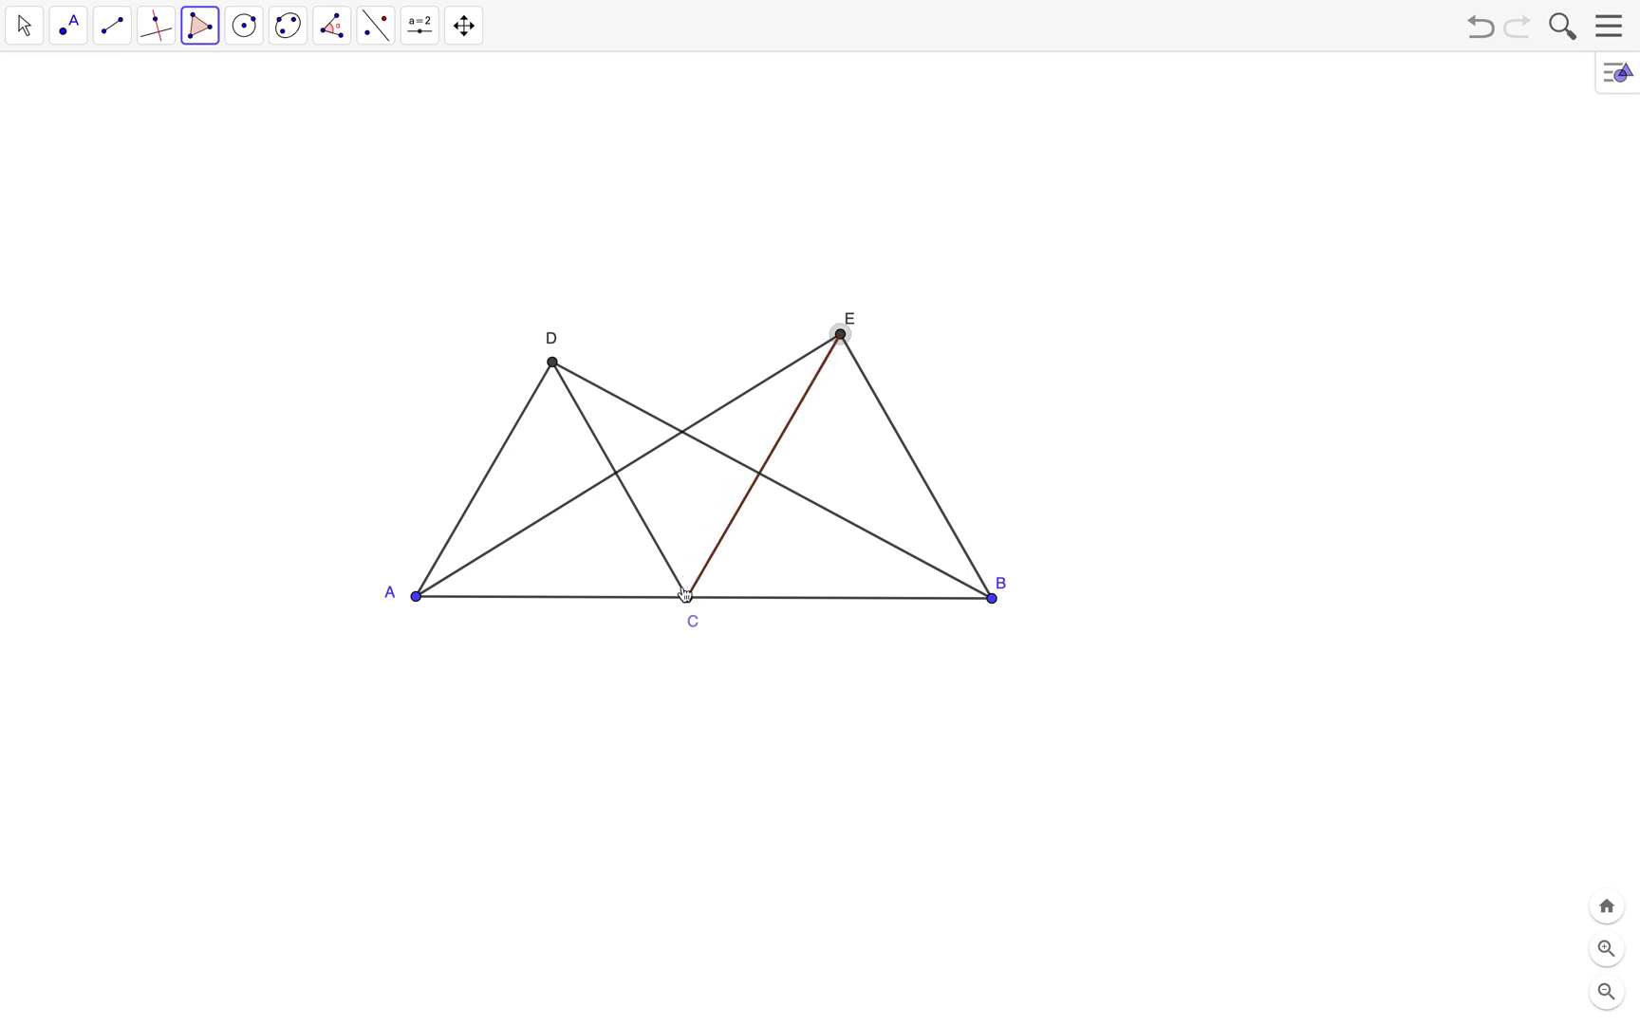
pyautogui.click(686, 598)
pyautogui.click(416, 596)
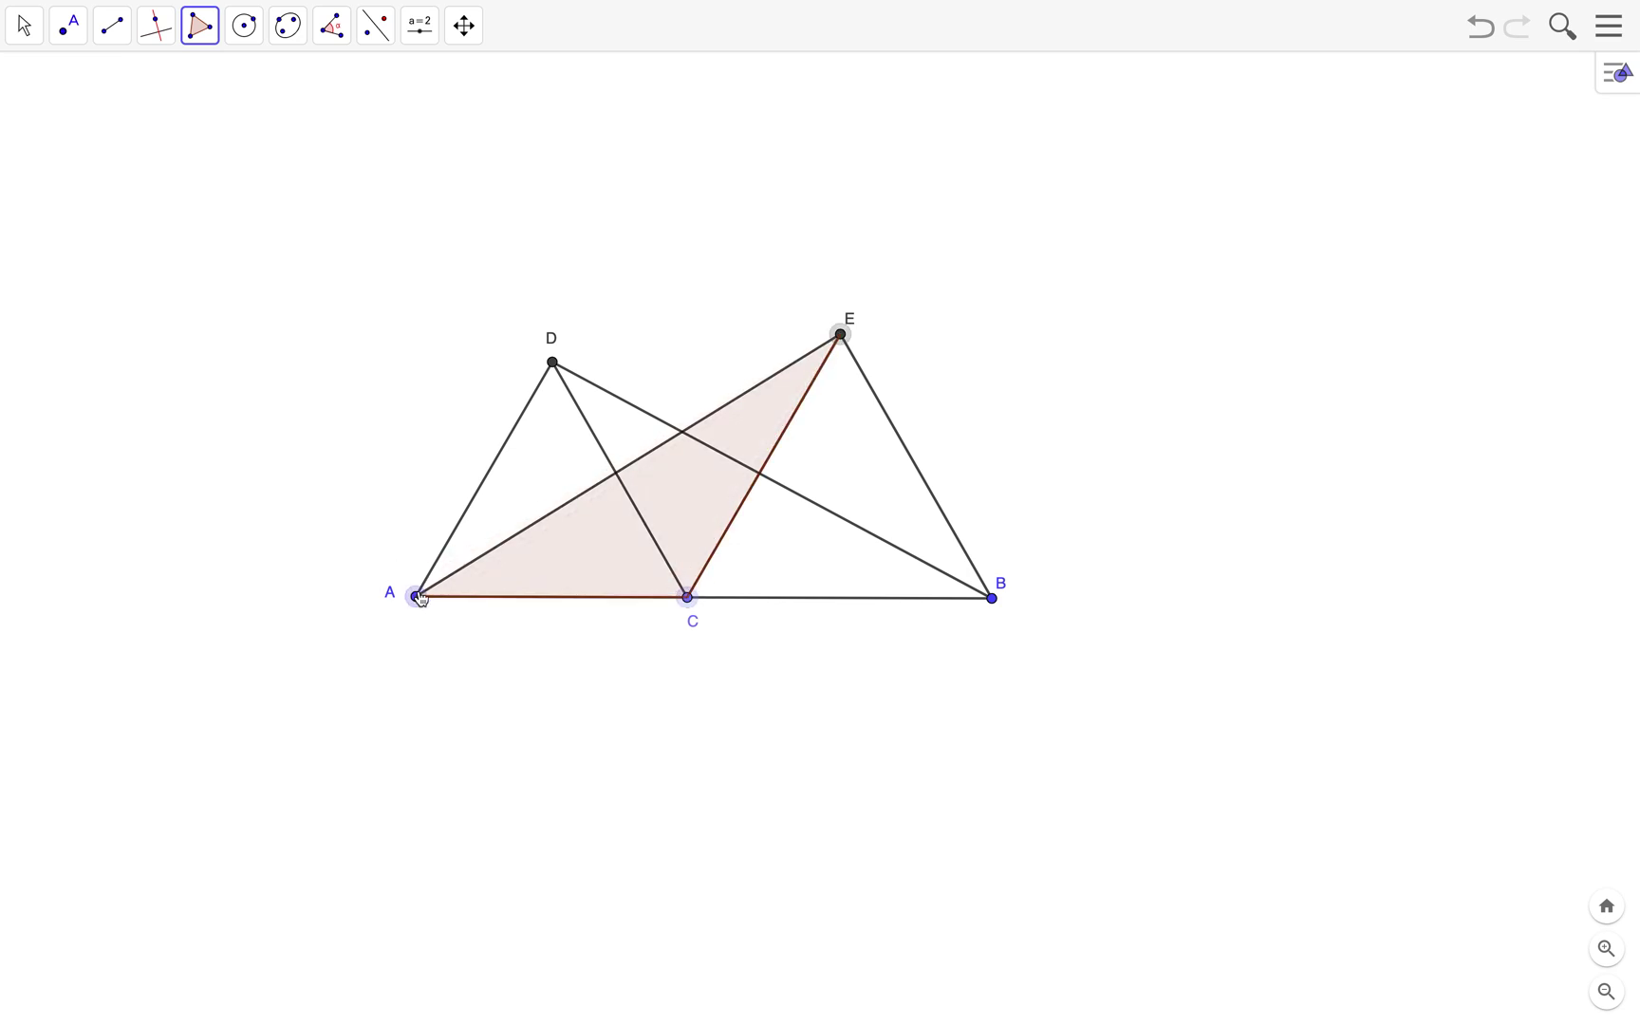
pyautogui.click(840, 334)
# Slide point C further left along segment AB.
pyautogui.click(24, 25)
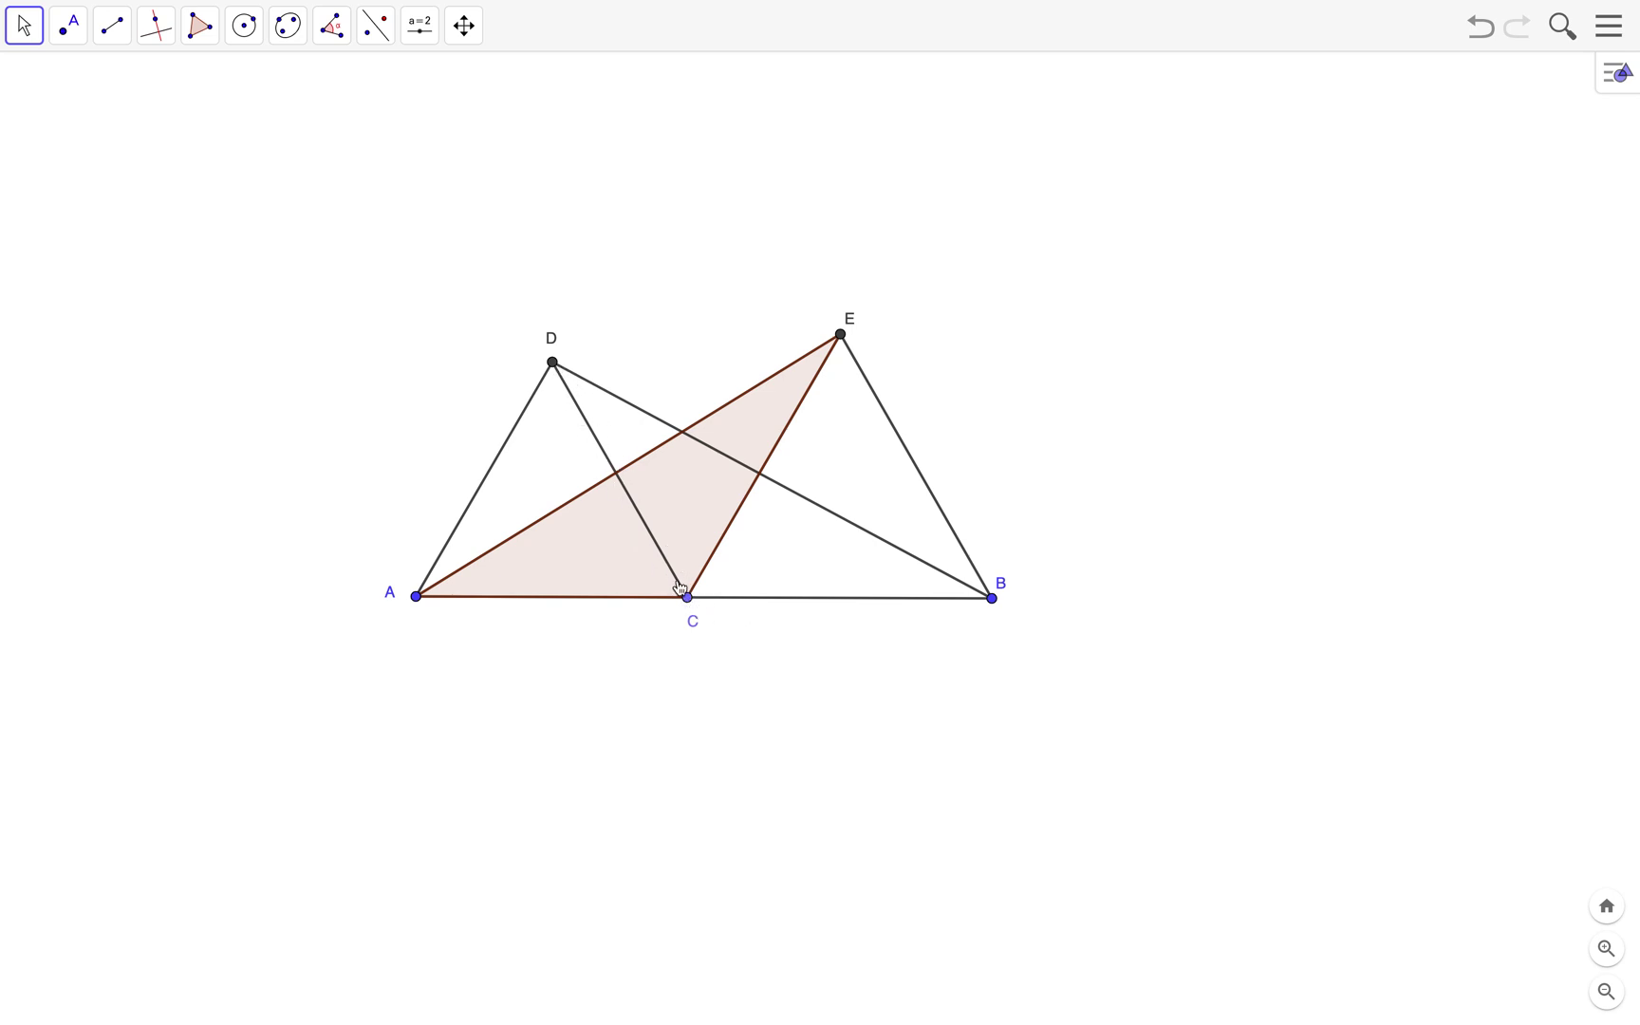
pyautogui.moveTo(697, 603); pyautogui.dragTo(643, 603)
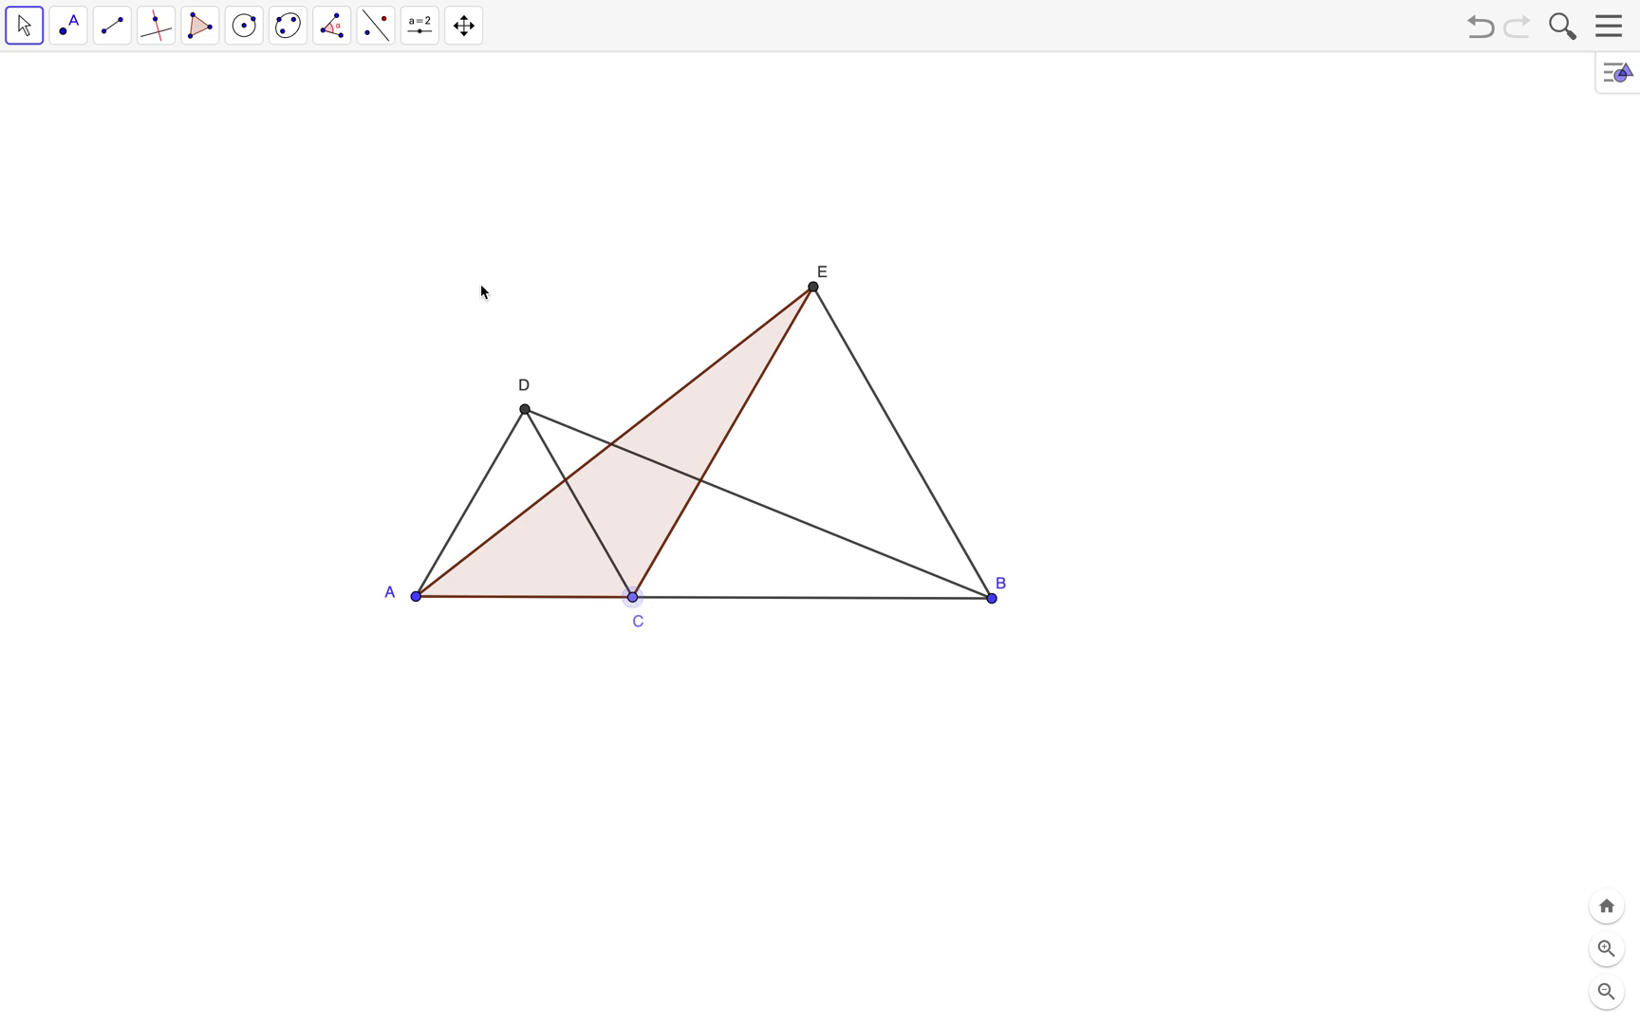
pyautogui.click(419, 26)
# Create an angle slider α (0°–360°) set to 45° and move it above the figure.
pyautogui.click(424, 80)
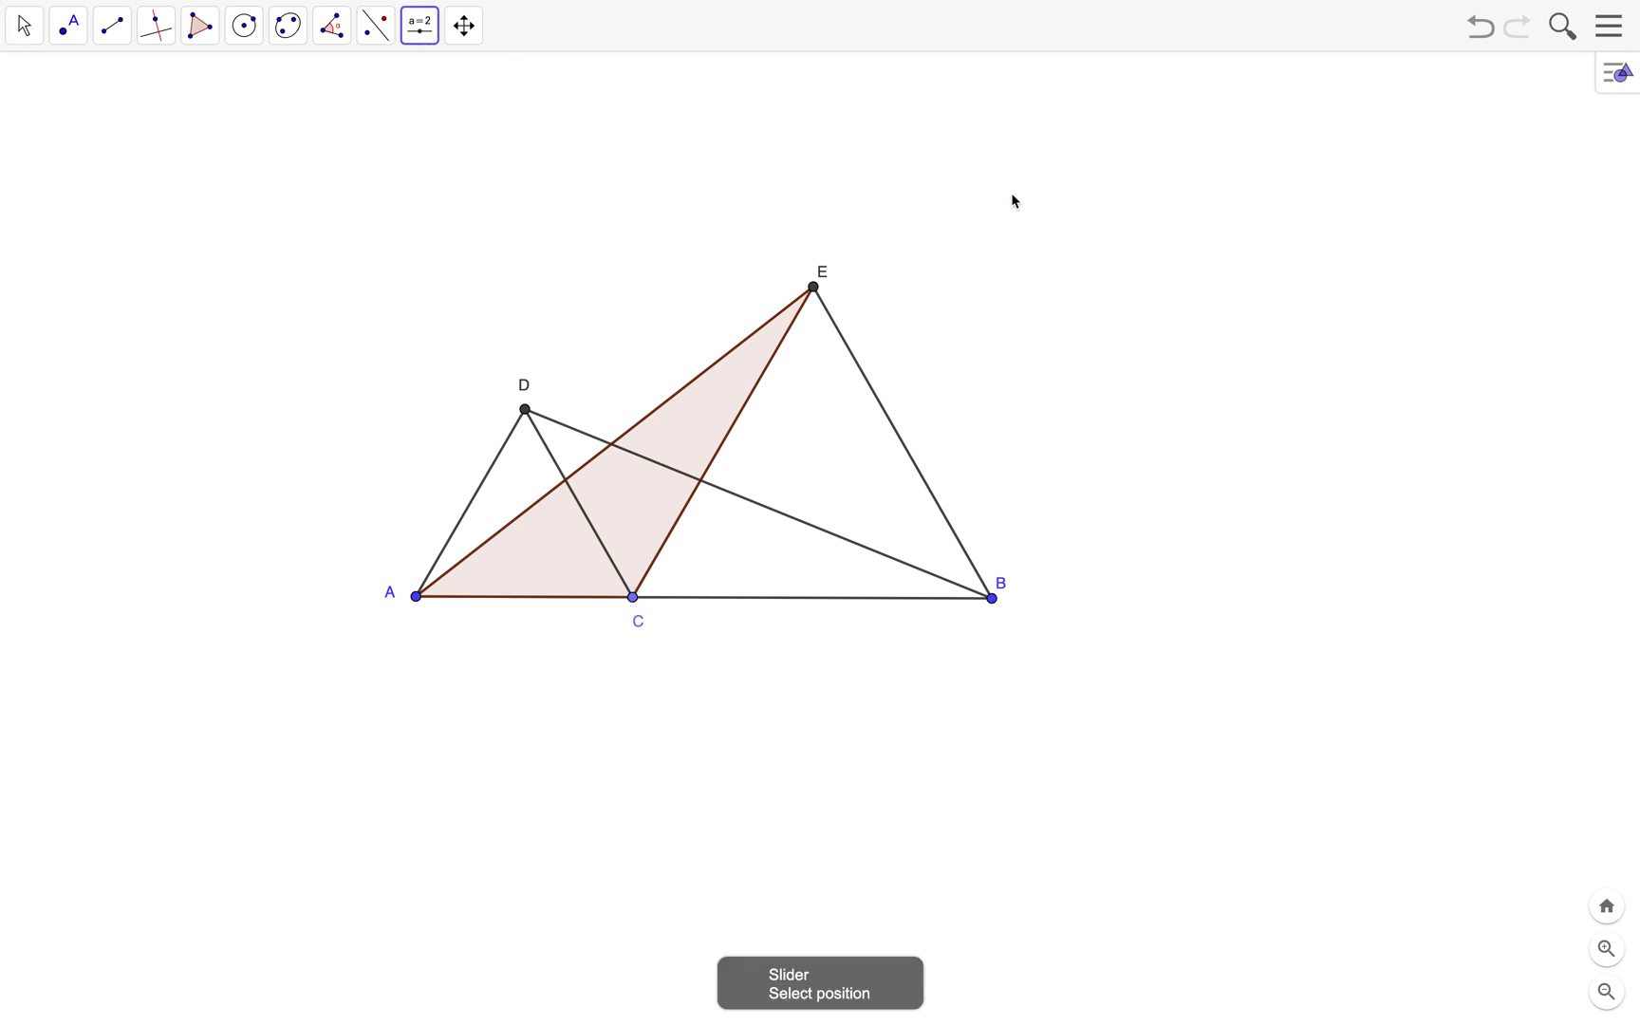
pyautogui.click(1214, 254)
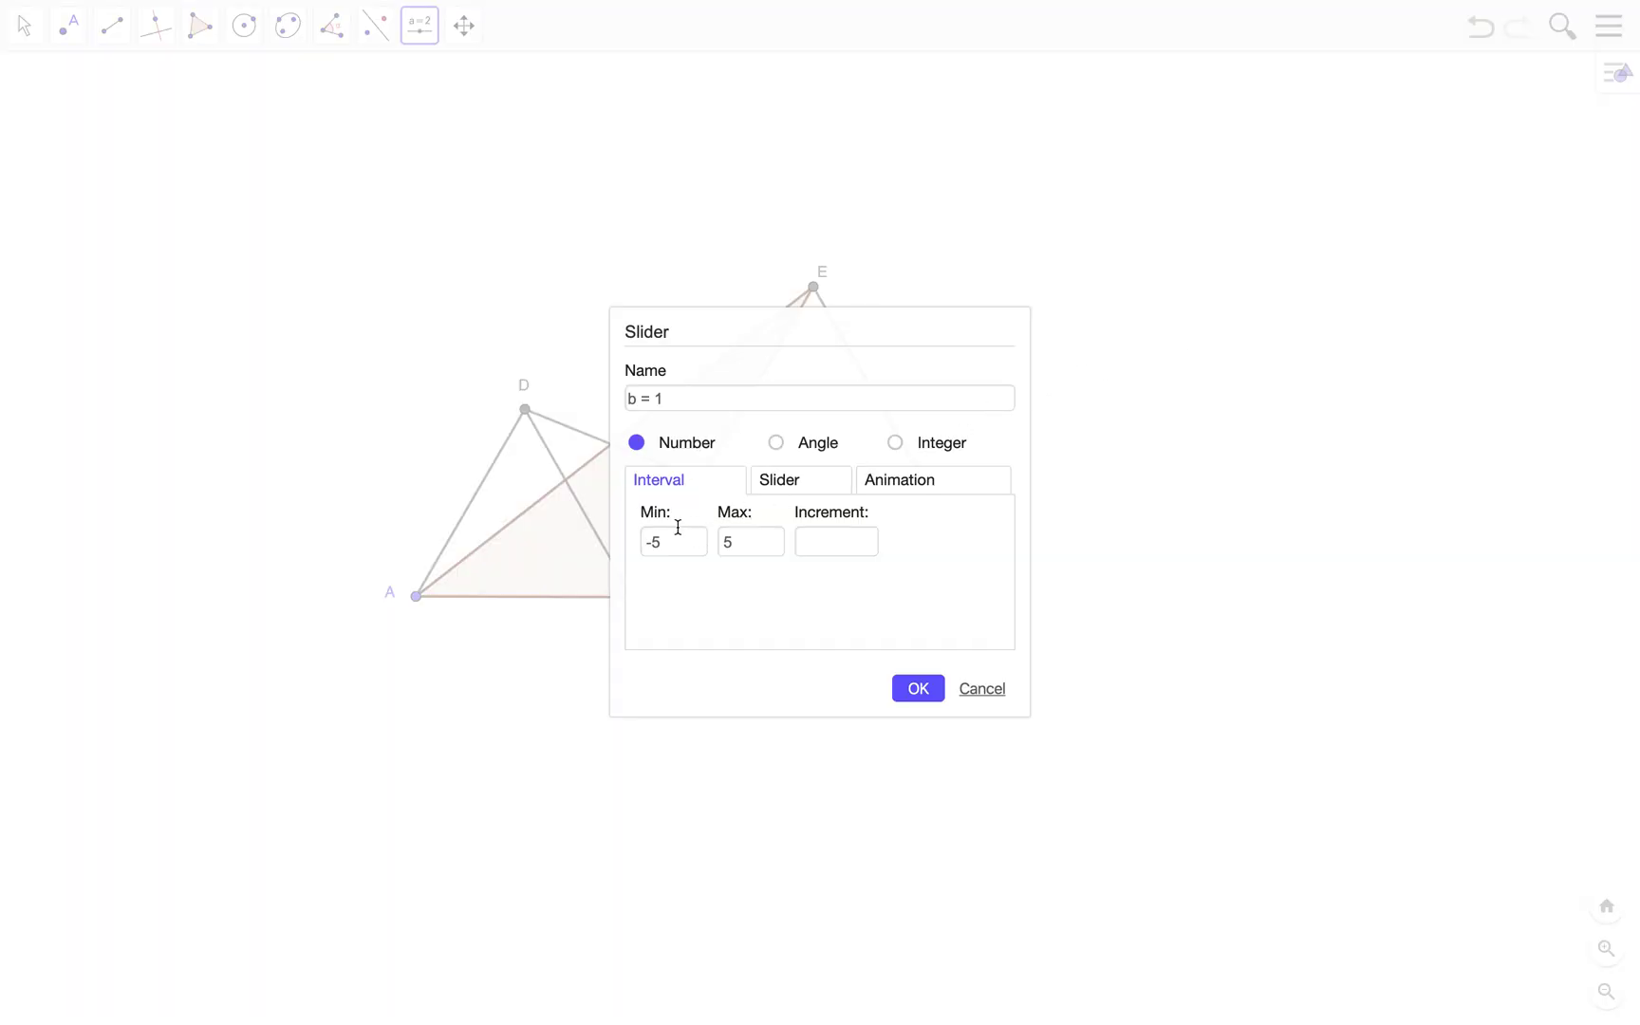
pyautogui.click(776, 442)
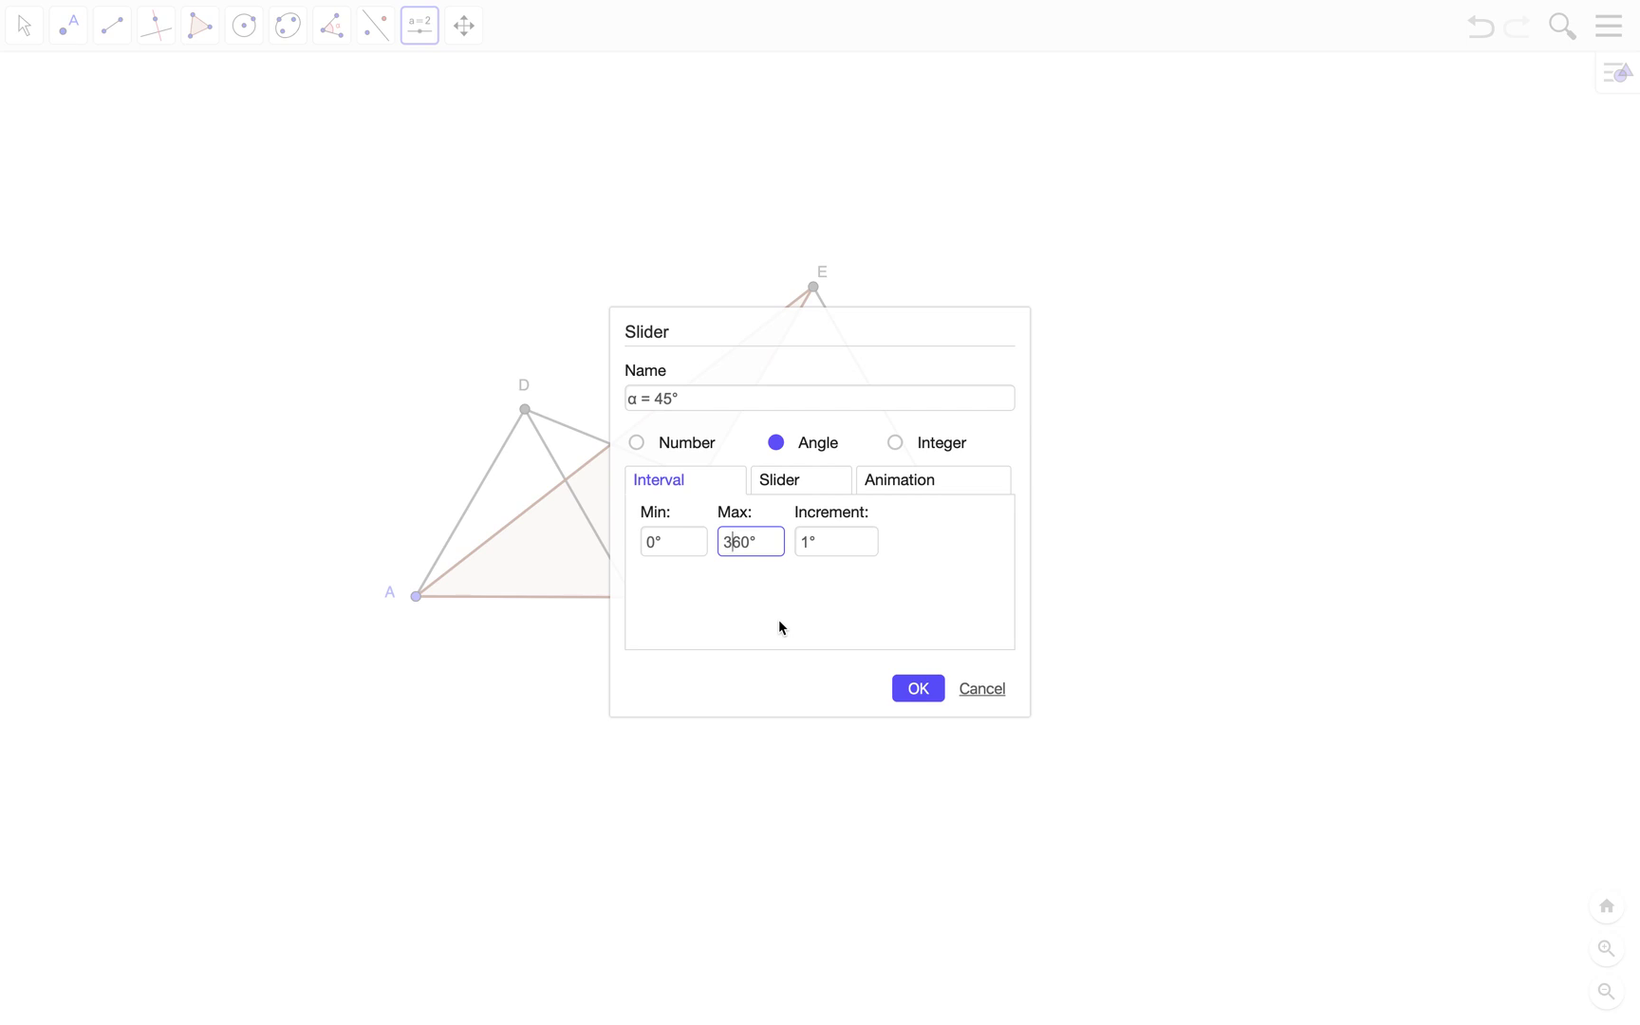
pyautogui.press('BackSpace')
pyautogui.click(921, 690)
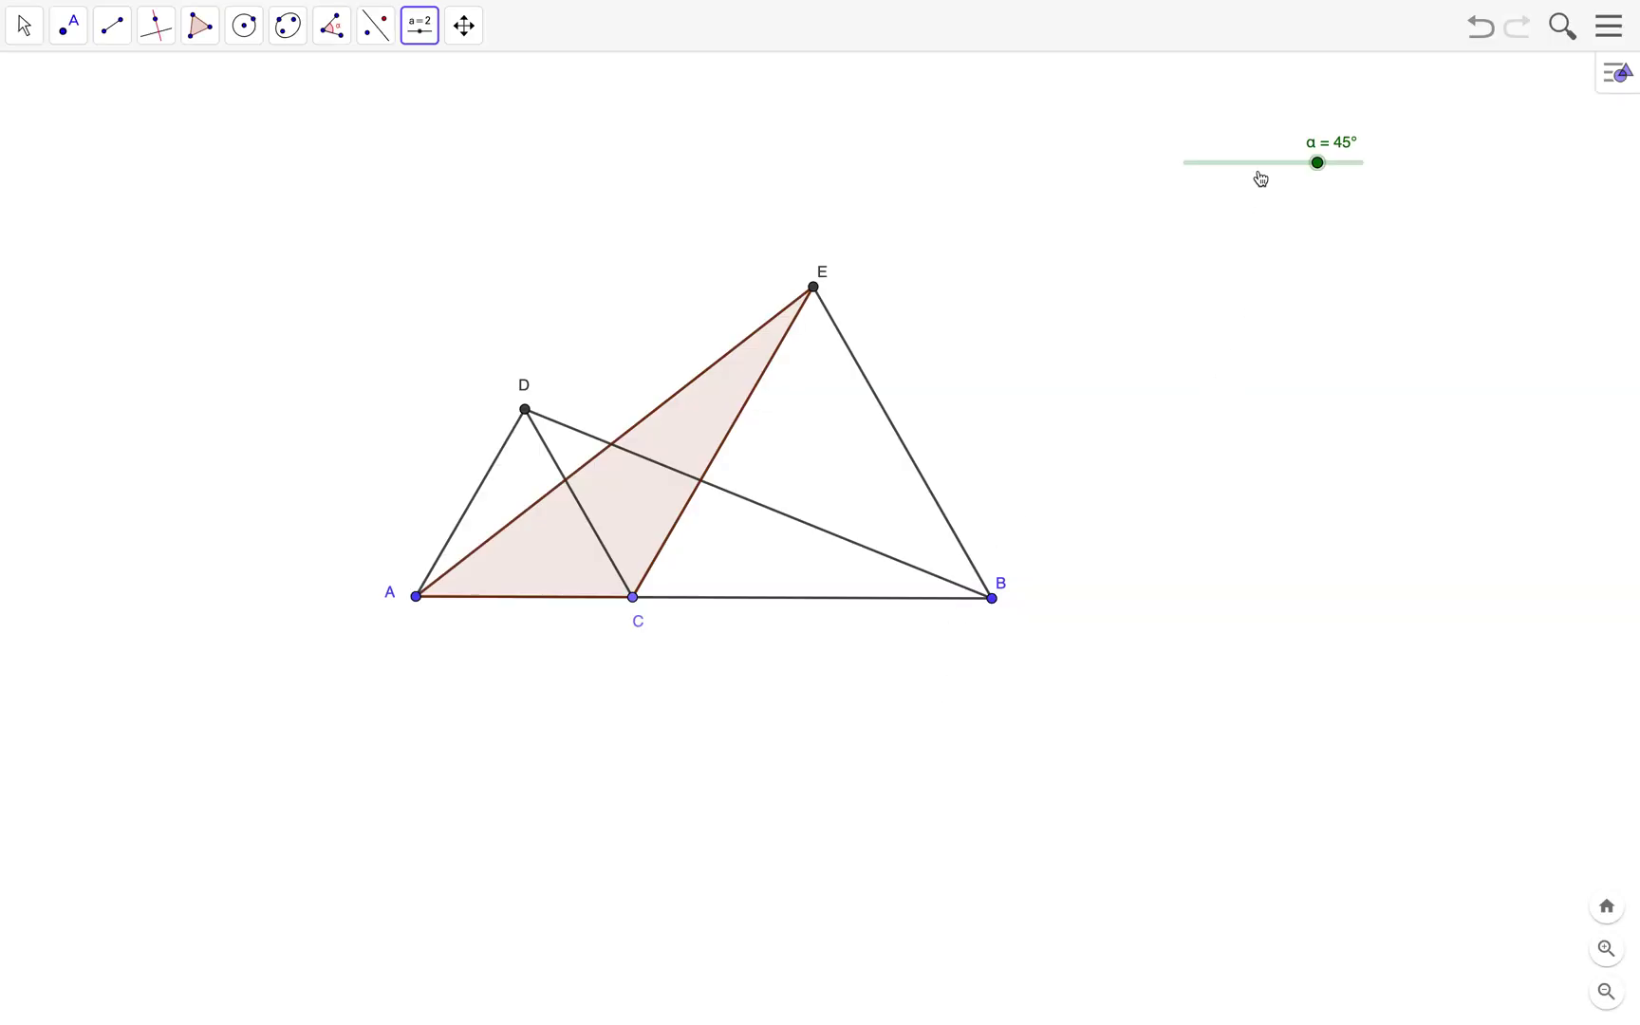
pyautogui.moveTo(1188, 158); pyautogui.dragTo(949, 115)
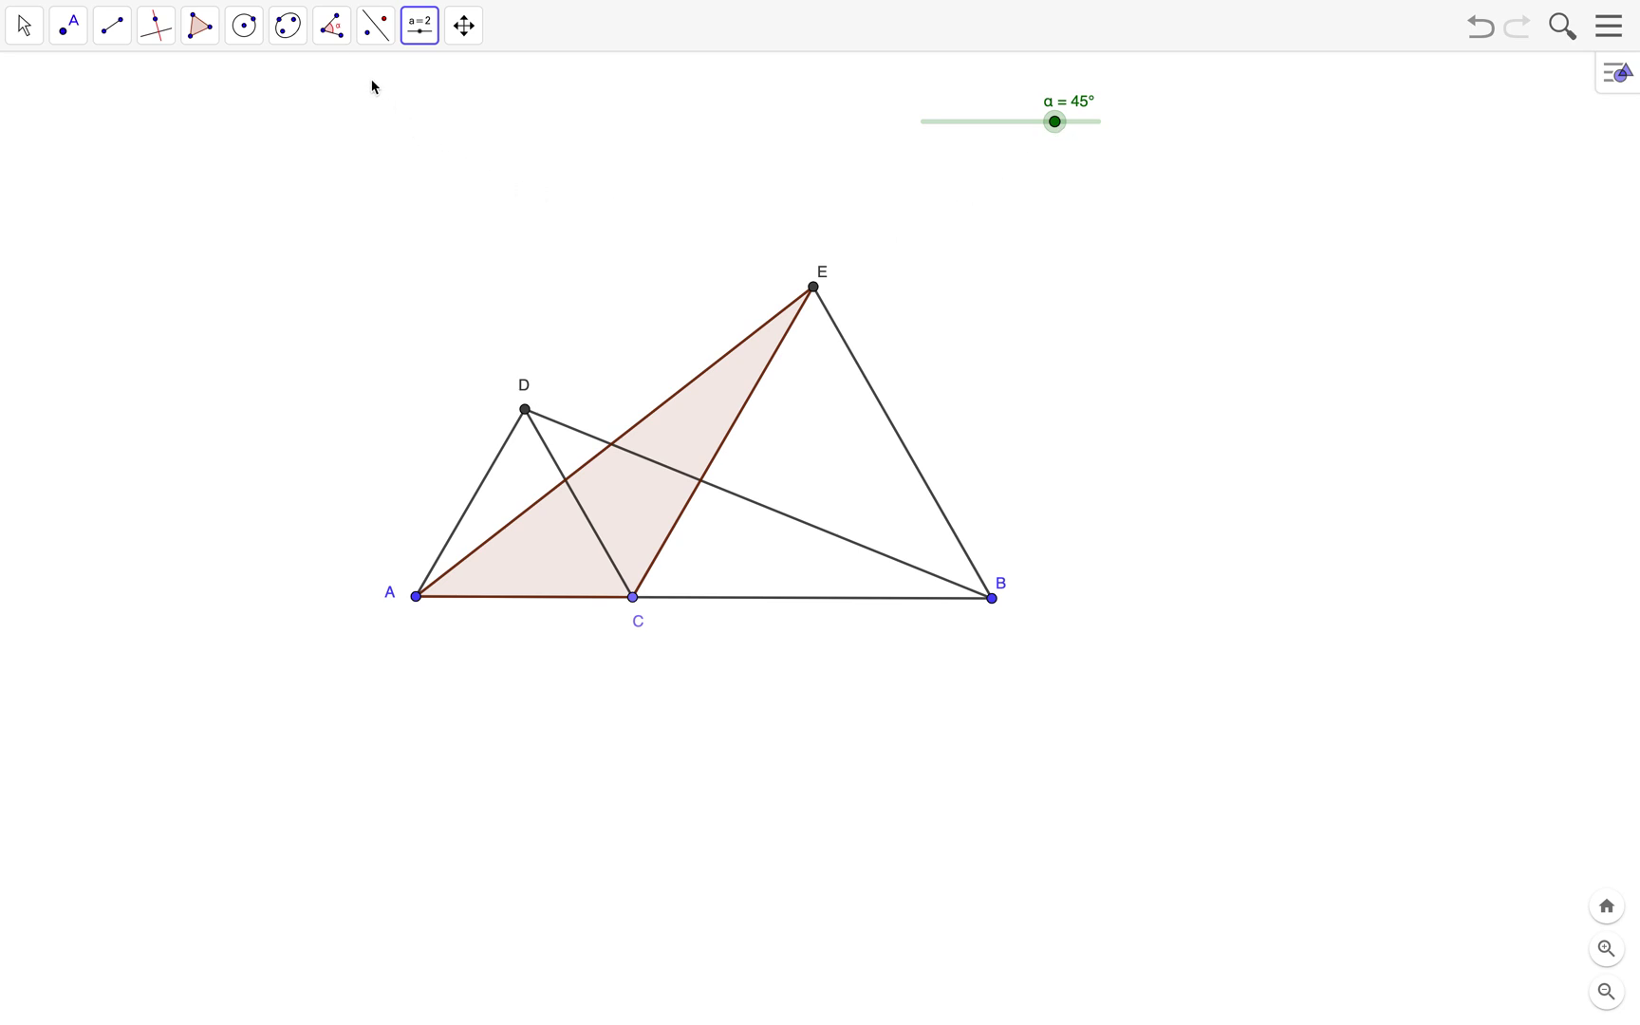
pyautogui.click(378, 28)
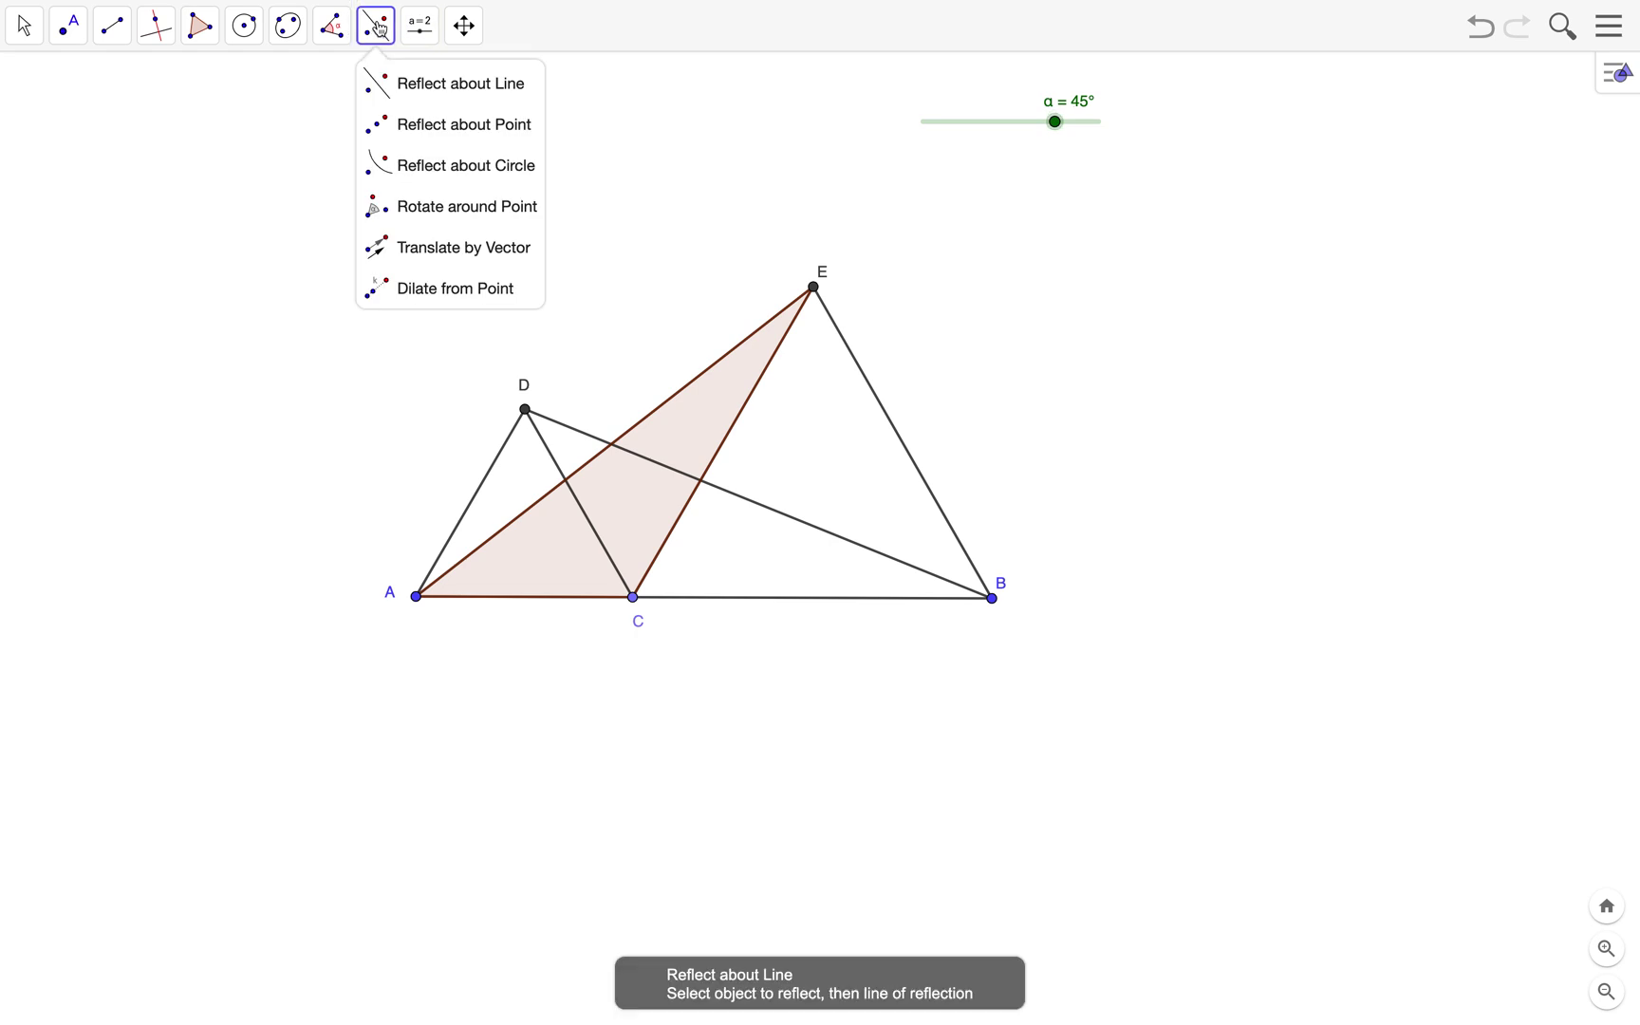
# Rotate triangle ACE clockwise about point C by angle α, creating copy A'C'E'.
pyautogui.click(494, 225)
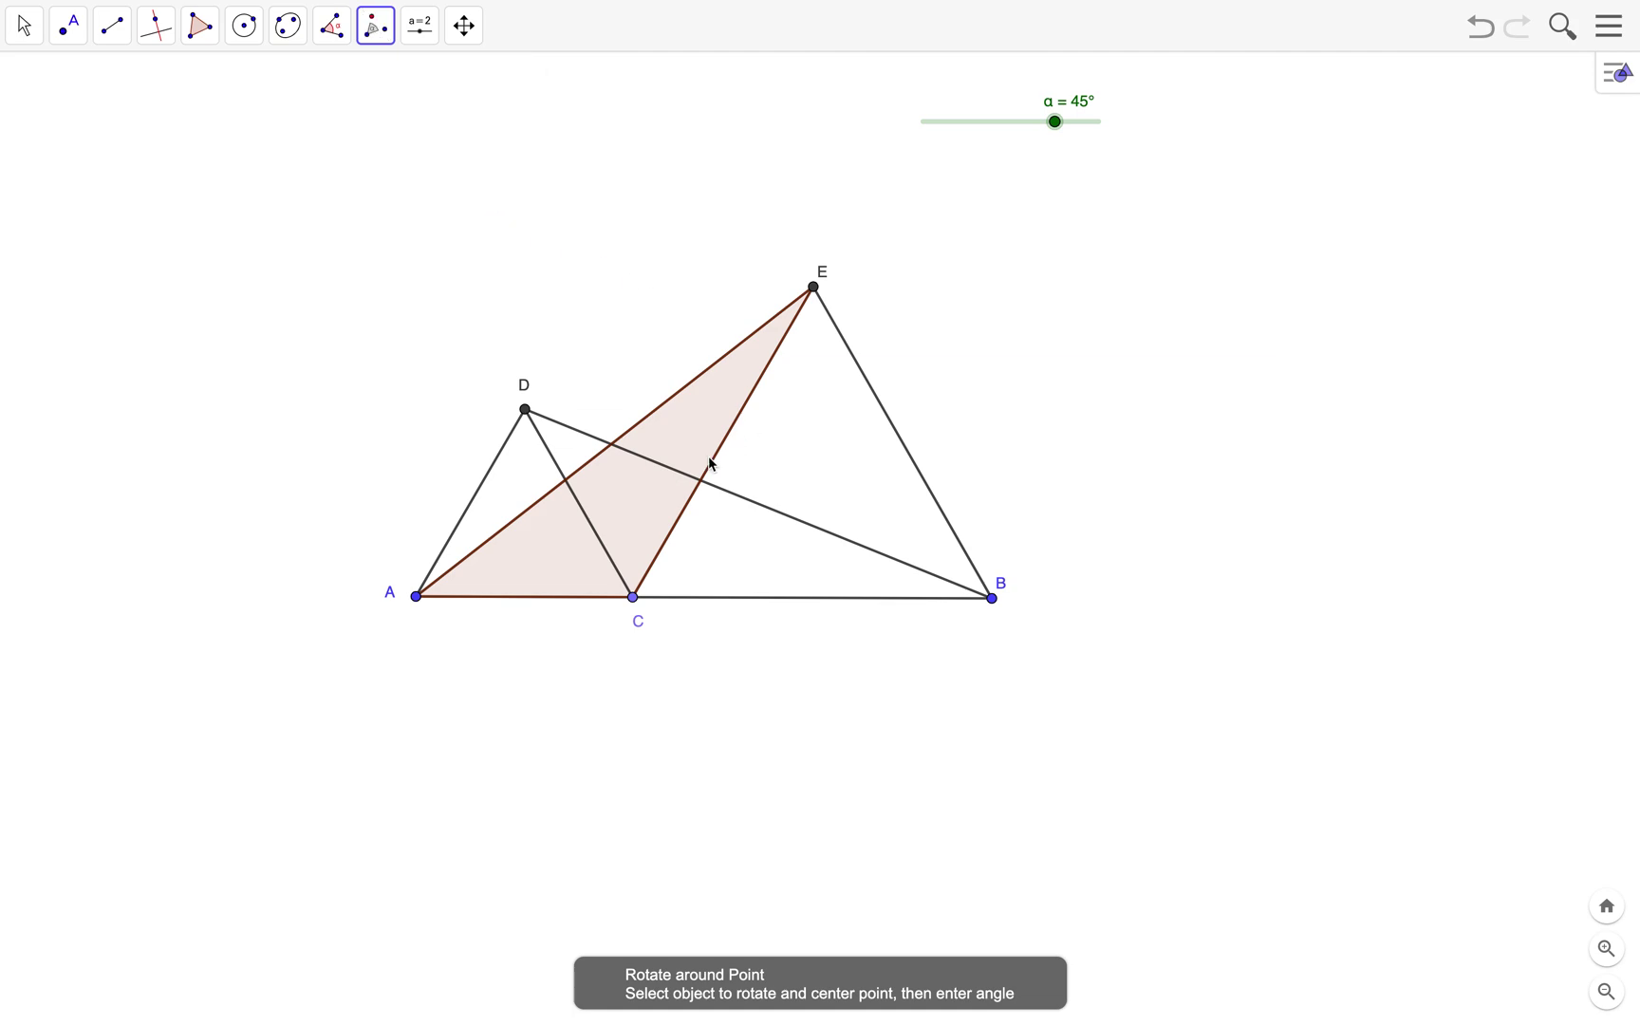
pyautogui.click(558, 560)
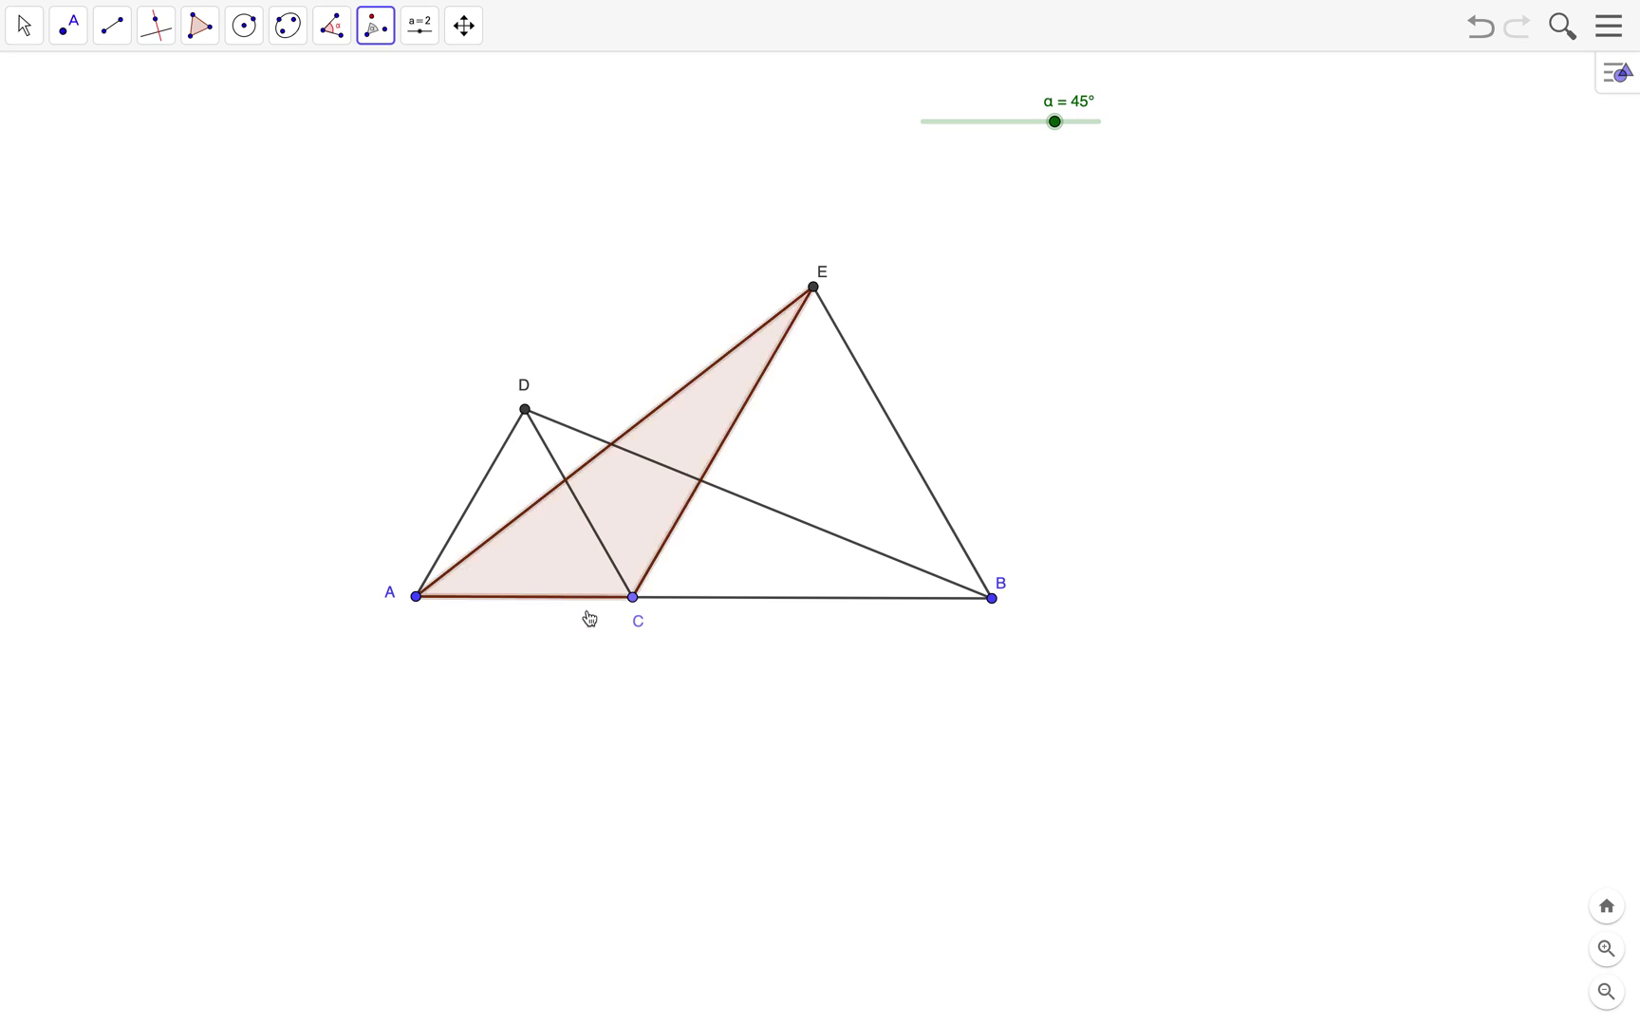
pyautogui.click(634, 600)
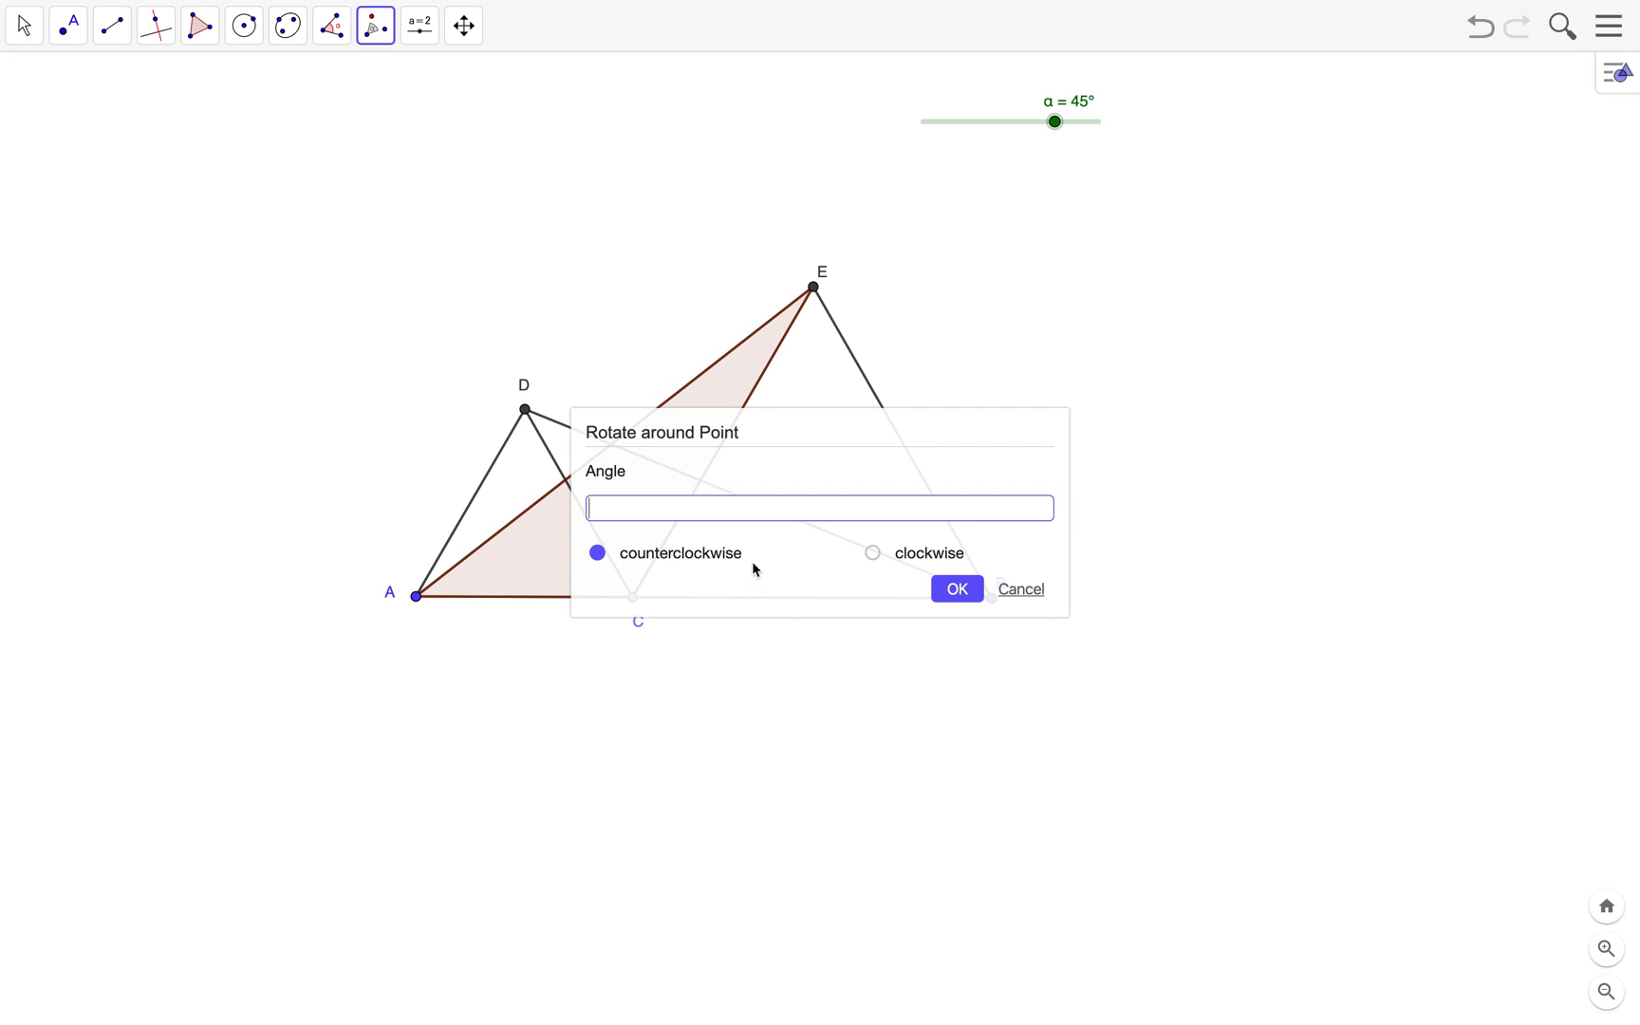
pyautogui.write('α')
pyautogui.click(873, 553)
pyautogui.click(956, 589)
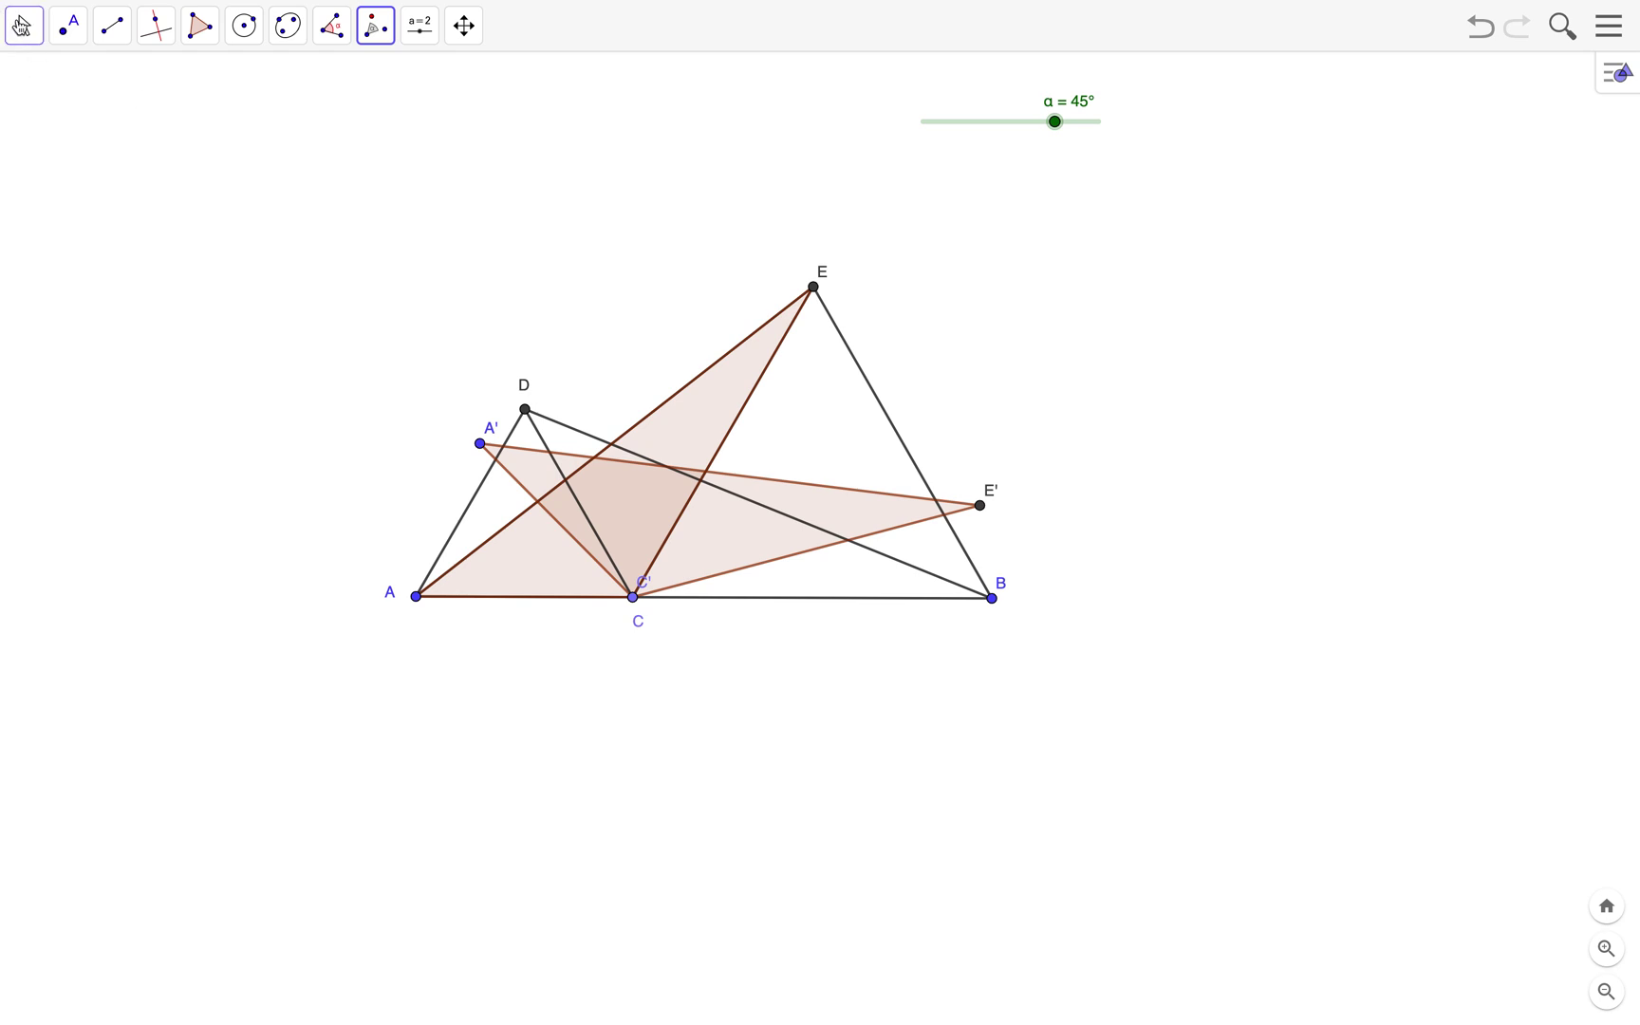
pyautogui.click(24, 25)
# Set α to 32° and hide the rotated points E' and A'.
pyautogui.moveTo(1053, 125); pyautogui.dragTo(1018, 141)
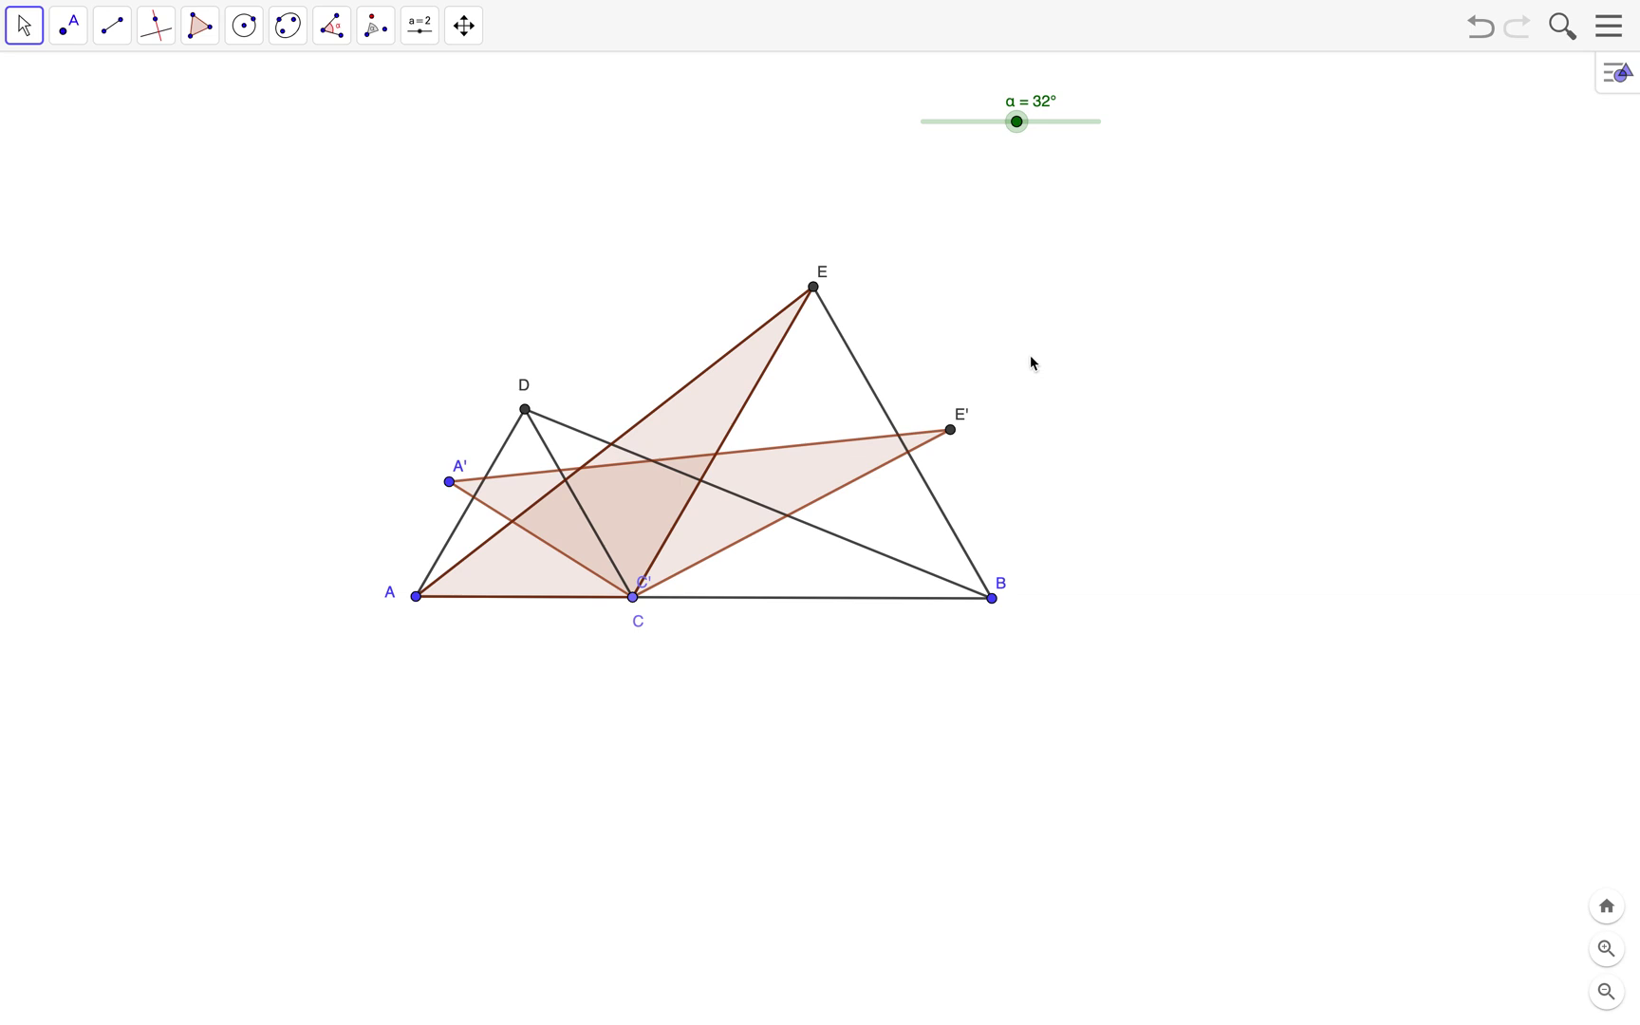
pyautogui.rightClick(949, 430)
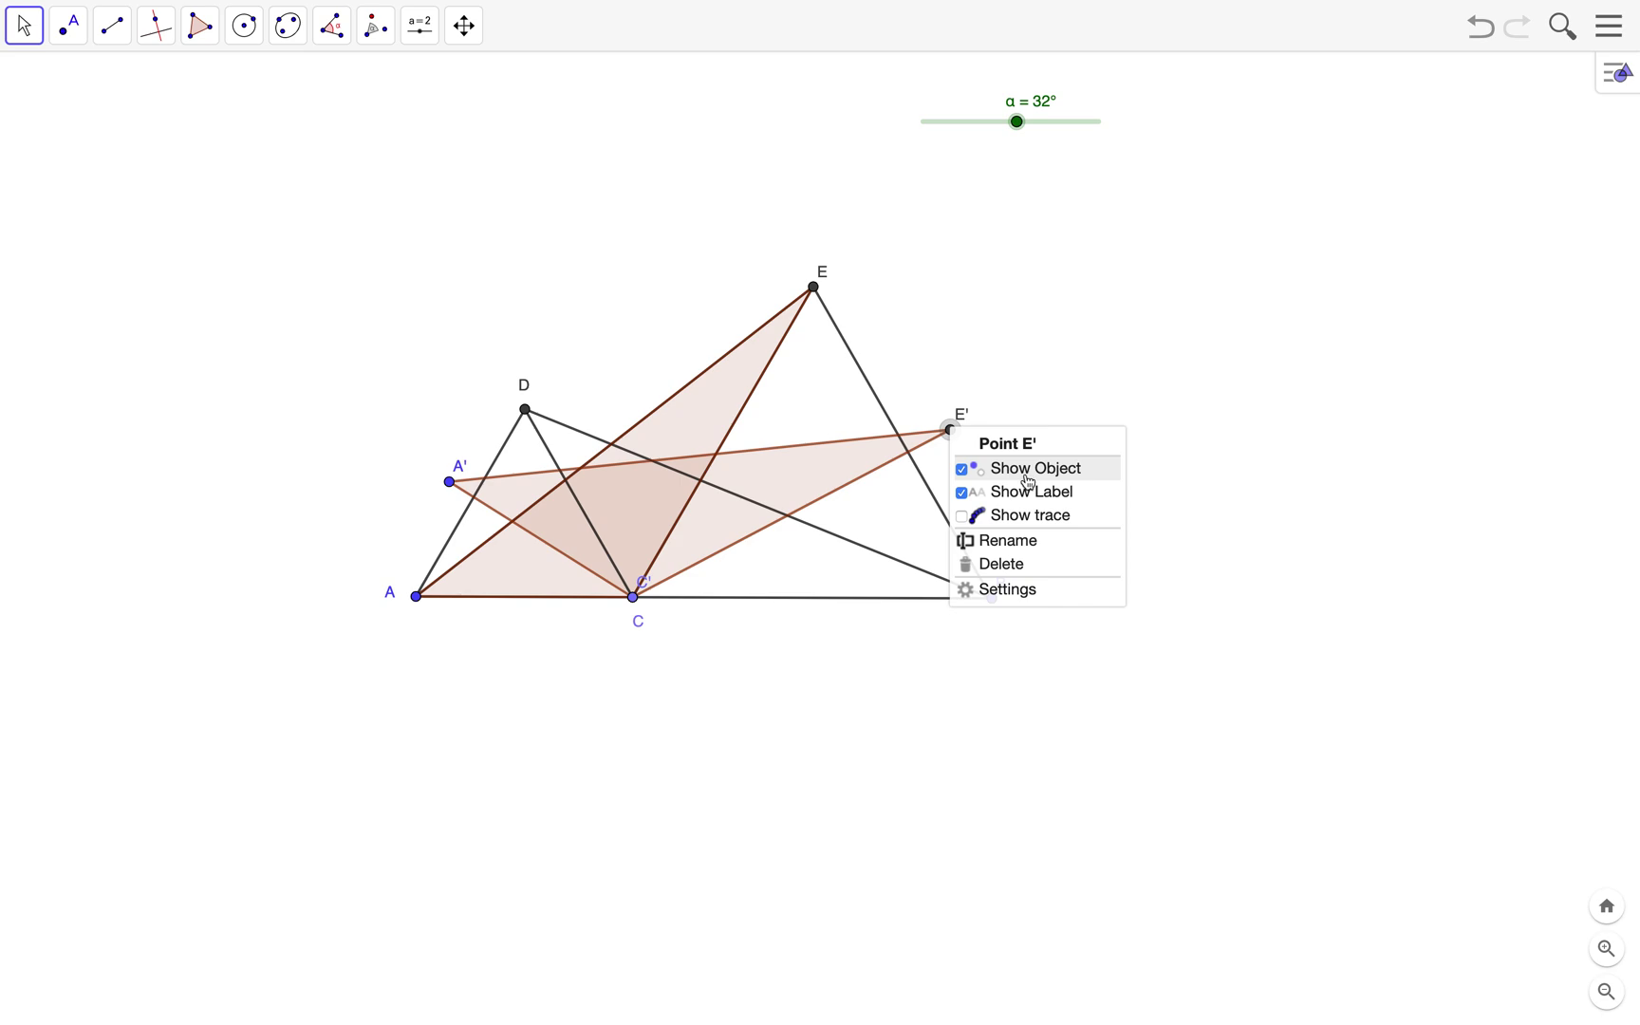
pyautogui.click(1028, 469)
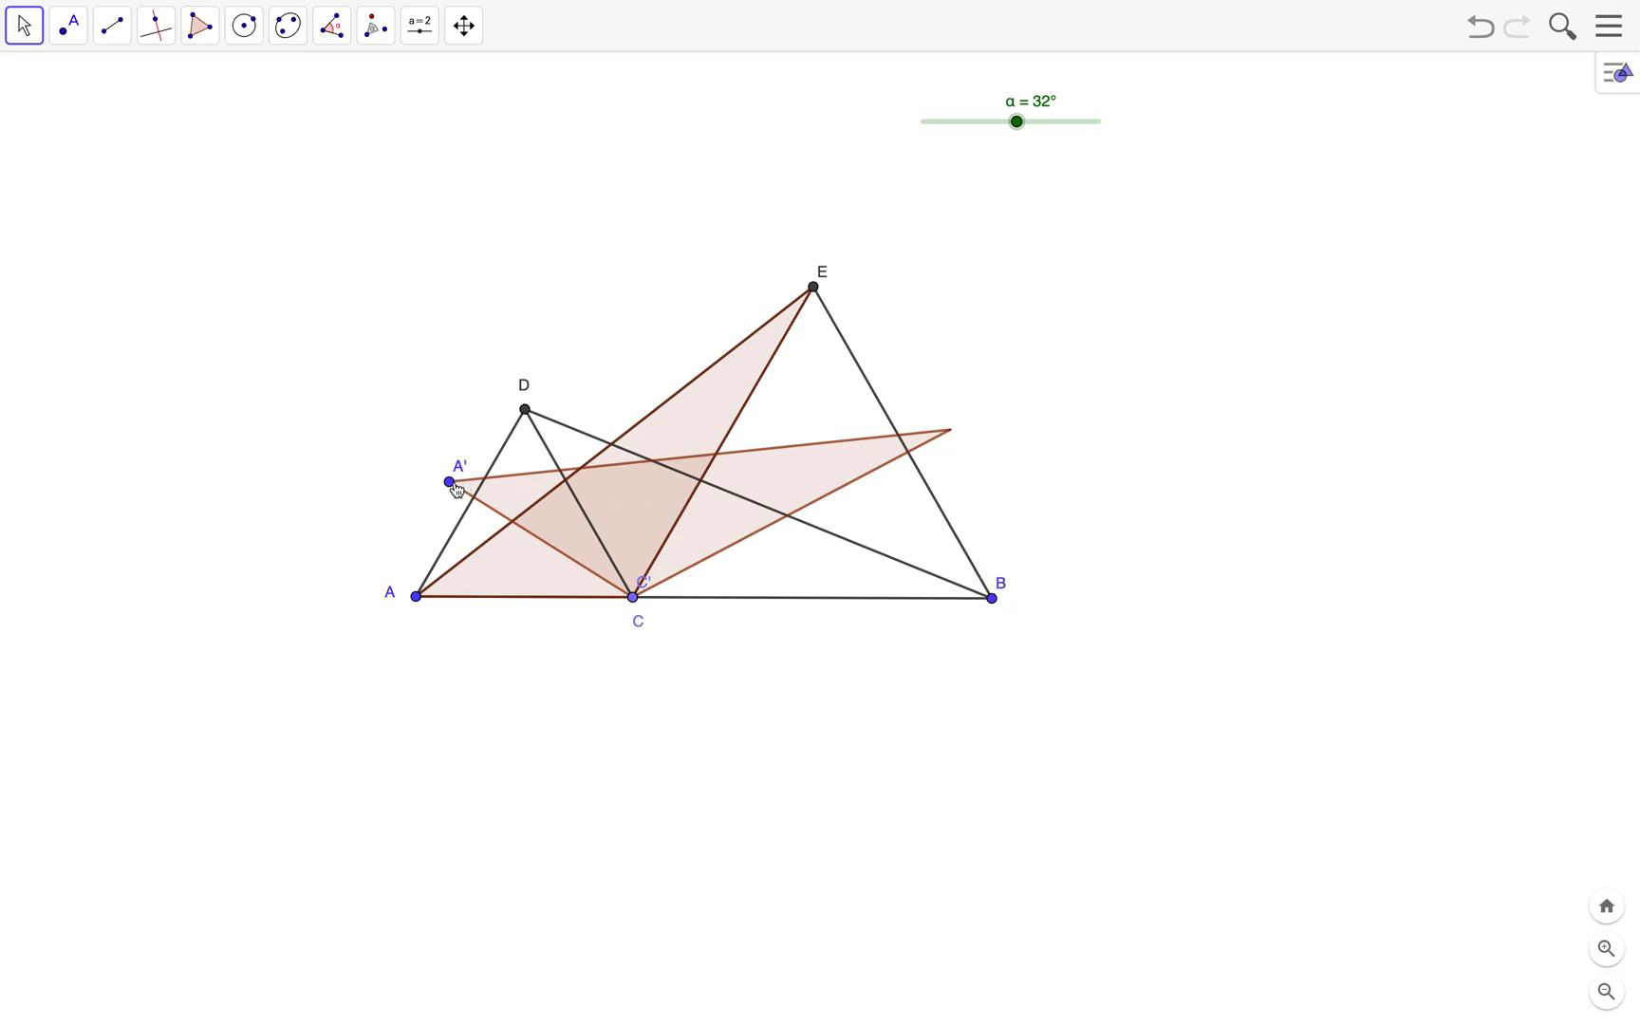
pyautogui.rightClick(450, 482)
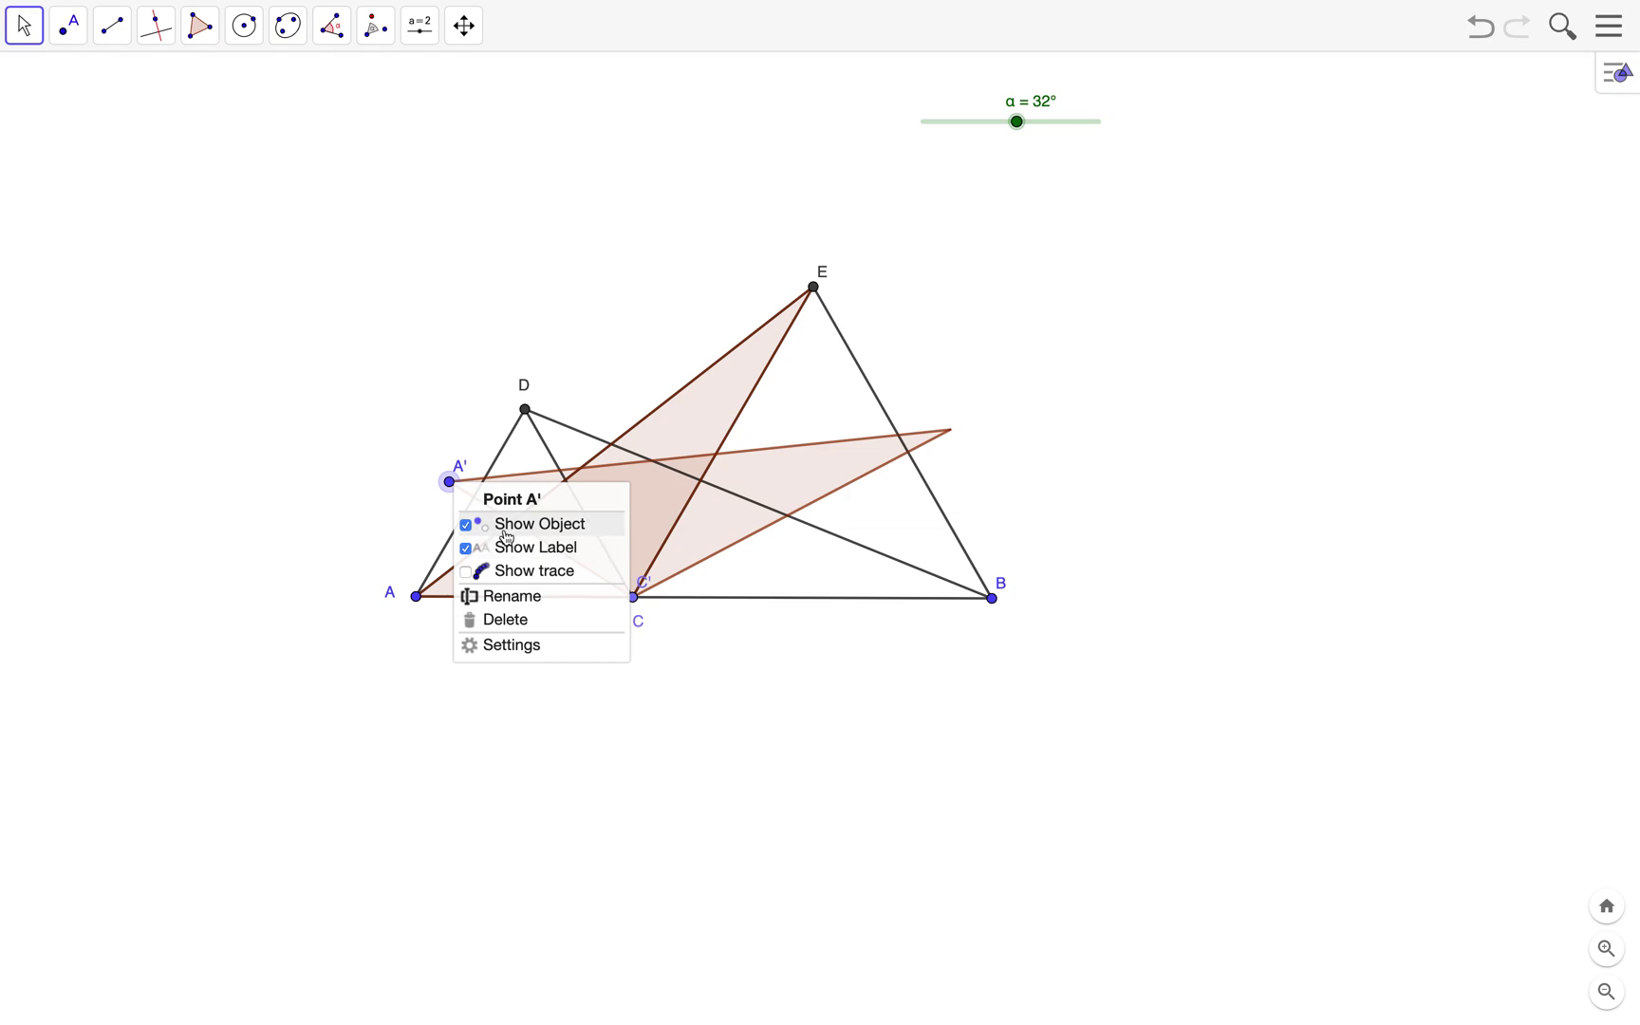
pyautogui.click(508, 537)
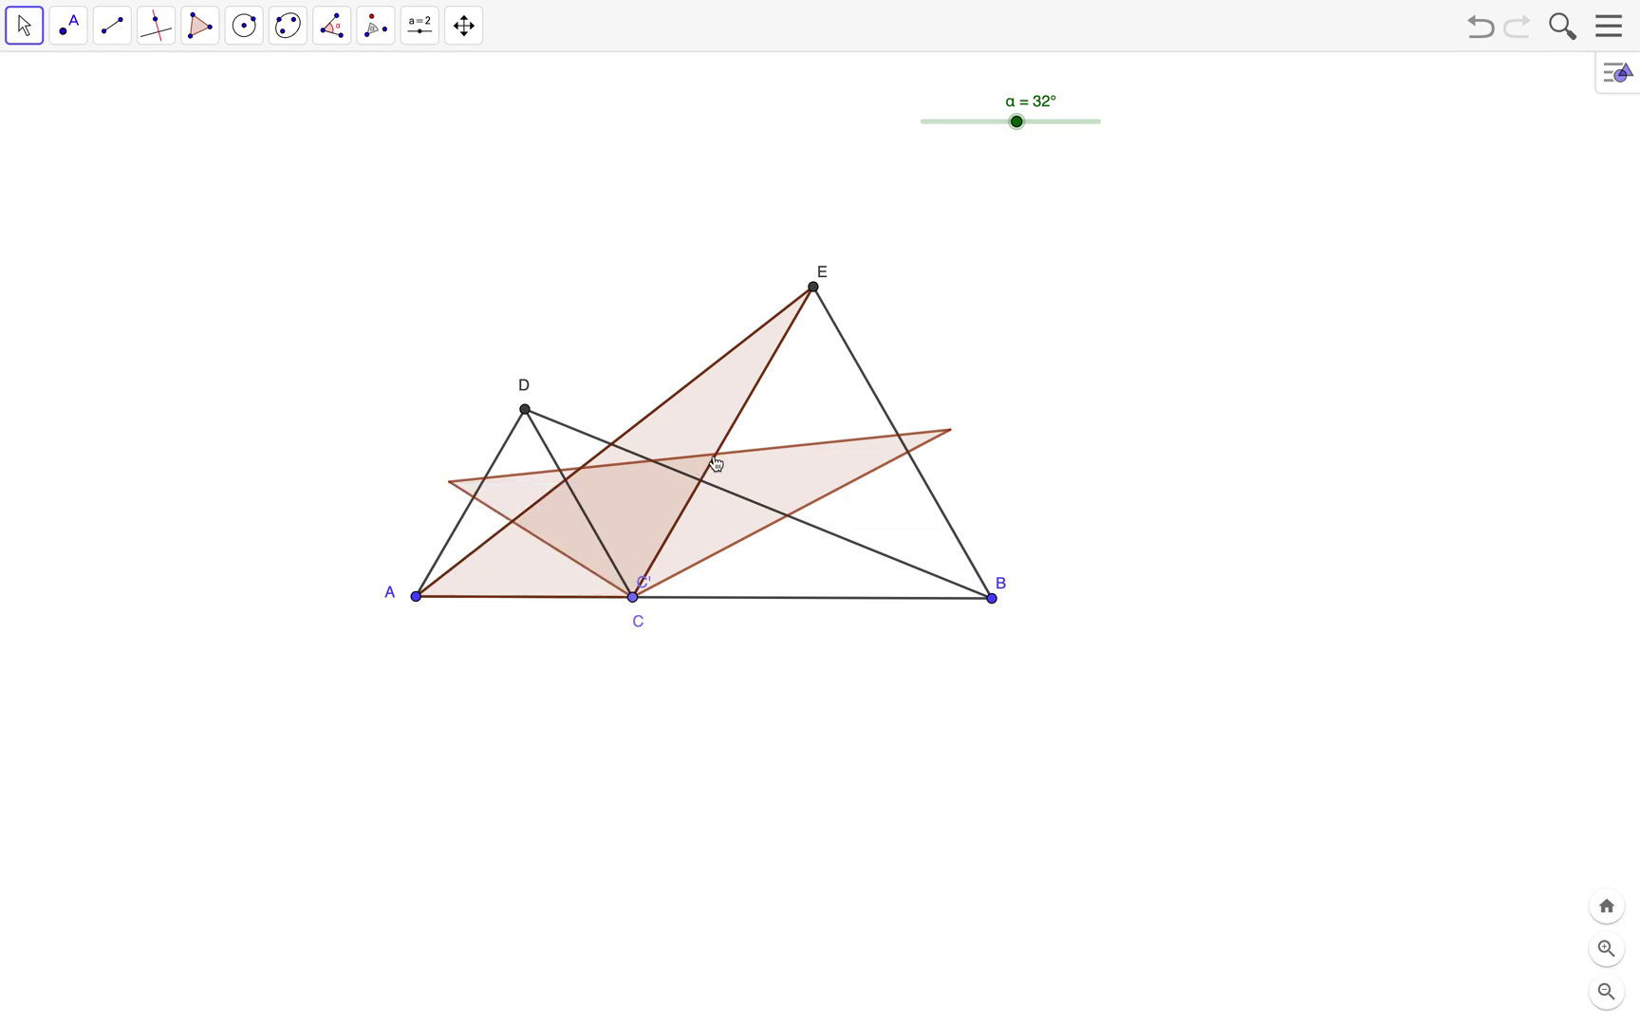
# Hide the original triangle ECA and point C', then set α to 60°.
pyautogui.rightClick(719, 403)
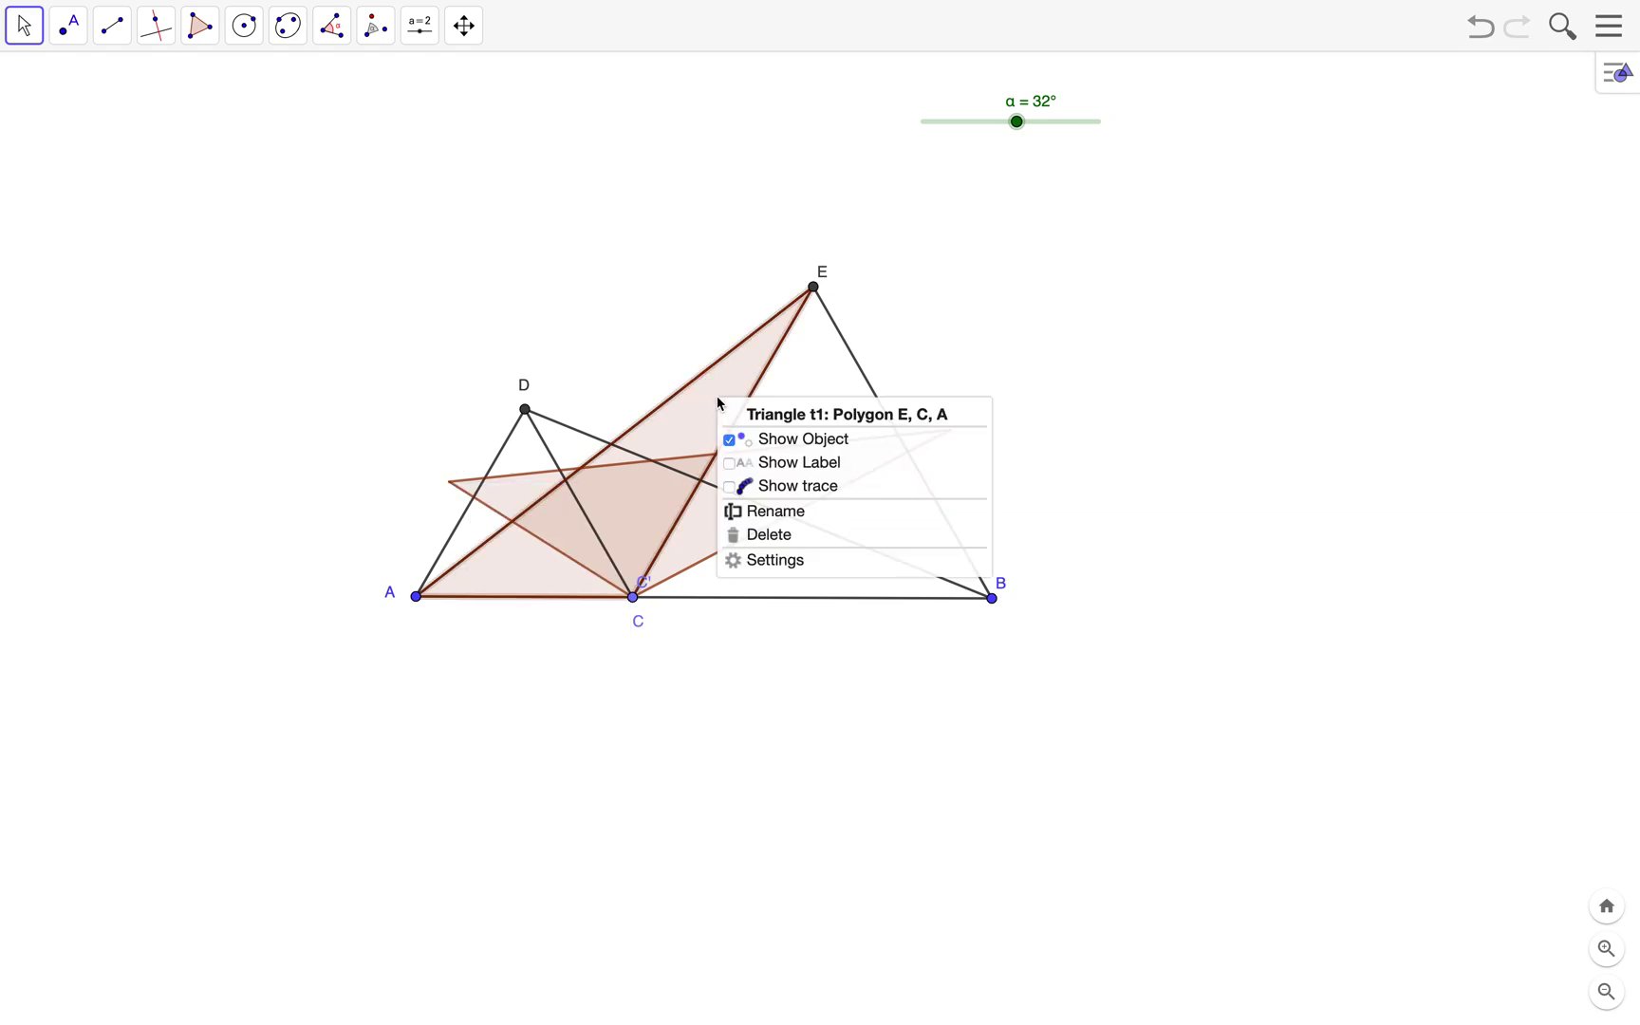
pyautogui.click(731, 442)
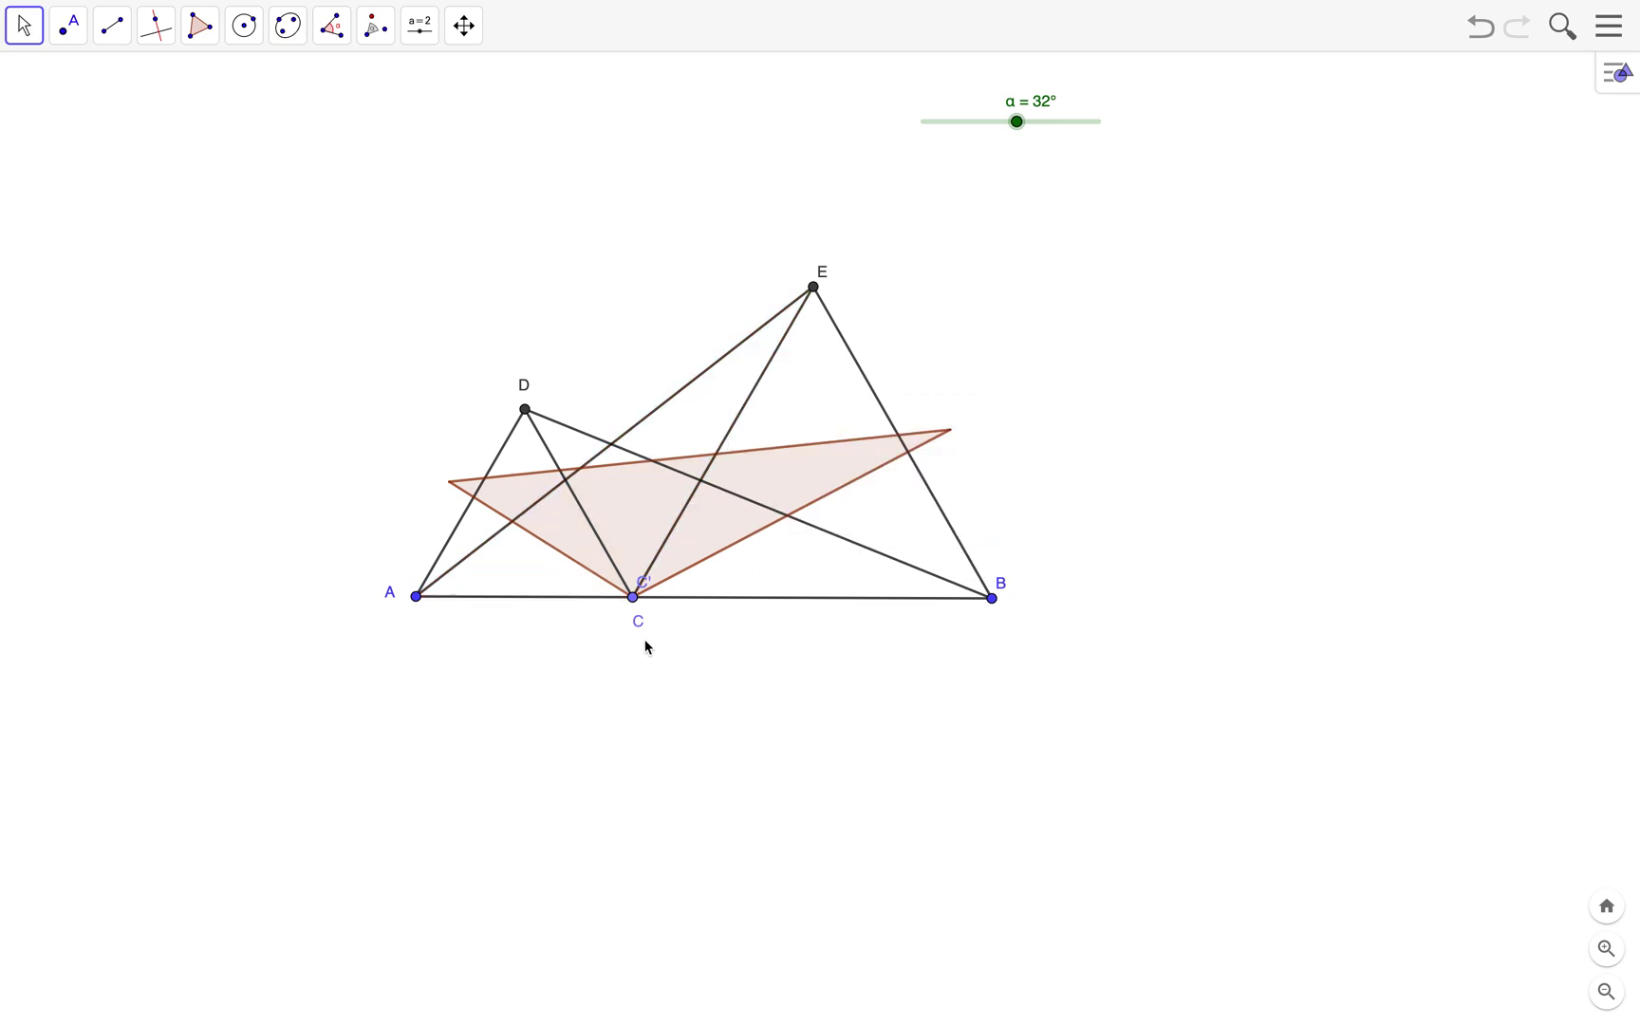
pyautogui.click(662, 607)
pyautogui.rightClick(669, 619)
pyautogui.click(704, 649)
pyautogui.moveTo(1020, 127)
pyautogui.mouseDown()
pyautogui.moveTo(1159, 158)
pyautogui.moveTo(684, 136)
pyautogui.moveTo(974, 162)
pyautogui.moveTo(981, 120)
pyautogui.moveTo(1164, 172)
pyautogui.moveTo(843, 127)
pyautogui.moveTo(1006, 142)
pyautogui.moveTo(1138, 193)
pyautogui.moveTo(732, 88)
pyautogui.mouseUp()
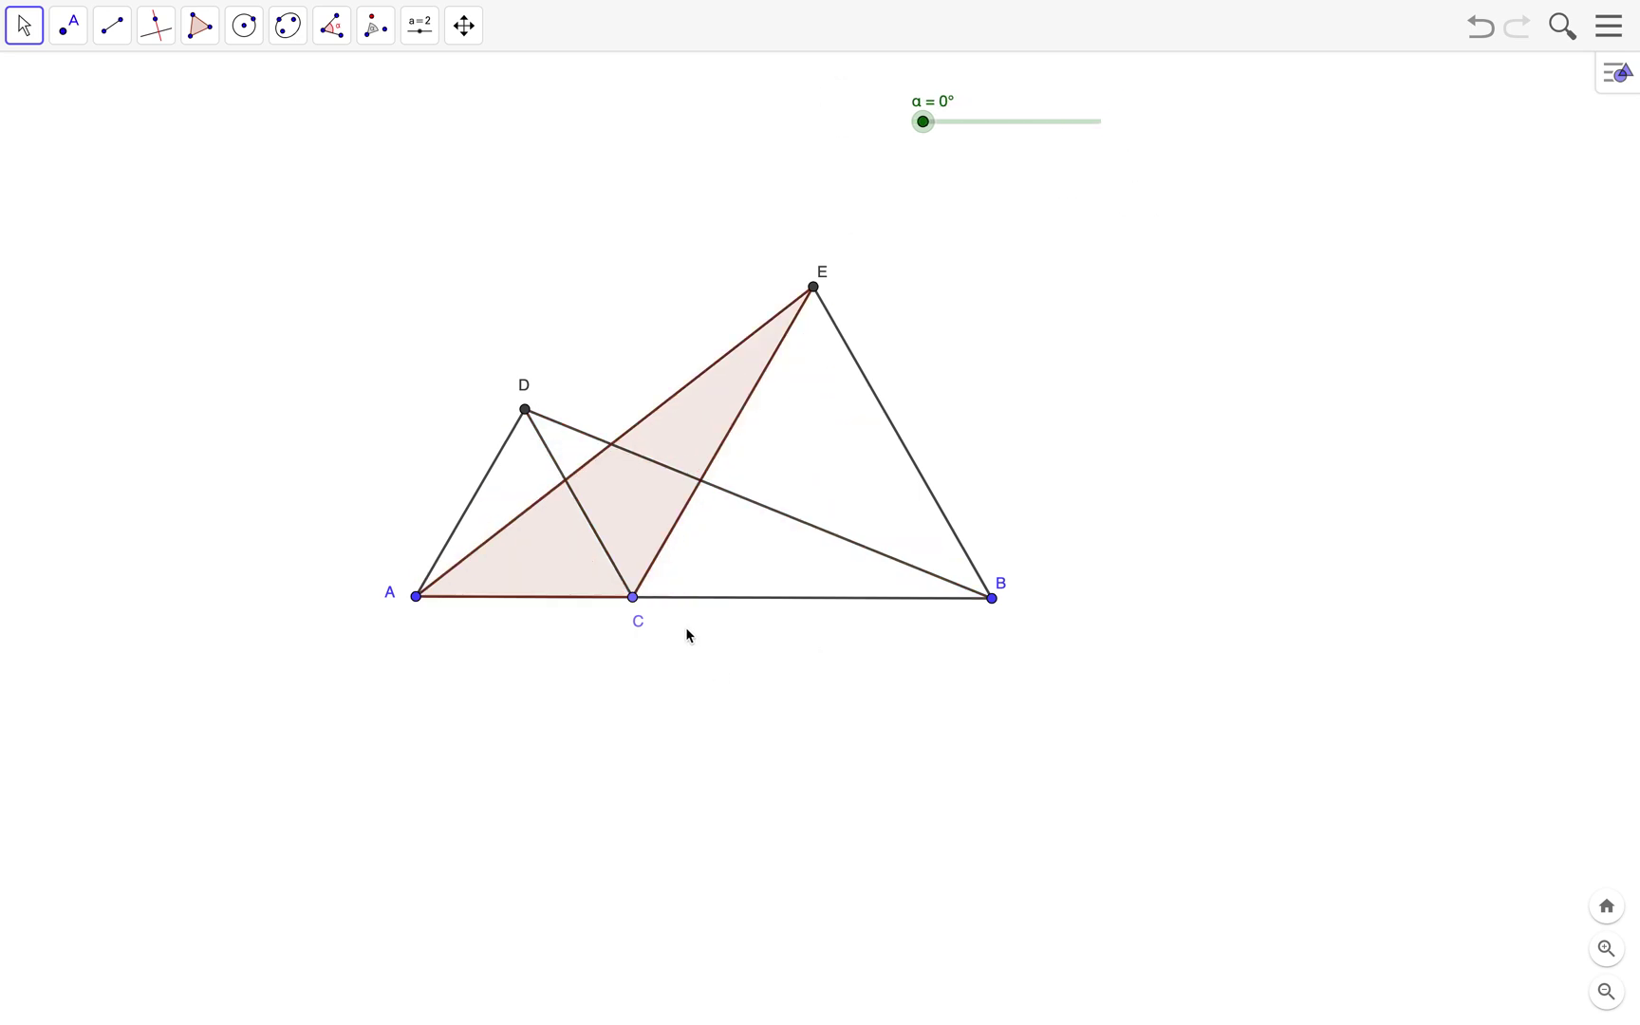
# Slide C right then left along AB, checking the copy lands on DCB at α = 60°.
pyautogui.moveTo(634, 600); pyautogui.dragTo(842, 605)
pyautogui.moveTo(922, 122)
pyautogui.mouseDown()
pyautogui.moveTo(985, 121)
pyautogui.moveTo(1182, 174)
pyautogui.mouseUp()
pyautogui.moveTo(842, 602); pyautogui.dragTo(531, 596)
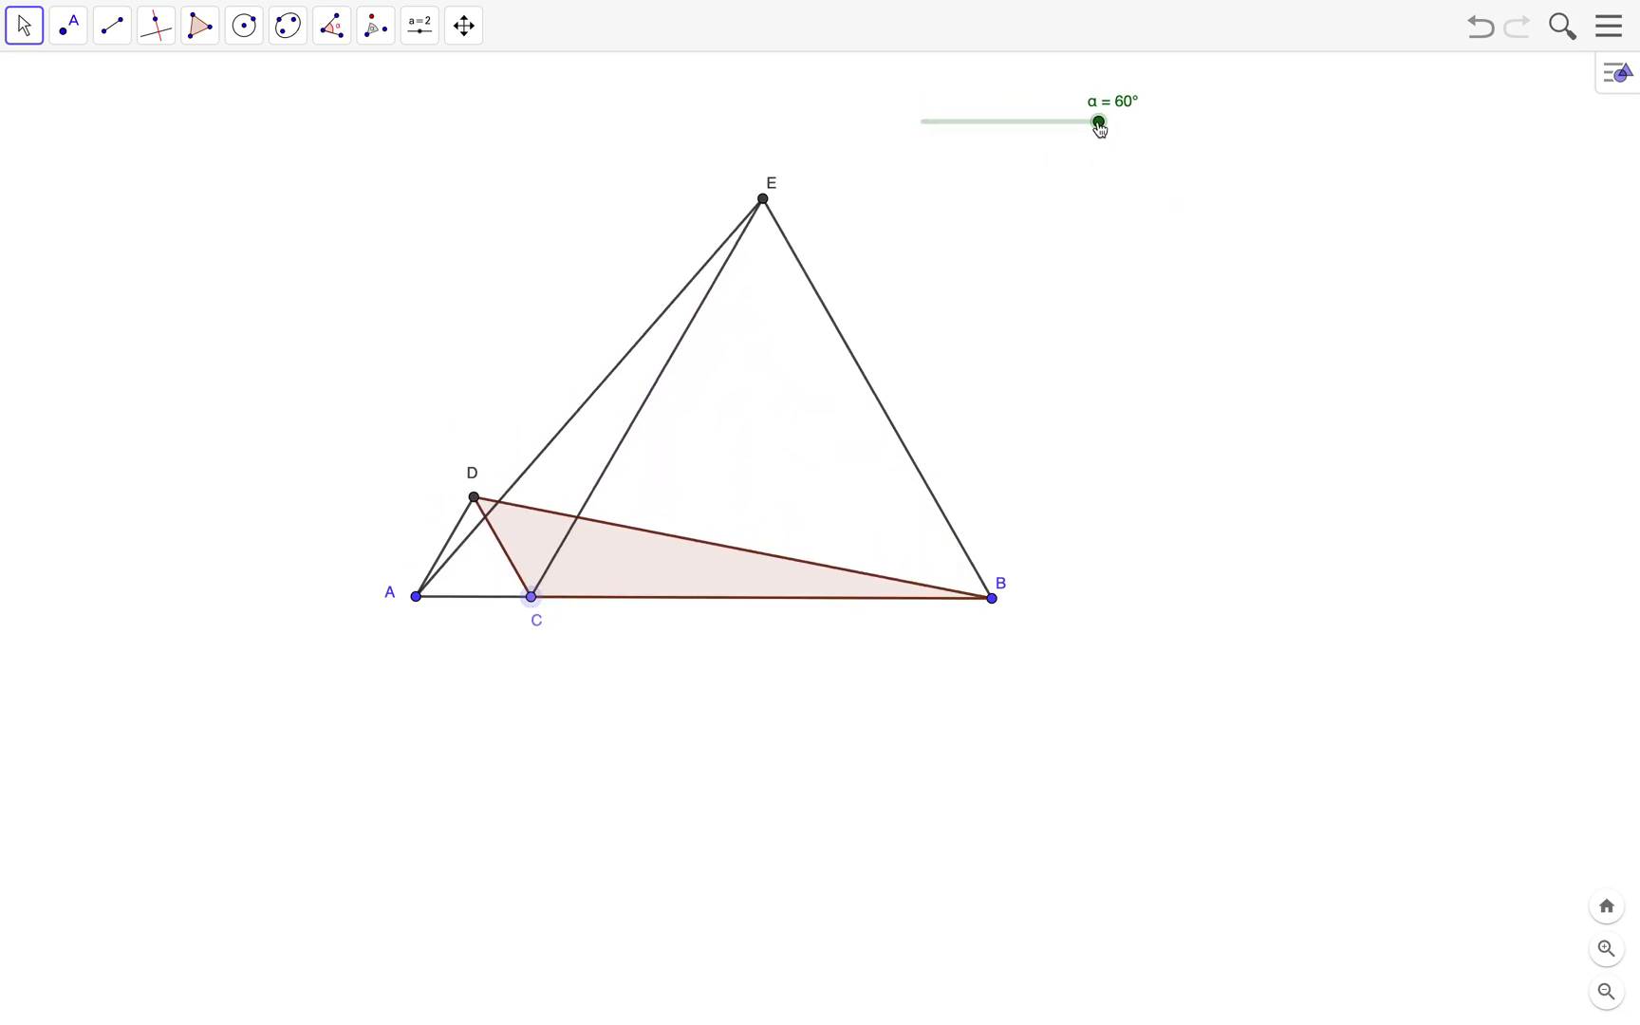
pyautogui.moveTo(1099, 127)
pyautogui.mouseDown()
pyautogui.moveTo(846, 128)
pyautogui.moveTo(1205, 159)
pyautogui.mouseUp()
# Move C to two more positions along AB, sweeping α, and finish with α at 0°.
pyautogui.moveTo(533, 597); pyautogui.dragTo(714, 597)
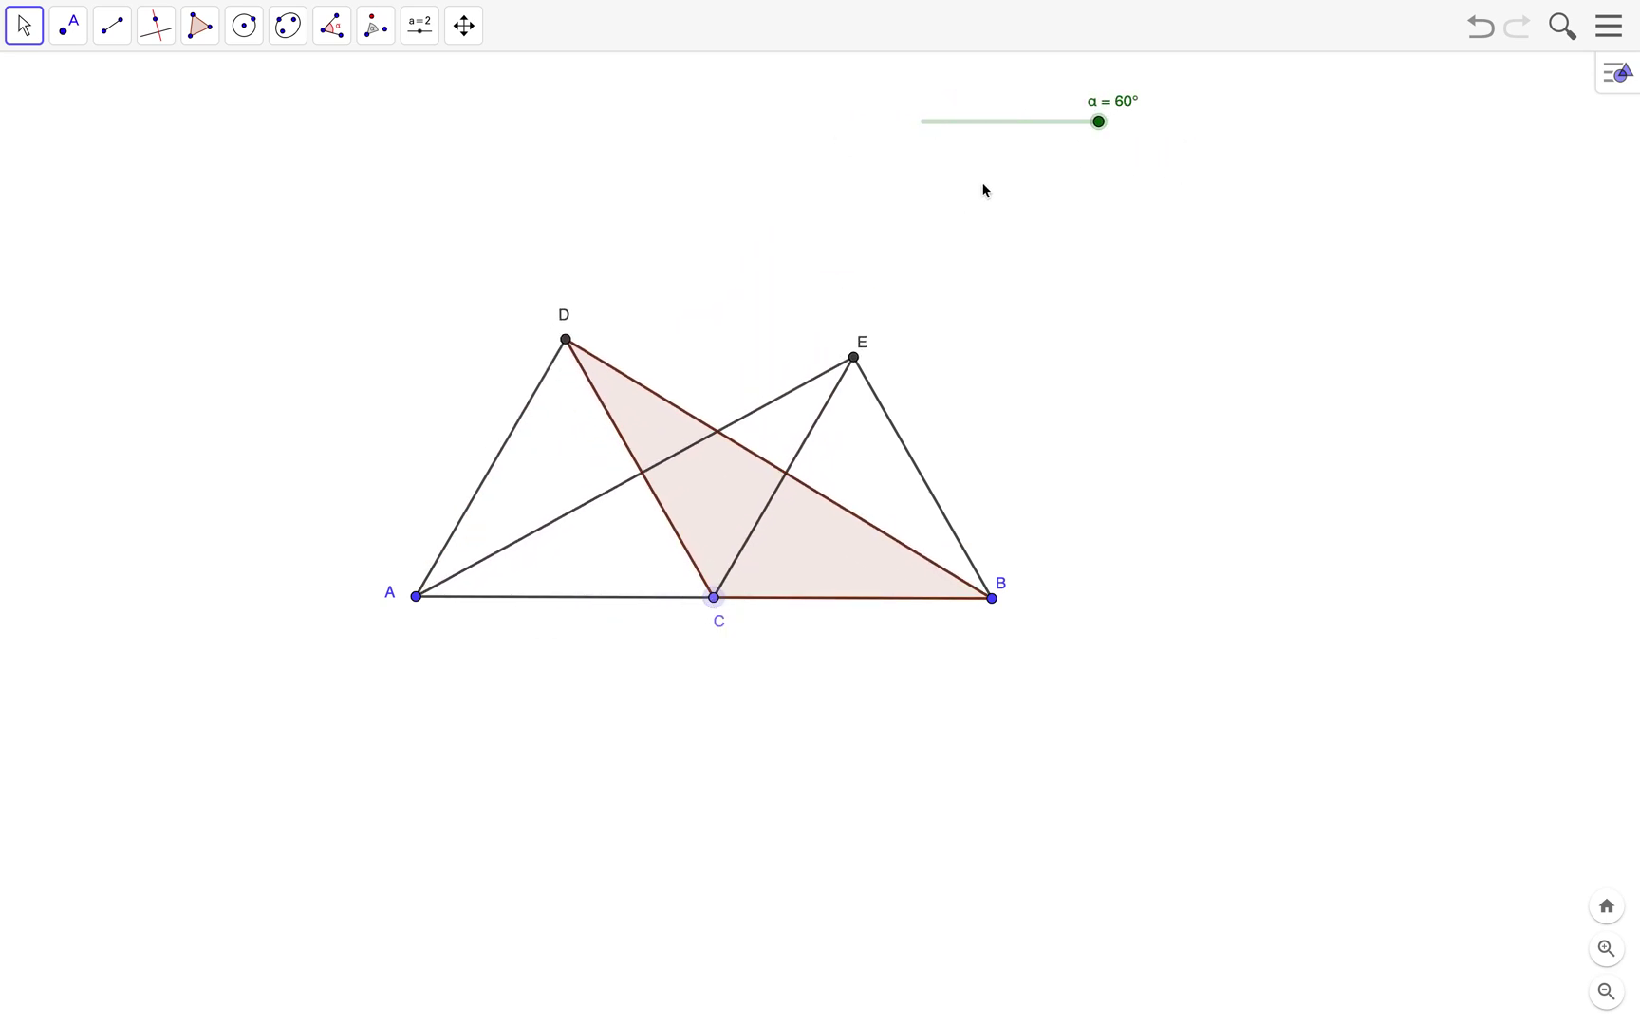
pyautogui.moveTo(1099, 127)
pyautogui.mouseDown()
pyautogui.moveTo(790, 153)
pyautogui.moveTo(1217, 168)
pyautogui.mouseUp()
pyautogui.moveTo(714, 597); pyautogui.dragTo(813, 597)
pyautogui.moveTo(1093, 136); pyautogui.dragTo(821, 136)
pyautogui.click(1088, 126)
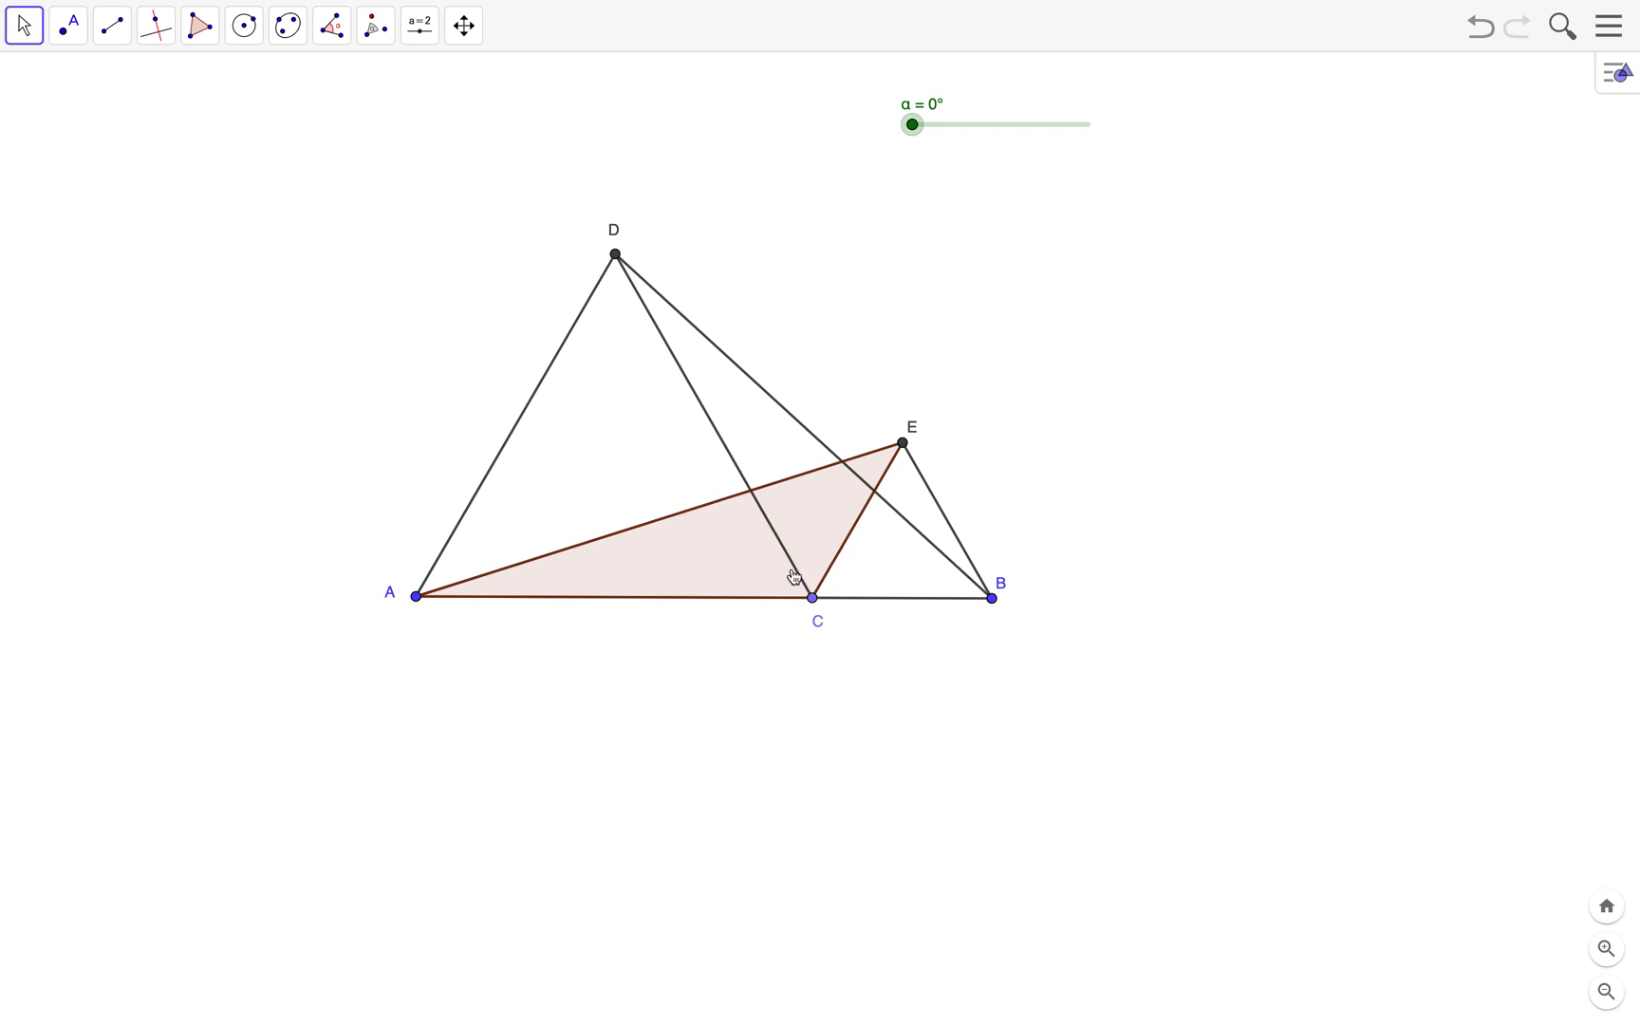
pyautogui.click(376, 32)
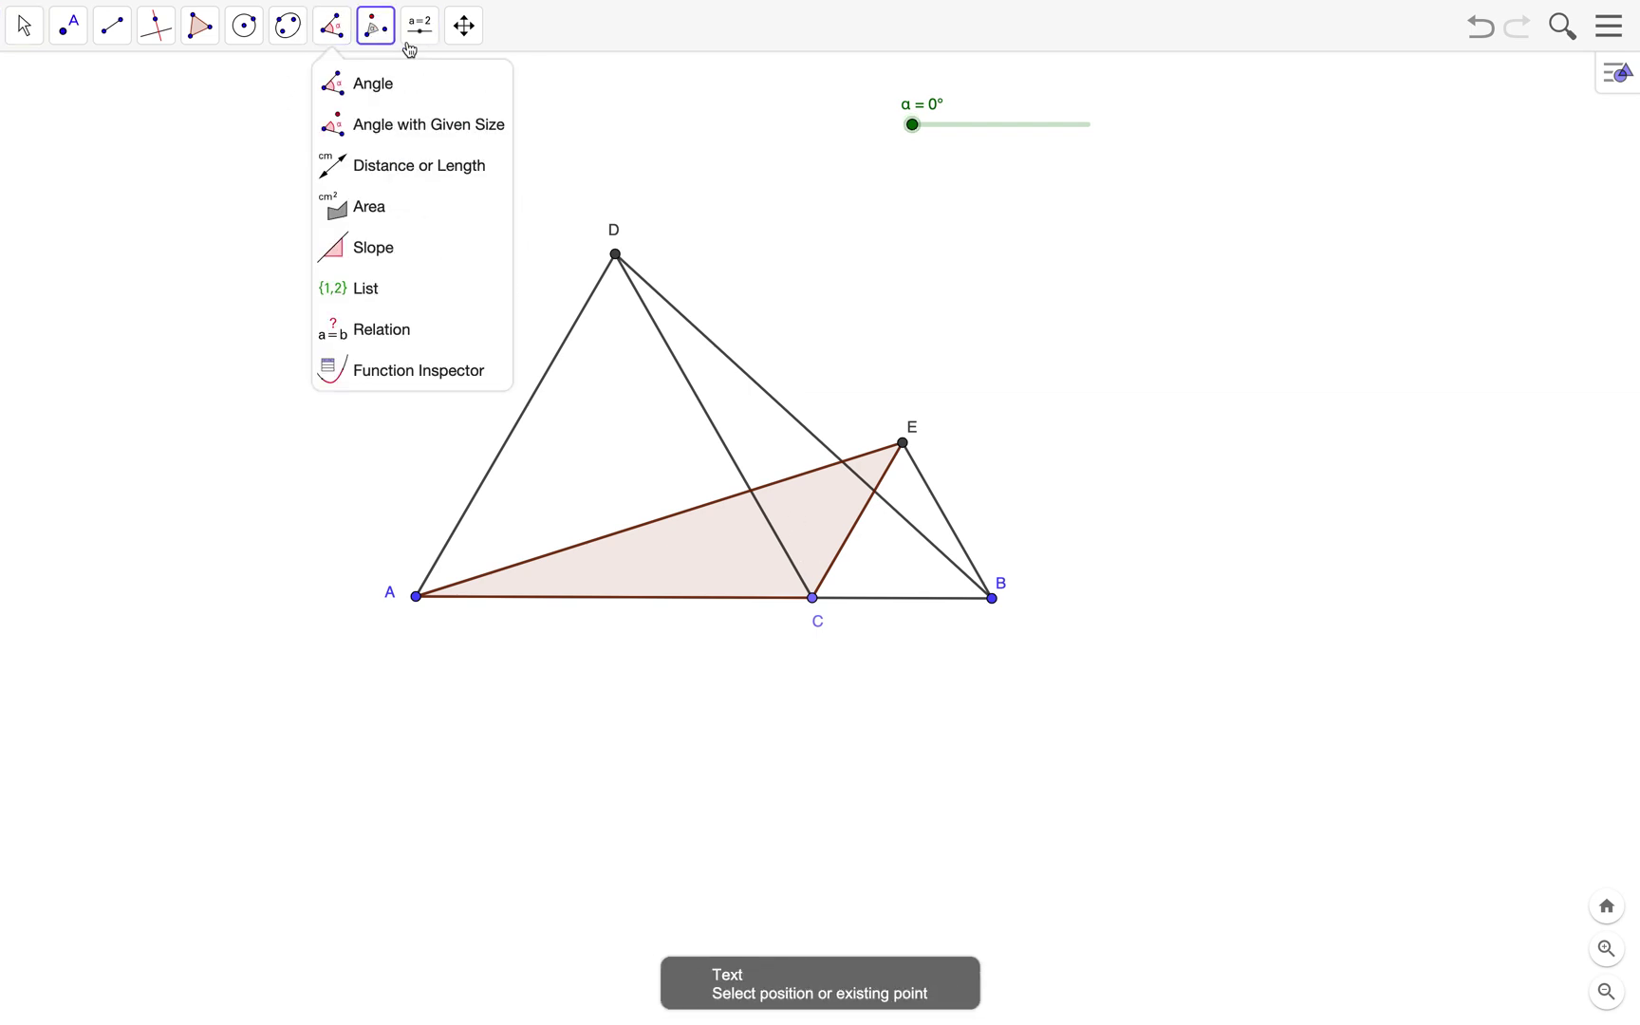
pyautogui.moveTo(378, 38)
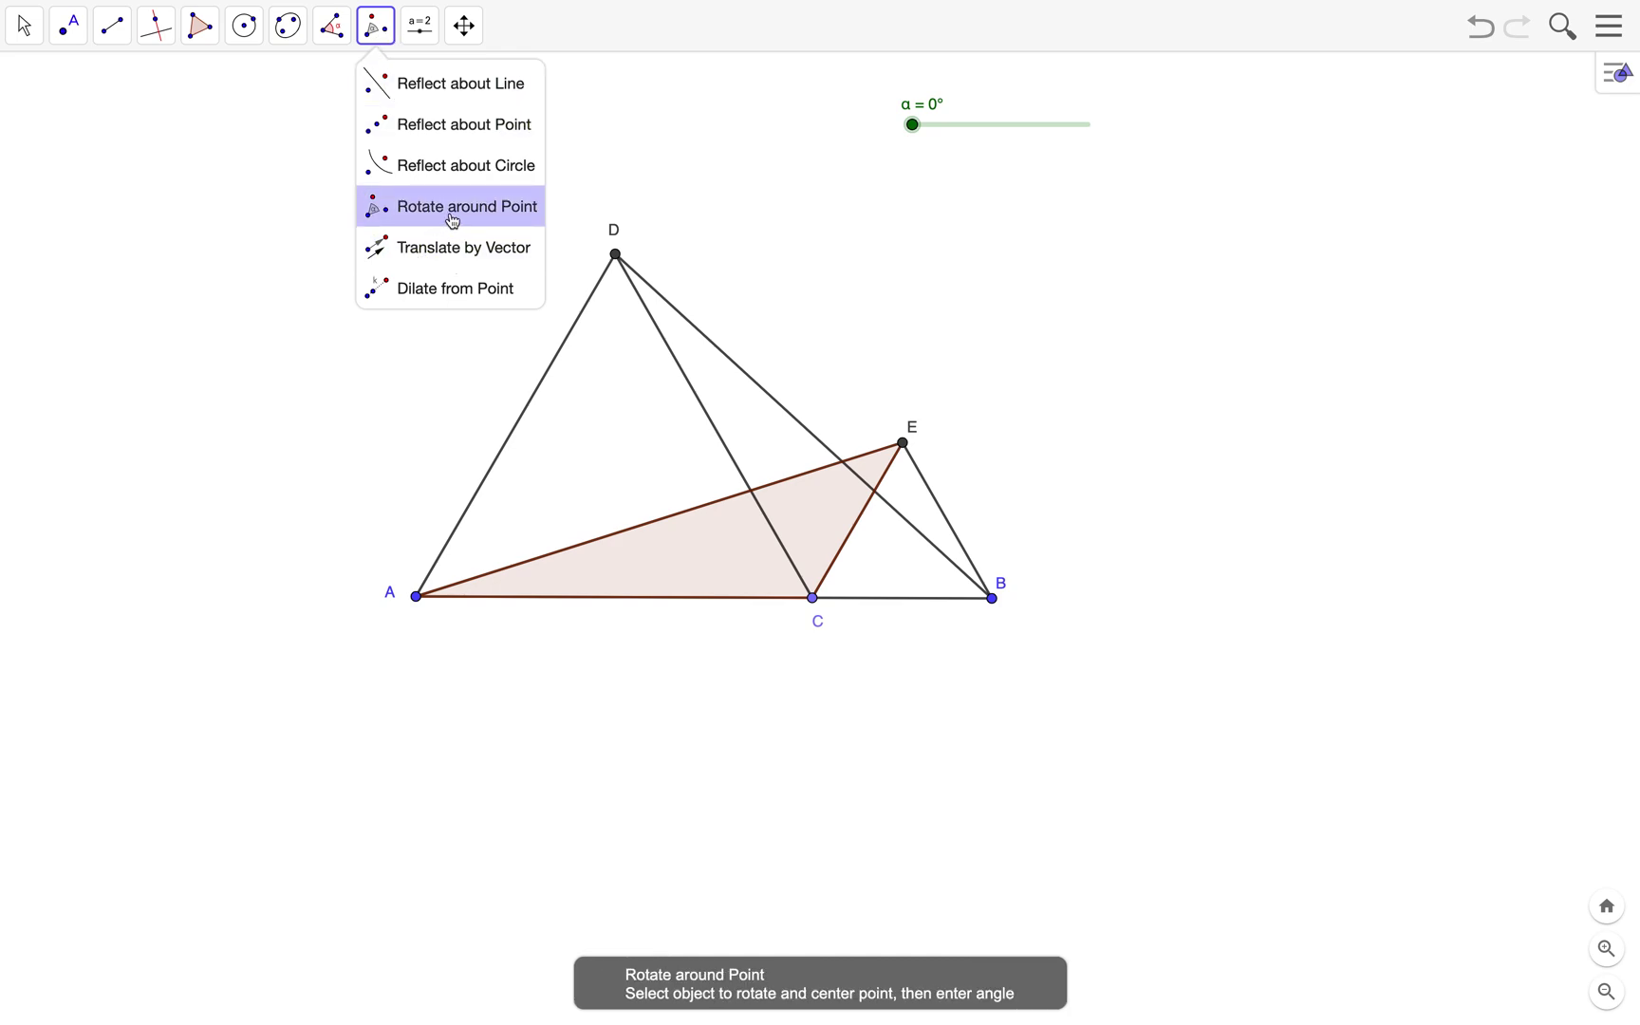
pyautogui.moveTo(24, 25)
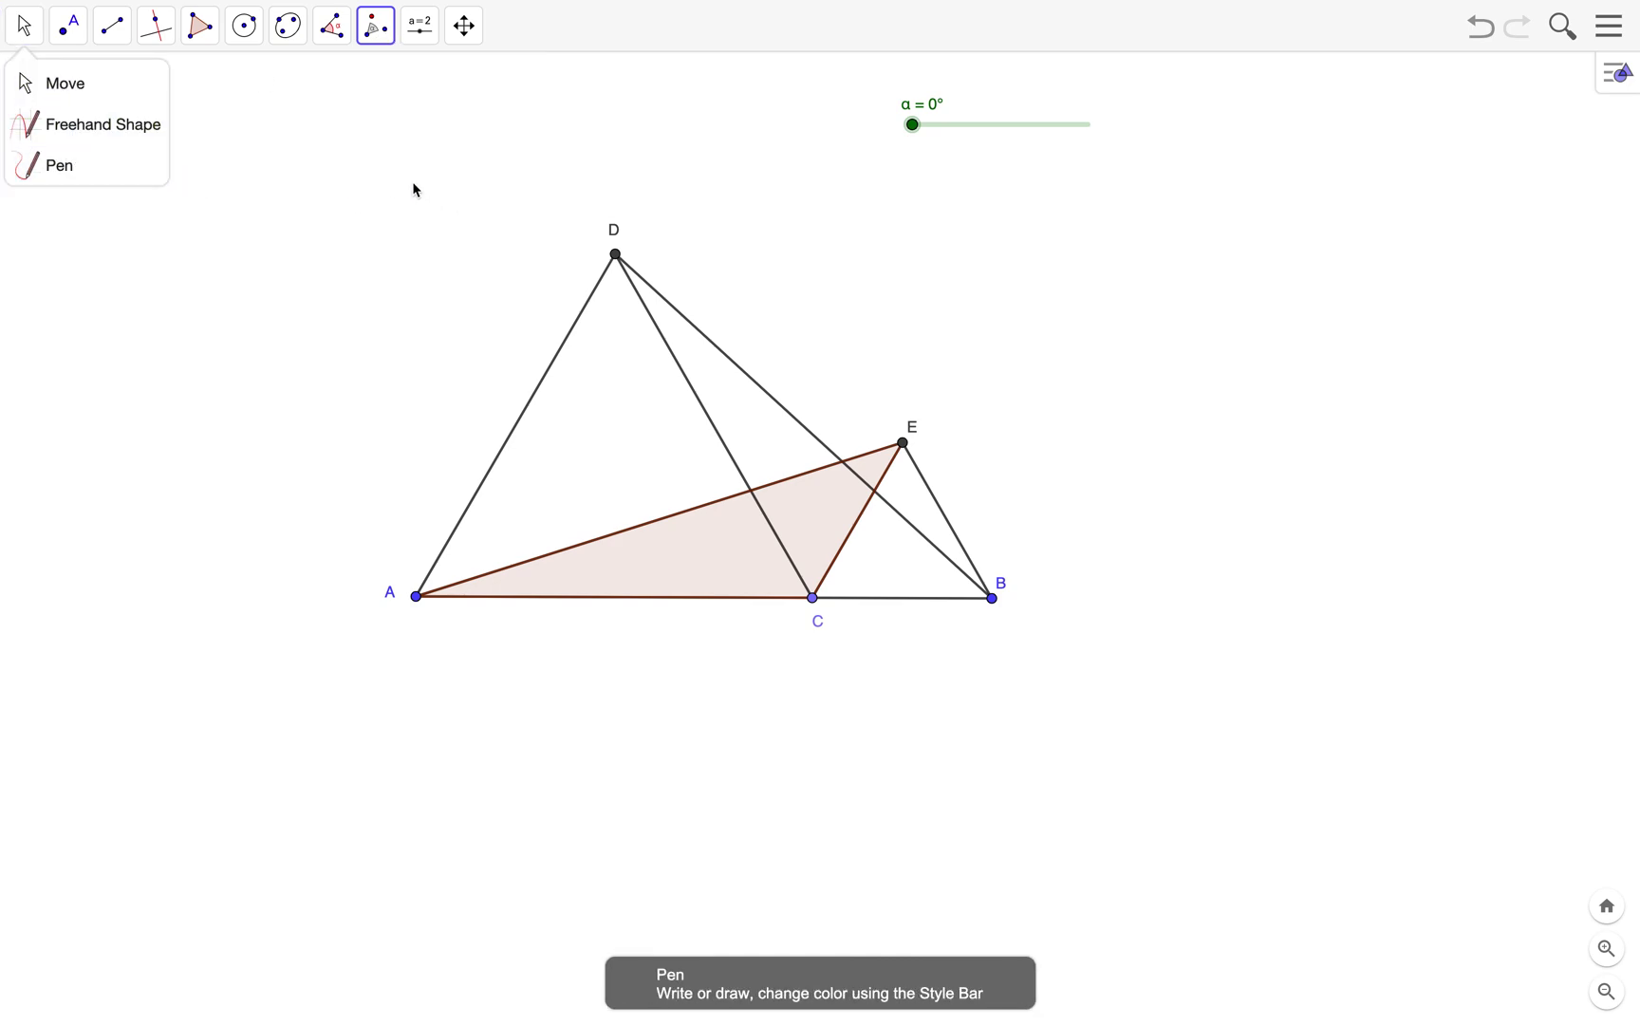
pyautogui.click(57, 84)
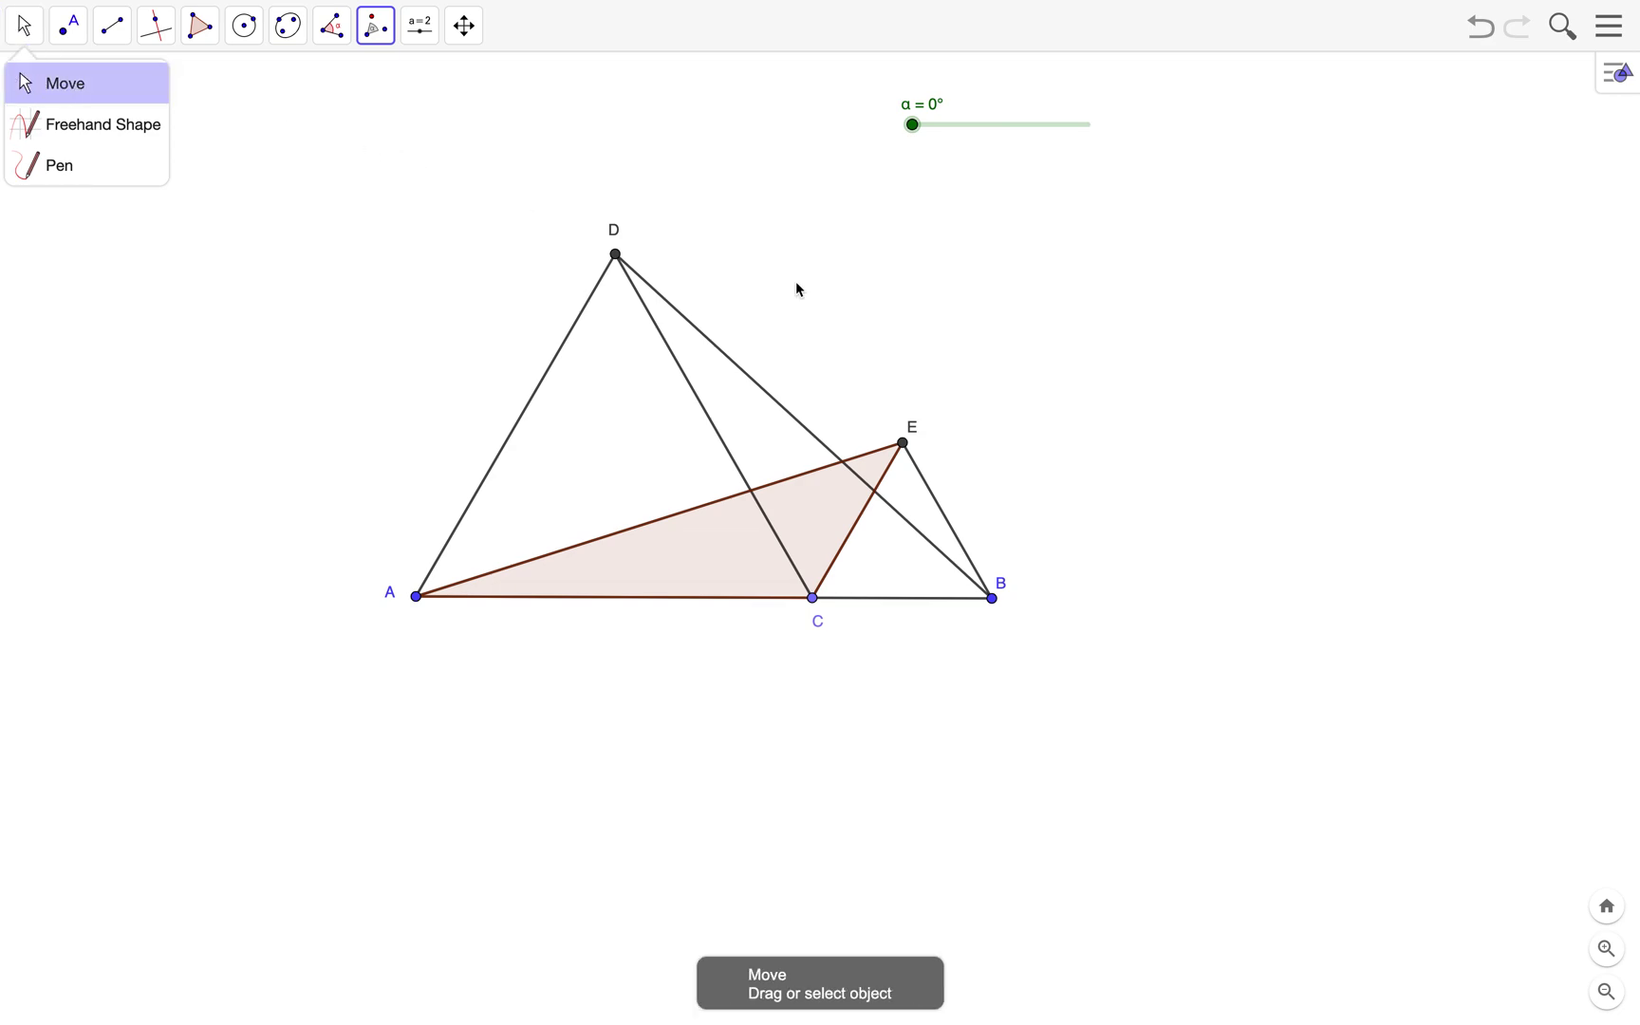